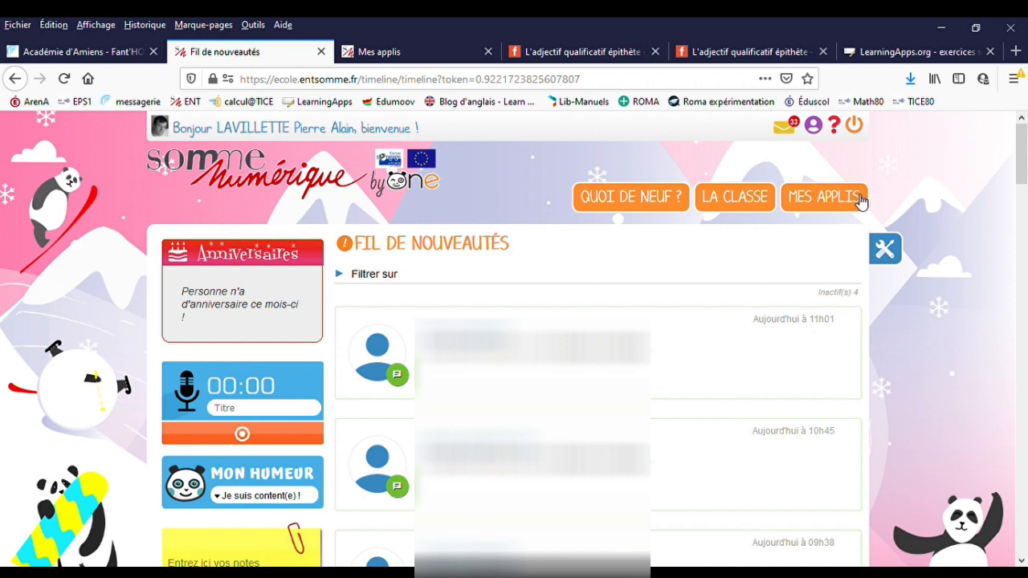
- Open the Cahier multimédia application from the apps list and look over the existing notebooks
{"action": "left_click", "coordinate": [835, 204]}
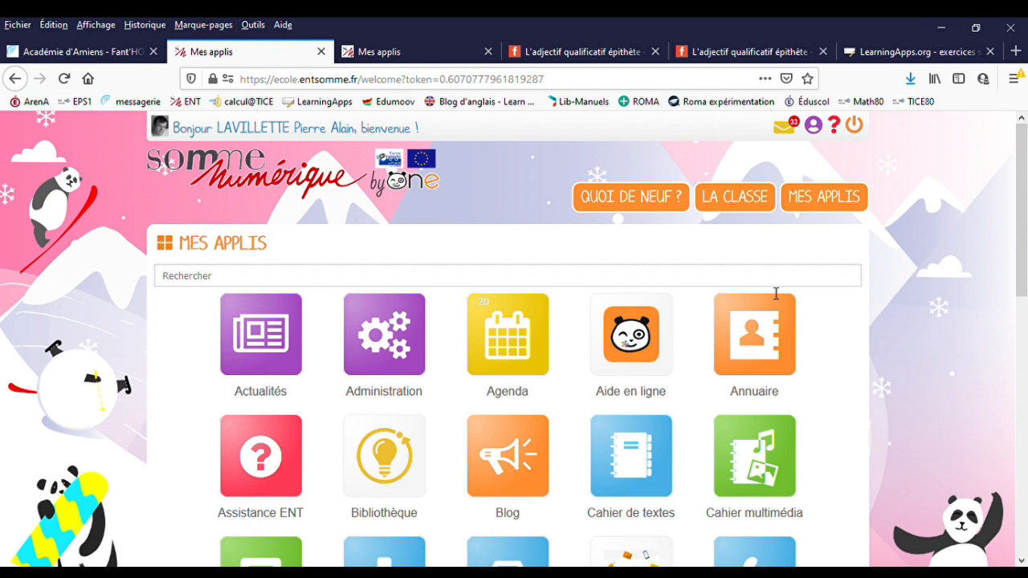
{"action": "scroll", "coordinate": [769, 302], "scroll_direction": "down", "scroll_amount": 3}
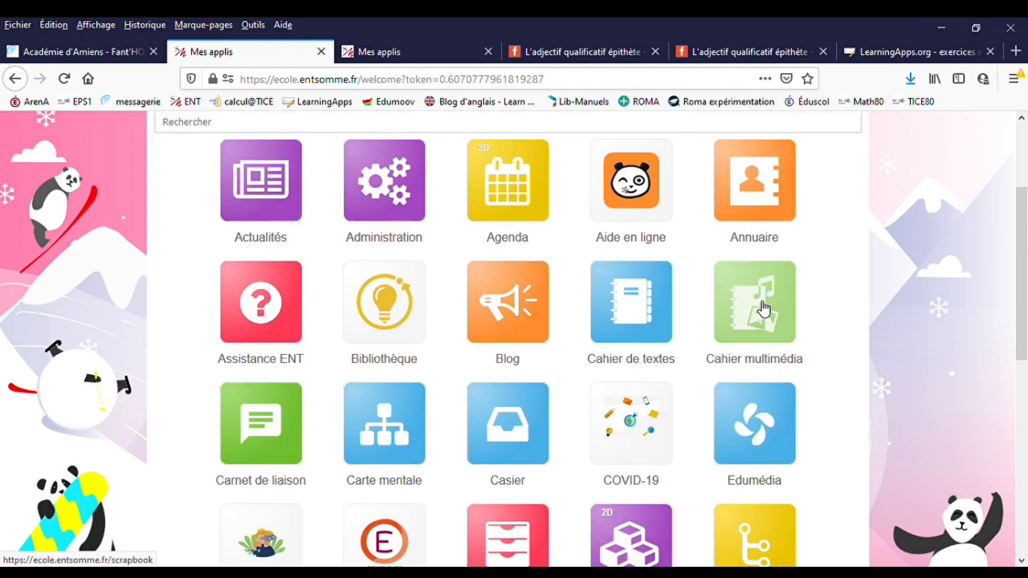
{"action": "left_click", "coordinate": [764, 310]}
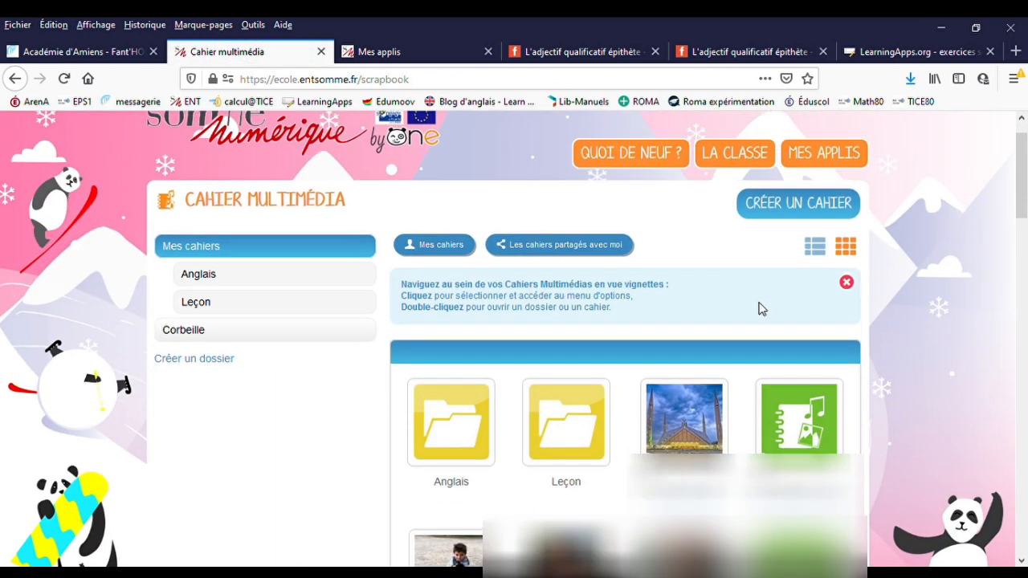
{"action": "scroll", "coordinate": [762, 309], "scroll_direction": "down", "scroll_amount": 1}
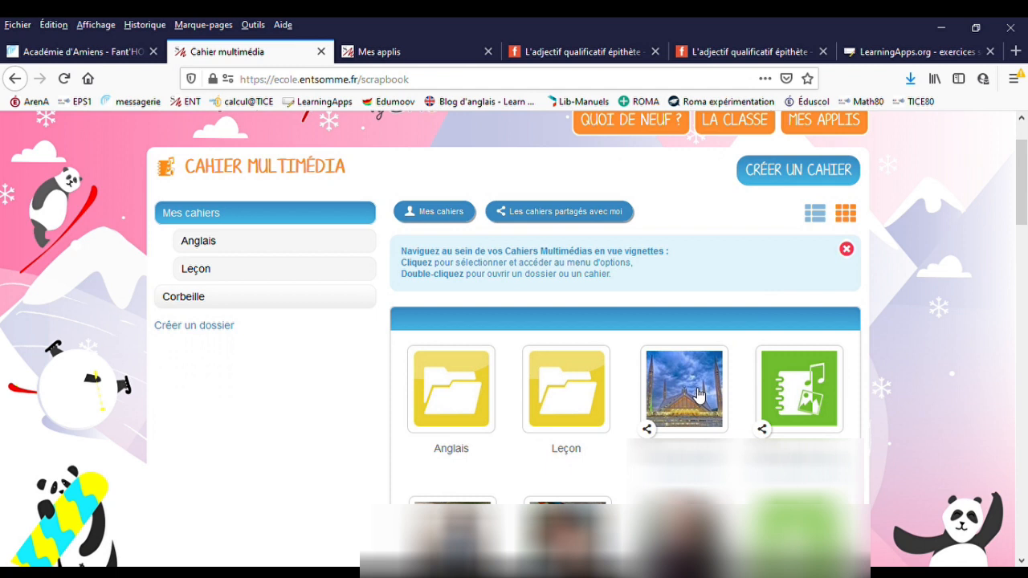
{"action": "scroll", "coordinate": [697, 393], "scroll_direction": "up", "scroll_amount": 2}
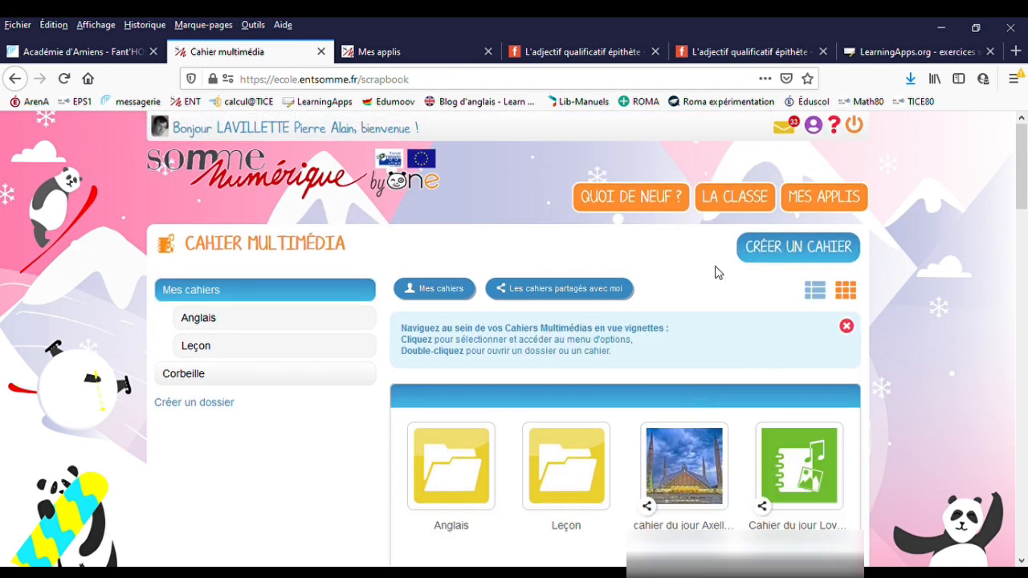
- Return to the apps list and open the Blog application
{"action": "left_click", "coordinate": [823, 201]}
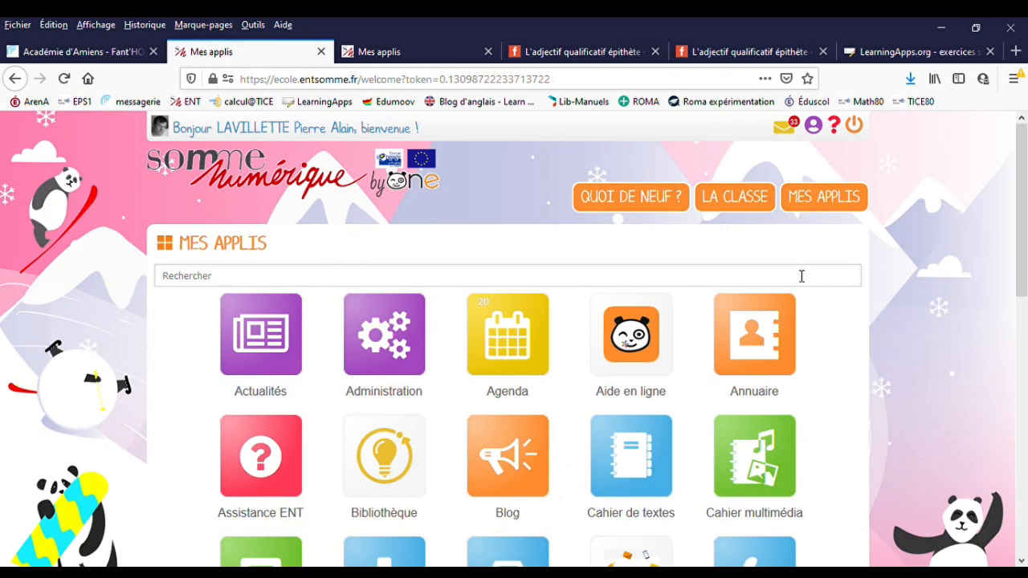
{"action": "scroll", "coordinate": [769, 294], "scroll_direction": "down", "scroll_amount": 1}
{"action": "left_click", "coordinate": [528, 390]}
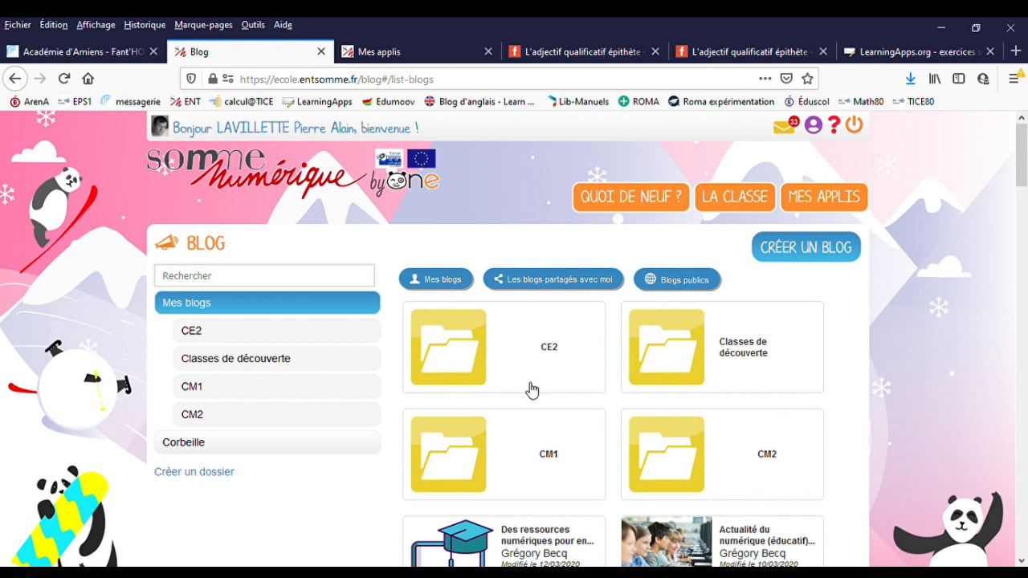
- Create and save a new blog titled "Classe à domicile."
{"action": "left_click", "coordinate": [813, 254]}
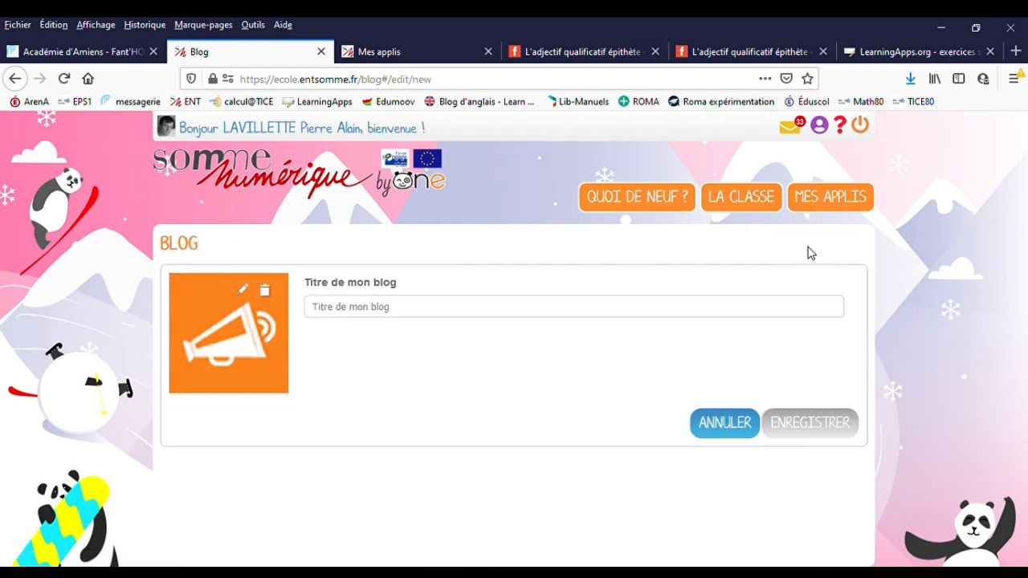
{"action": "left_click", "coordinate": [359, 313]}
{"action": "type", "text": "classe à"}
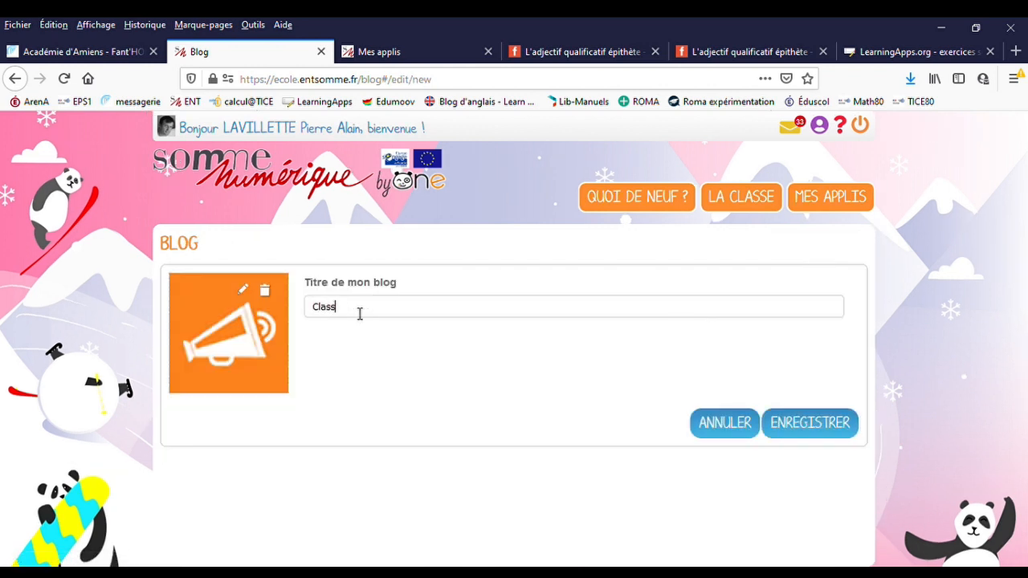
{"action": "type", "text": " domicile"}
{"action": "left_click", "coordinate": [820, 432]}
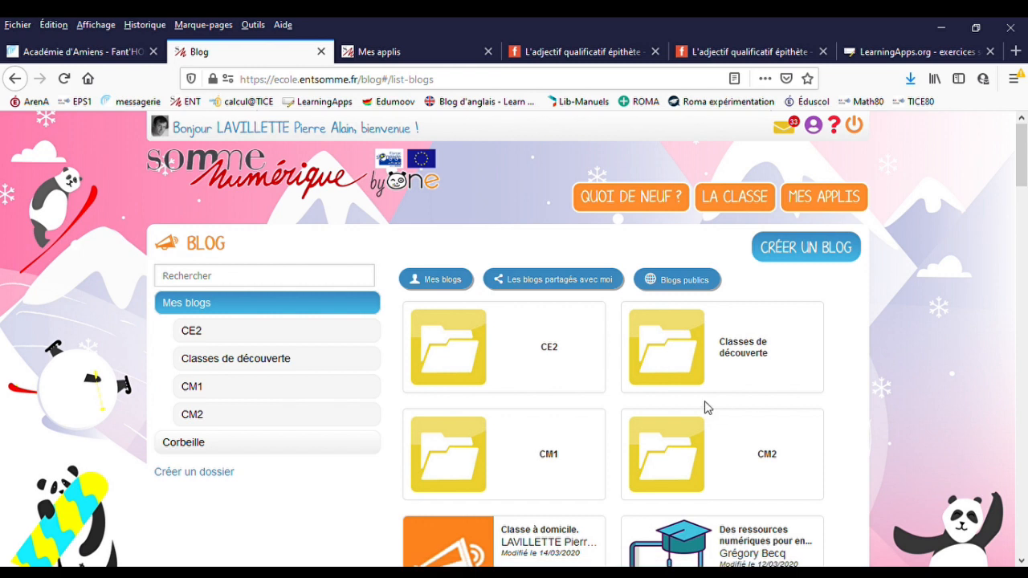
- Share the "Classe à domicile." blog with the teacher's group of pupils (Élèves), granting the Consulter and Commenter rights
{"action": "scroll", "coordinate": [718, 410], "scroll_direction": "down", "scroll_amount": 4}
{"action": "scroll", "coordinate": [541, 358], "scroll_direction": "up", "scroll_amount": 3}
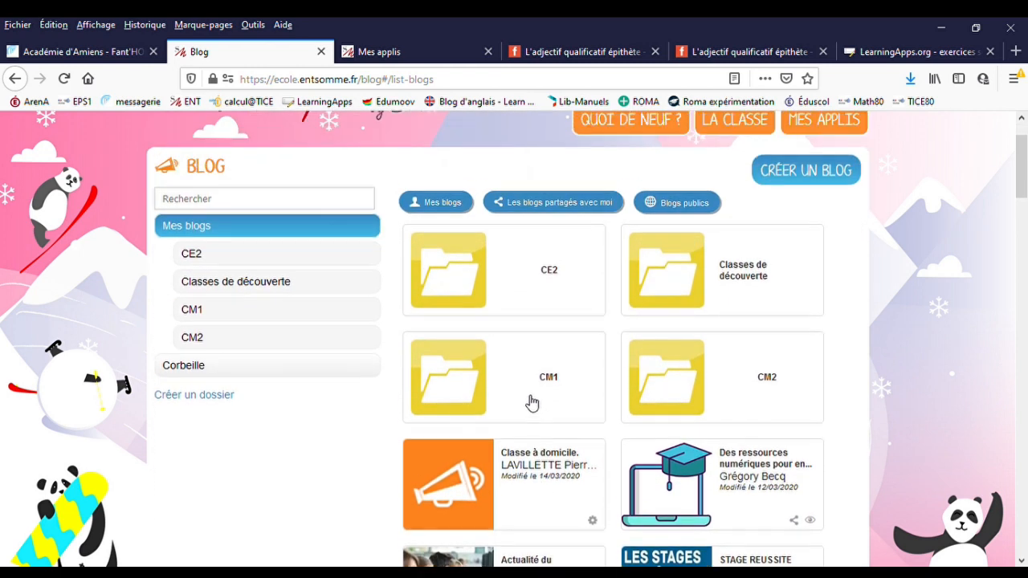
{"action": "left_click", "coordinate": [516, 466]}
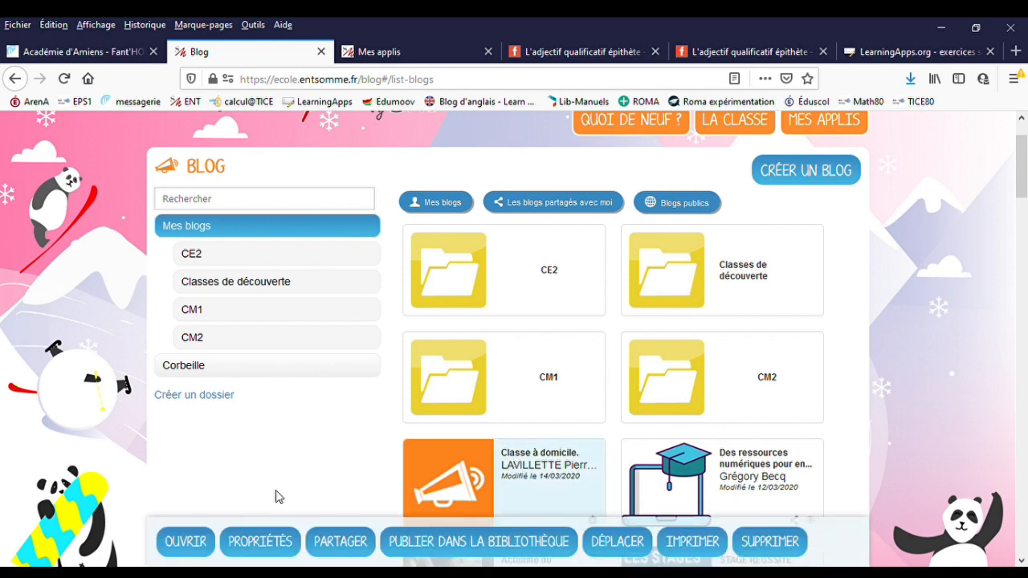
{"action": "left_click", "coordinate": [344, 546]}
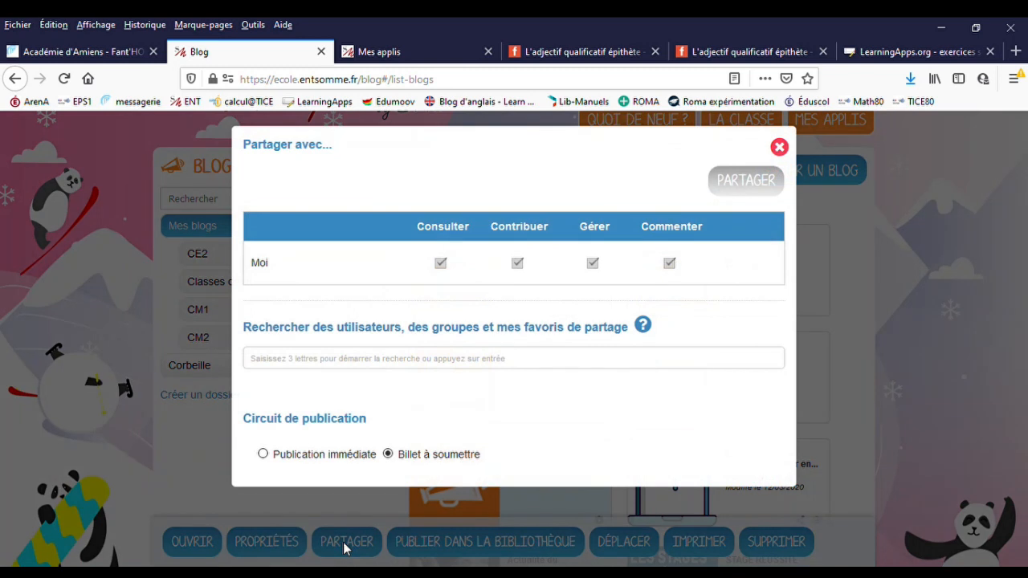
{"action": "left_click", "coordinate": [298, 361]}
{"action": "type", "text": "lav"}
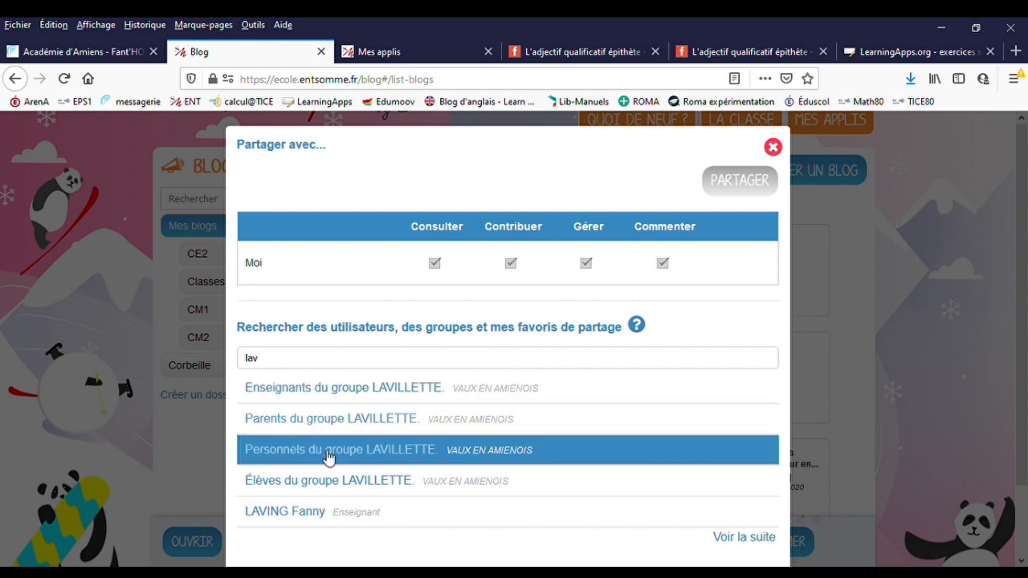
{"action": "left_click", "coordinate": [336, 481]}
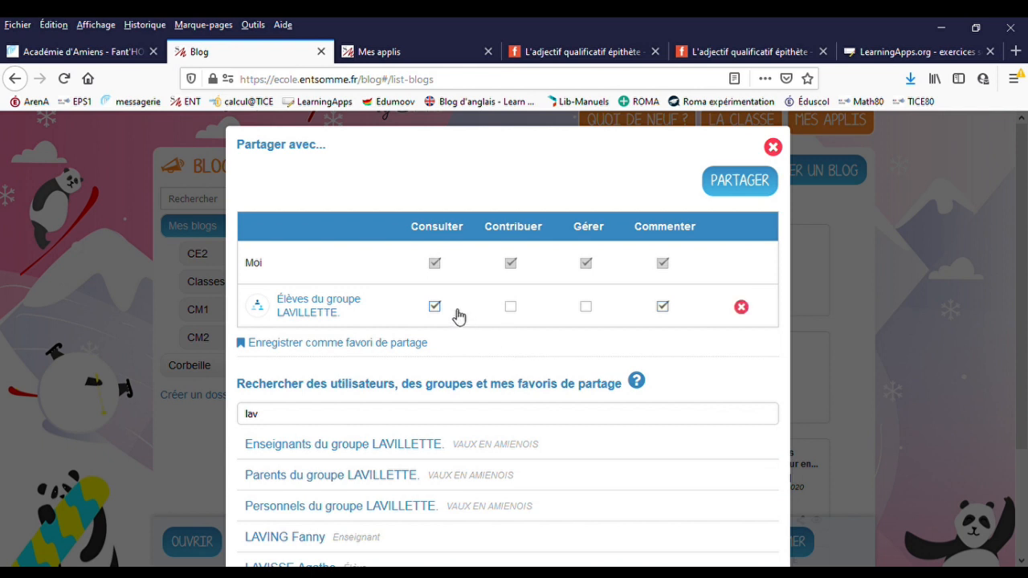
{"action": "left_click", "coordinate": [750, 188]}
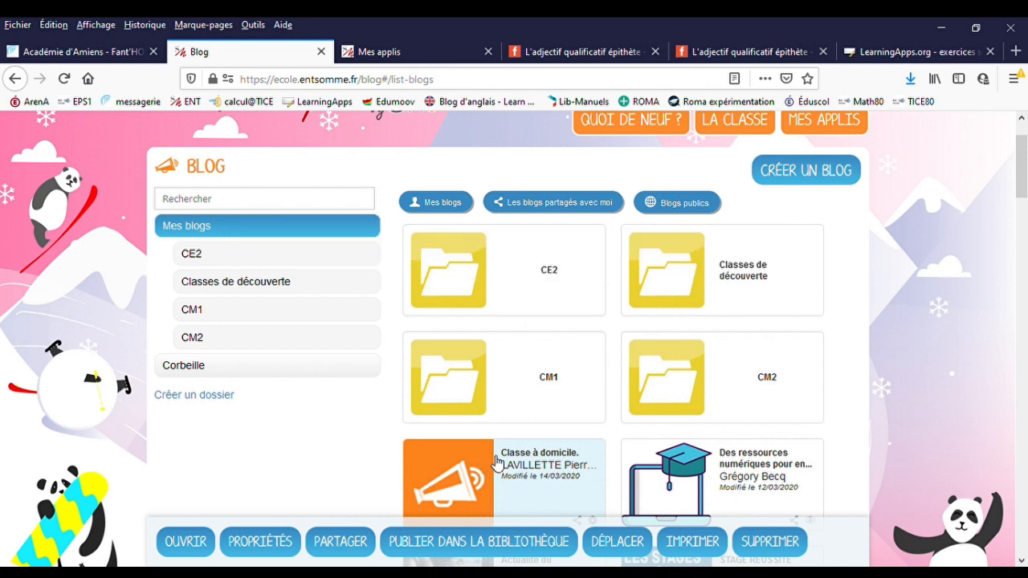
- Open the "Classe à domicile." blog and start a new post titled "Lundi 16 mars"
{"action": "scroll", "coordinate": [494, 461], "scroll_direction": "down", "scroll_amount": 2}
{"action": "double_click", "coordinate": [486, 406]}
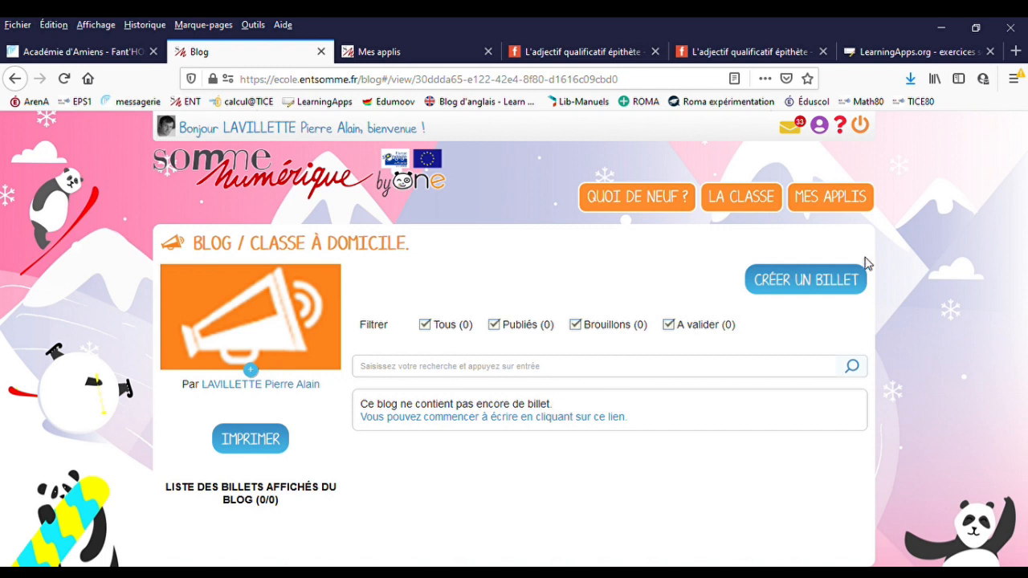
{"action": "left_click", "coordinate": [818, 281]}
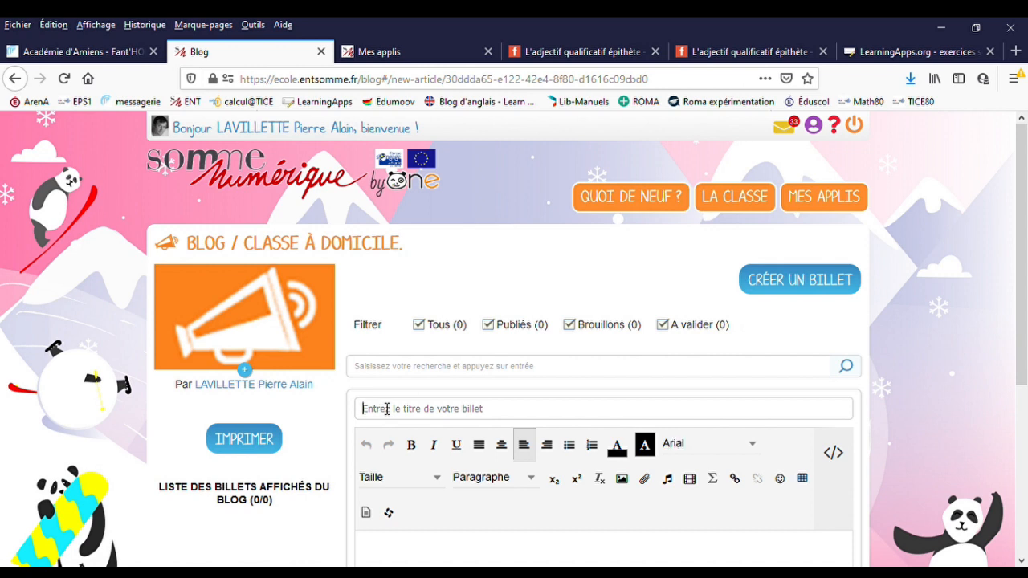
{"action": "type", "text": "Lundi"}
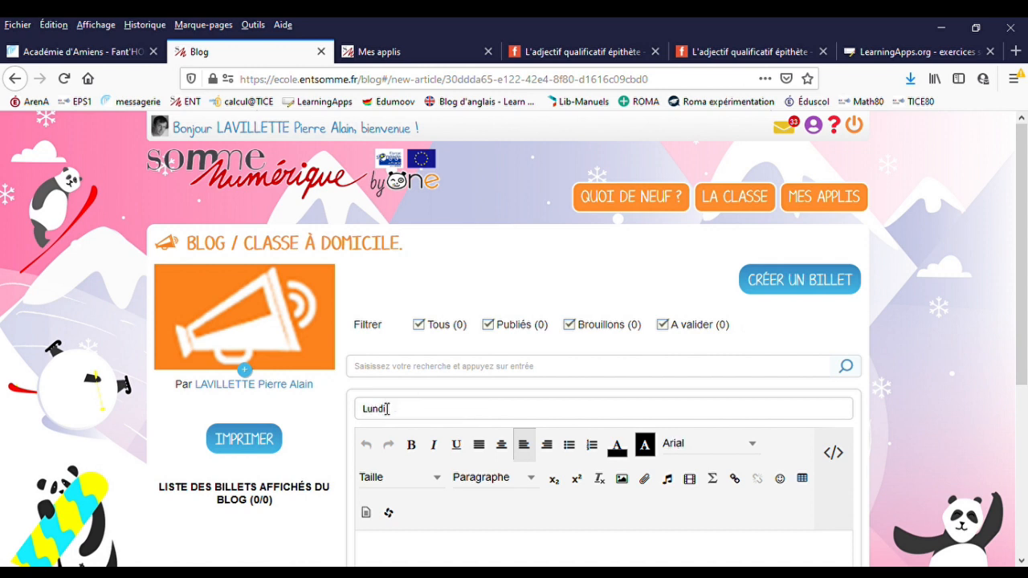
{"action": "type", "text": " 16 mars"}
{"action": "scroll", "coordinate": [394, 414], "scroll_direction": "down", "scroll_amount": 2}
- Write the heading "Calcul réfléchi:" in the body of the post
{"action": "left_click", "coordinate": [410, 473]}
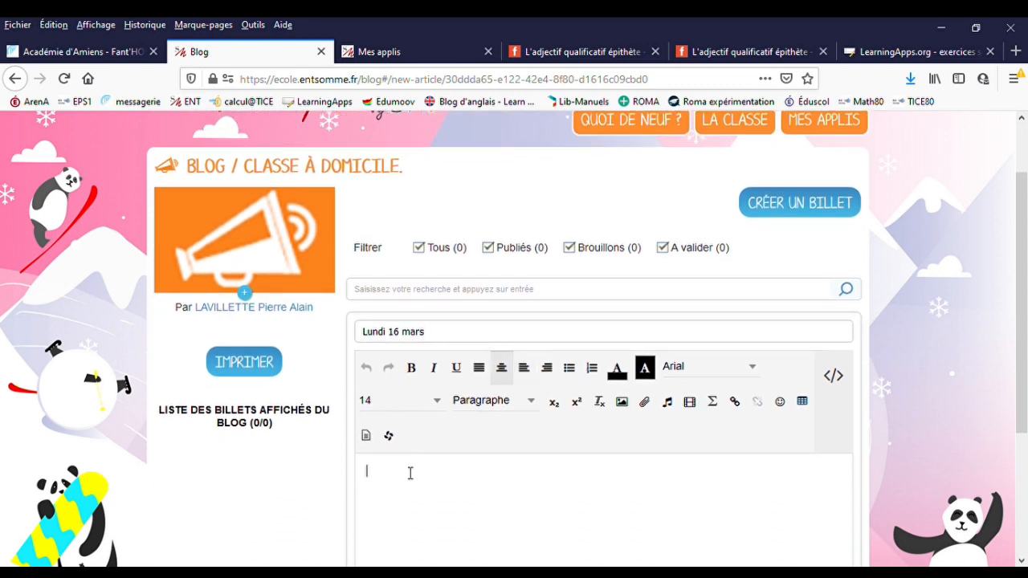
{"action": "scroll", "coordinate": [642, 498], "scroll_direction": "down", "scroll_amount": 2}
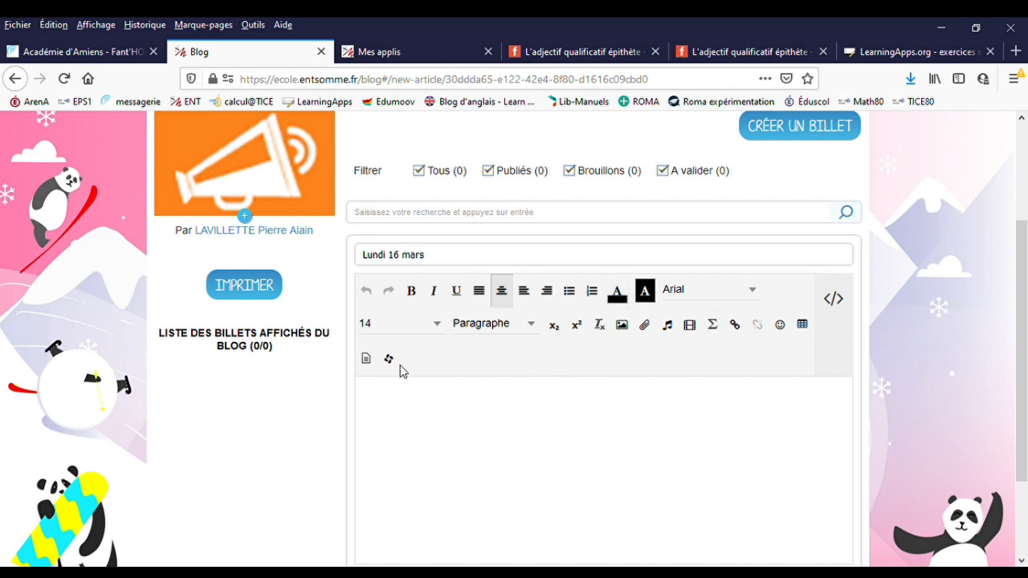
{"action": "type", "text": "Calcu"}
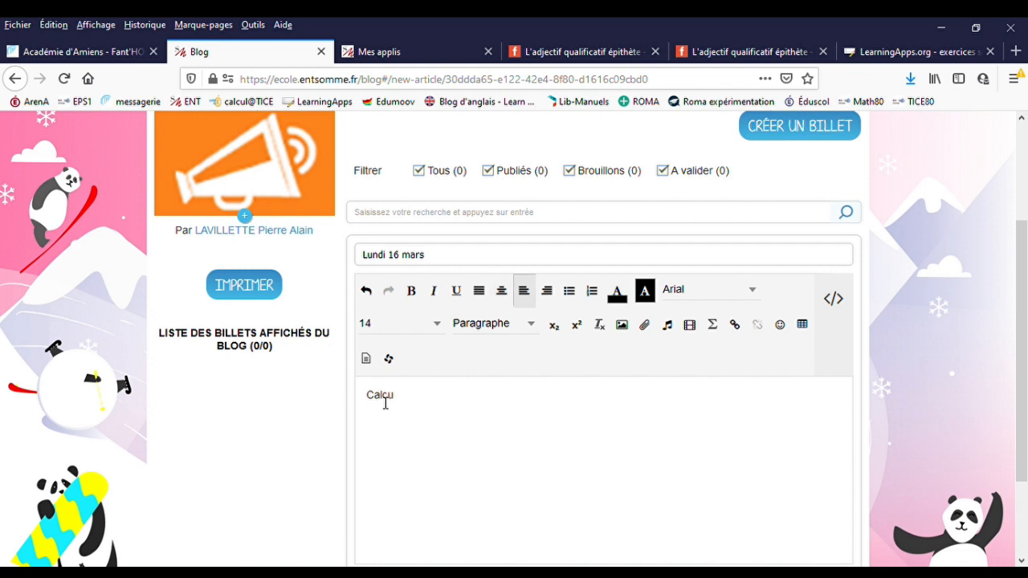
{"action": "type", "text": "l ré"}
{"action": "type", "text": "ff"}
{"action": "type", "text": "éch"}
{"action": "type", "text": "i:"}
- Format the "Calcul réfléchi:" heading with blue text and the Comic Sans MS font
{"action": "left_click_drag", "start_coordinate": [471, 399], "coordinate": [346, 391]}
{"action": "left_click", "coordinate": [620, 298]}
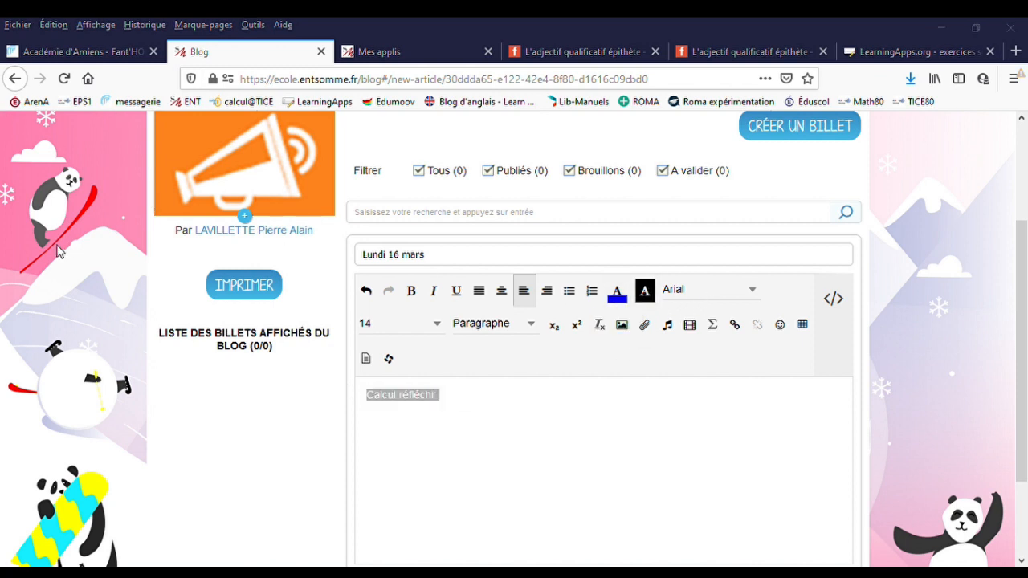
{"action": "left_click", "coordinate": [755, 292]}
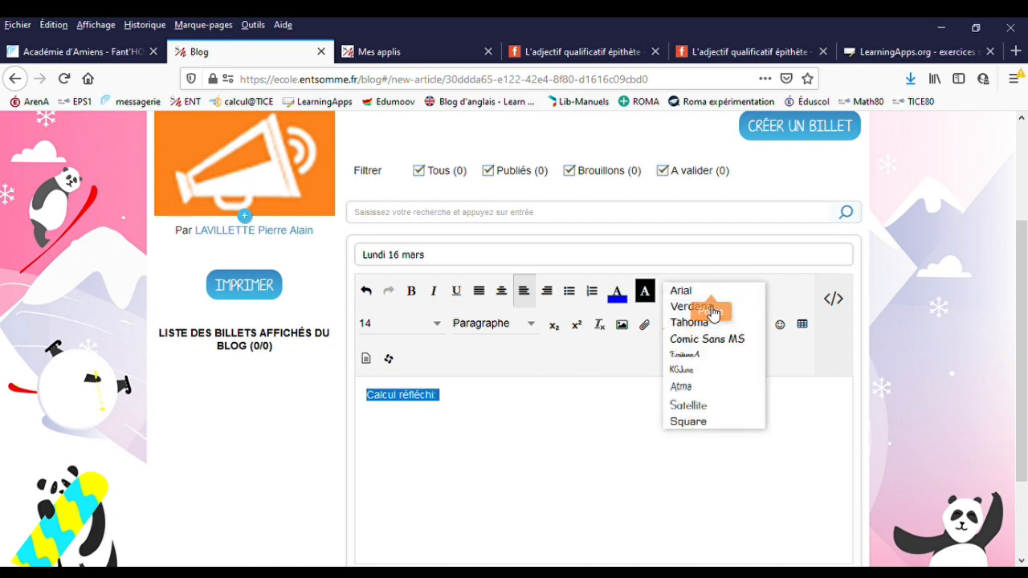
{"action": "left_click", "coordinate": [702, 338]}
{"action": "left_click", "coordinate": [479, 397]}
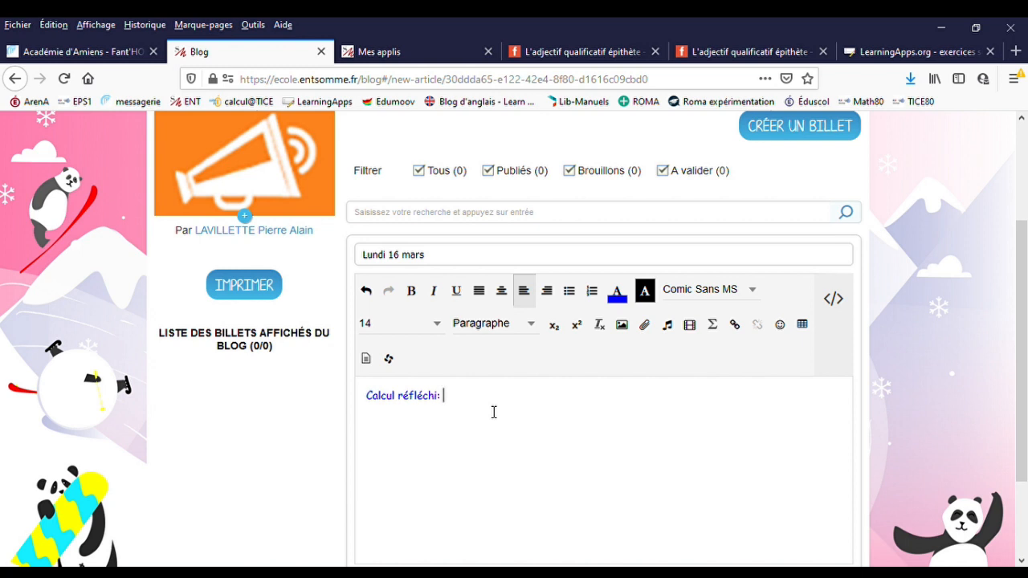
- Paste the copied lesson instructions on a new line below the "Calcul réfléchi:" heading
{"action": "key", "text": "Return"}
{"action": "key", "text": "ctrl+v"}
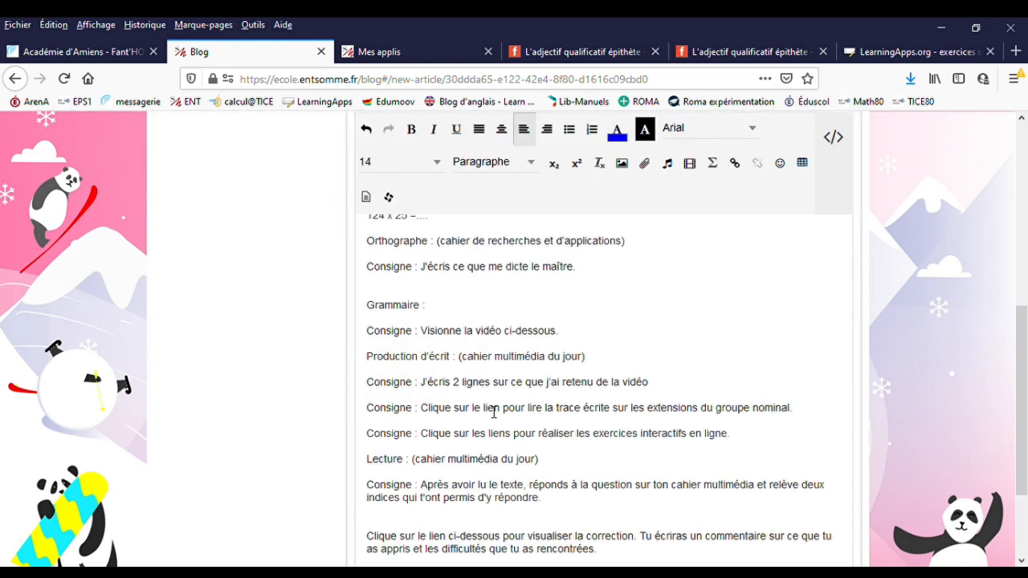
{"action": "scroll", "coordinate": [494, 412], "scroll_direction": "up", "scroll_amount": 5}
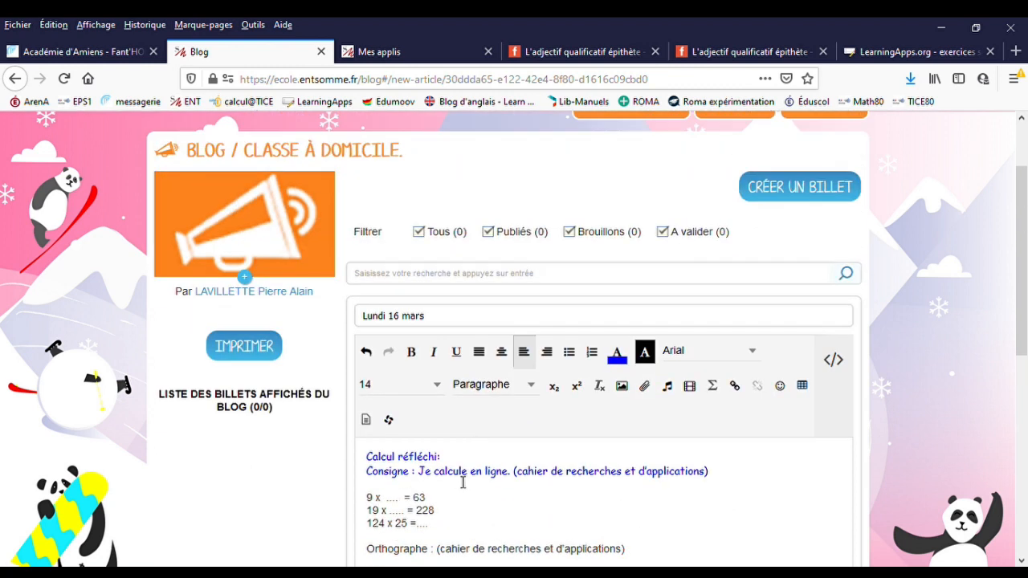
- Read through the pasted instructions from Calcul réfléchi down to the Lecture section and the correction note
{"action": "mouse_move", "coordinate": [453, 460]}
{"action": "left_mouse_down"}
{"action": "mouse_move", "coordinate": [362, 464]}
{"action": "mouse_move", "coordinate": [444, 457]}
{"action": "left_mouse_up"}
{"action": "scroll", "coordinate": [497, 466], "scroll_direction": "down", "scroll_amount": 1}
{"action": "scroll", "coordinate": [497, 466], "scroll_direction": "down", "scroll_amount": 1}
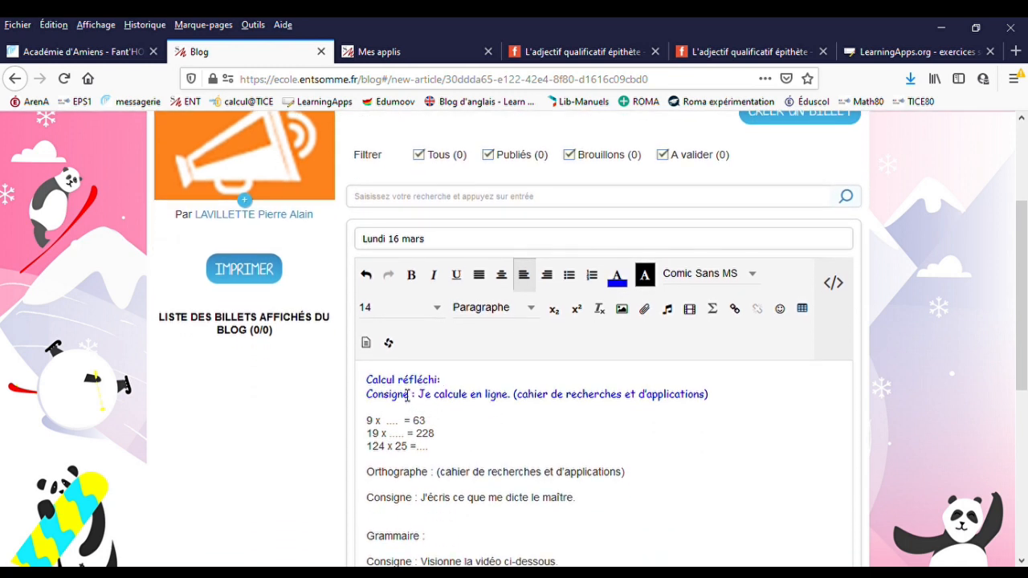
{"action": "scroll", "coordinate": [408, 396], "scroll_direction": "down", "scroll_amount": 3}
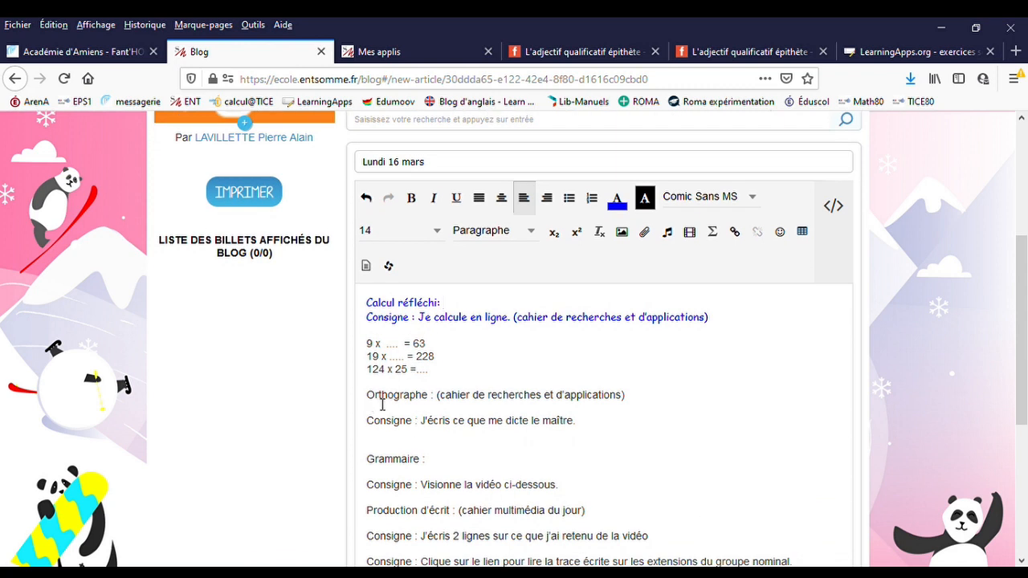
{"action": "scroll", "coordinate": [405, 437], "scroll_direction": "down", "scroll_amount": 8}
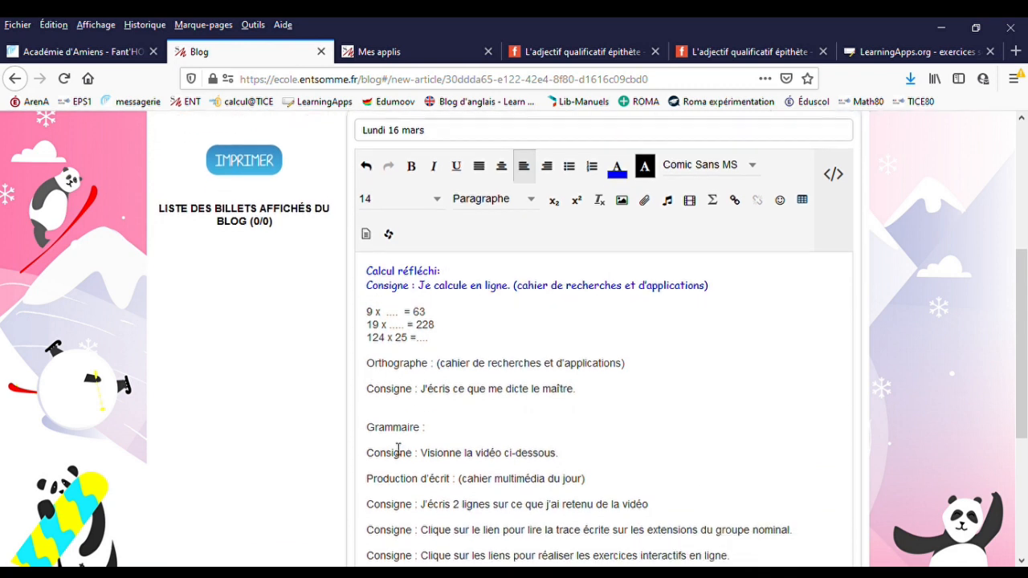
{"action": "scroll", "coordinate": [403, 447], "scroll_direction": "down", "scroll_amount": 1}
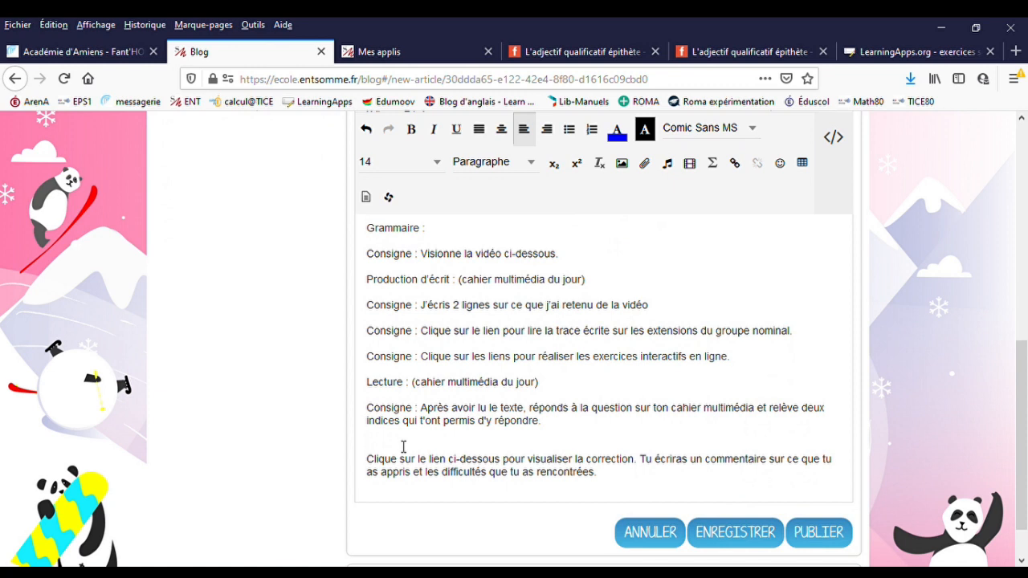
{"action": "scroll", "coordinate": [403, 447], "scroll_direction": "up", "scroll_amount": 11}
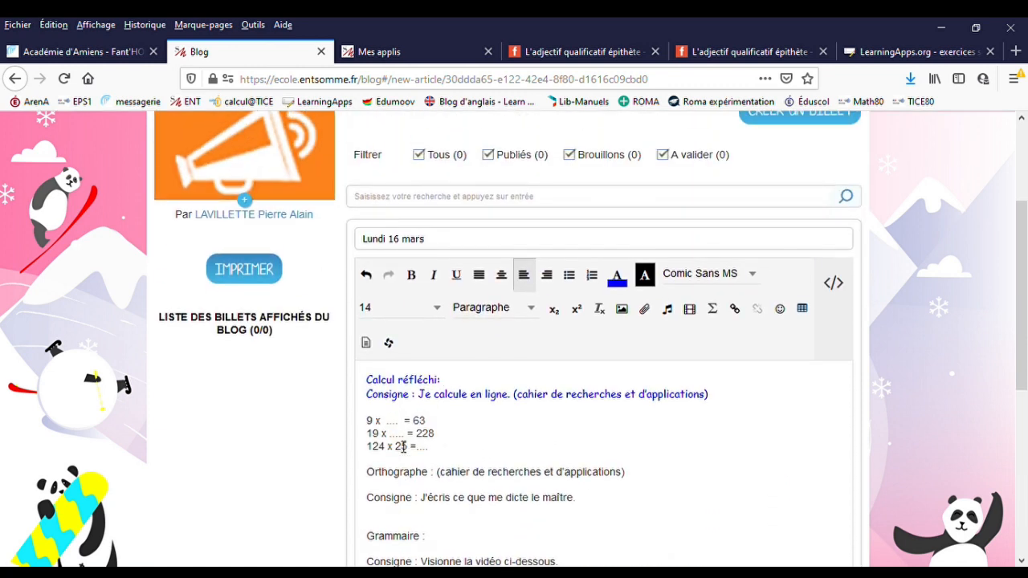
{"action": "scroll", "coordinate": [403, 446], "scroll_direction": "down", "scroll_amount": 3}
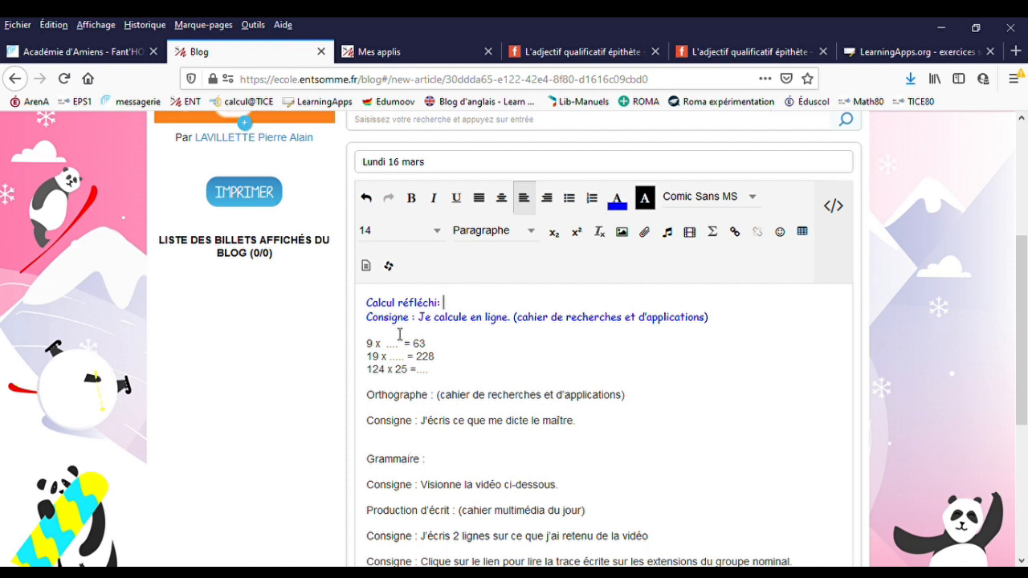
- Select the post's text from the first heading through the final instructions and set its font to Comic Sans MS
{"action": "left_click_drag", "start_coordinate": [372, 312], "coordinate": [619, 423]}
{"action": "scroll", "coordinate": [707, 202], "scroll_direction": "up", "scroll_amount": 5}
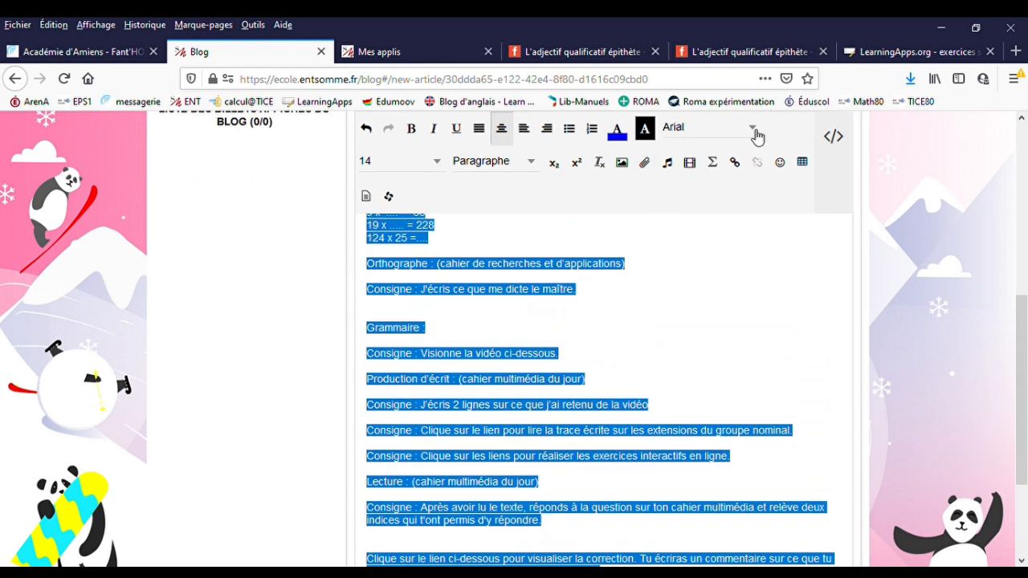
{"action": "left_click", "coordinate": [753, 130]}
{"action": "left_click", "coordinate": [725, 184]}
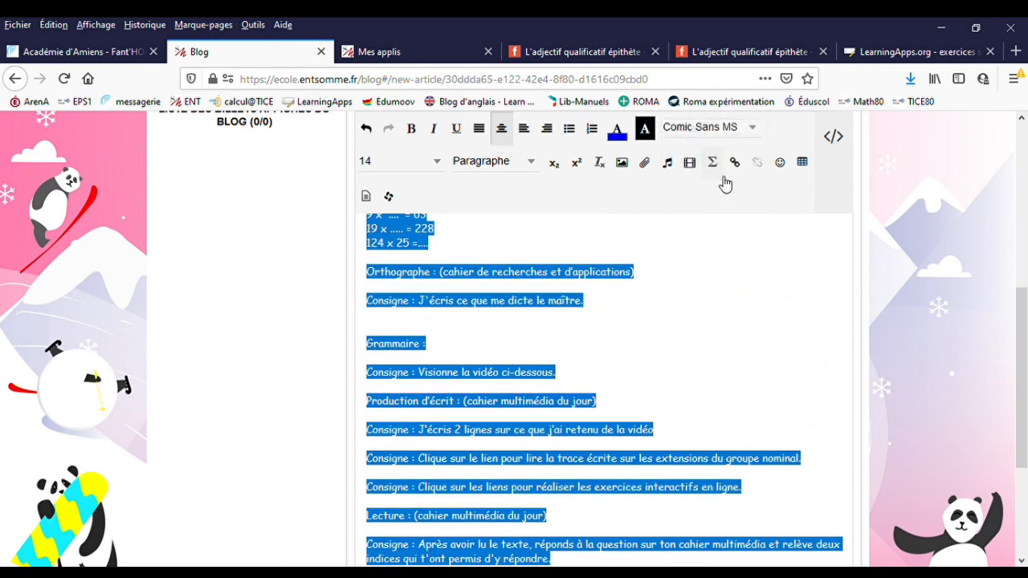
- Apply the blue text colour to the selected lesson instructions and clear the selection
{"action": "left_click", "coordinate": [613, 133]}
{"action": "left_click", "coordinate": [508, 315]}
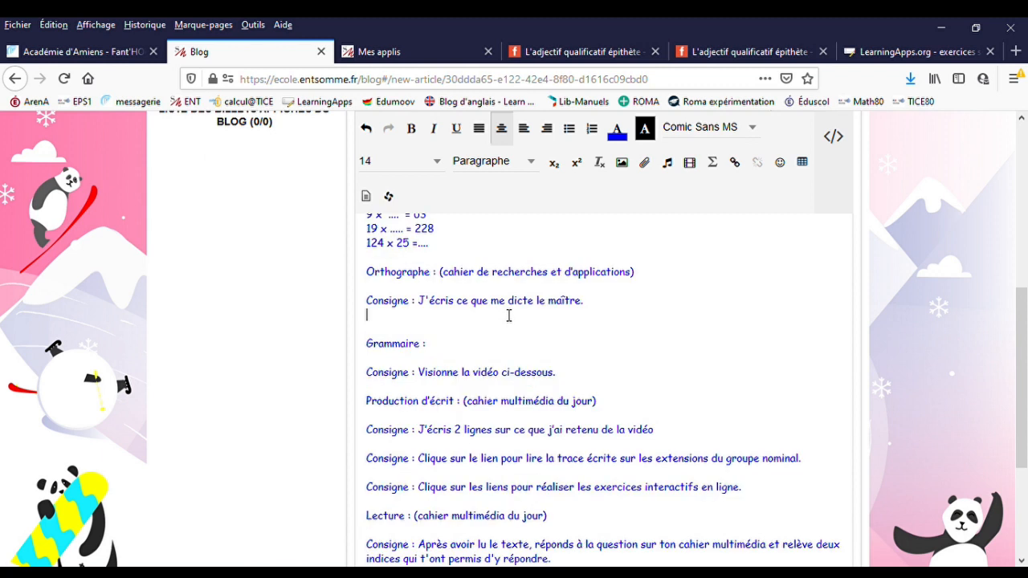
- Move "(cahier de recherches et d'applications)" from the "Je calcule en ligne." instruction to the end of the "Calcul réfléchi:" heading
{"action": "scroll", "coordinate": [508, 316], "scroll_direction": "up", "scroll_amount": 2}
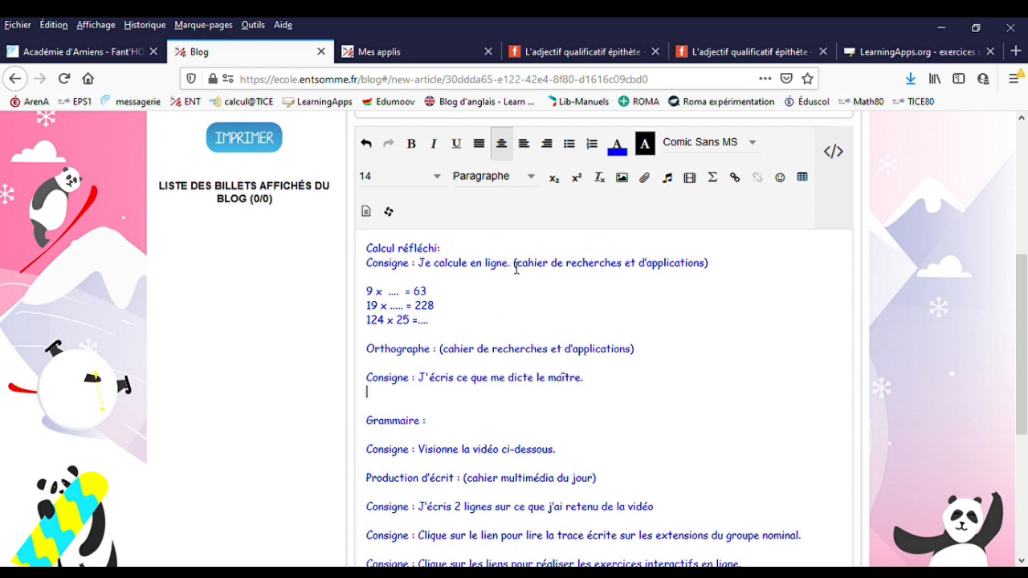
{"action": "left_click_drag", "start_coordinate": [514, 267], "coordinate": [709, 268]}
{"action": "key", "text": "ctrl+c"}
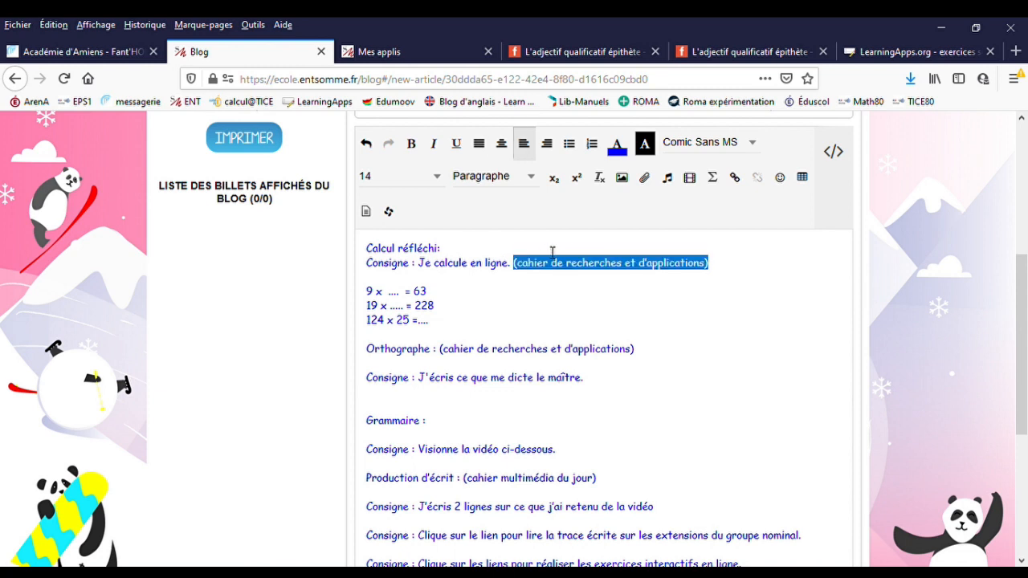
{"action": "left_click", "coordinate": [475, 255]}
{"action": "key", "text": "ctrl+v"}
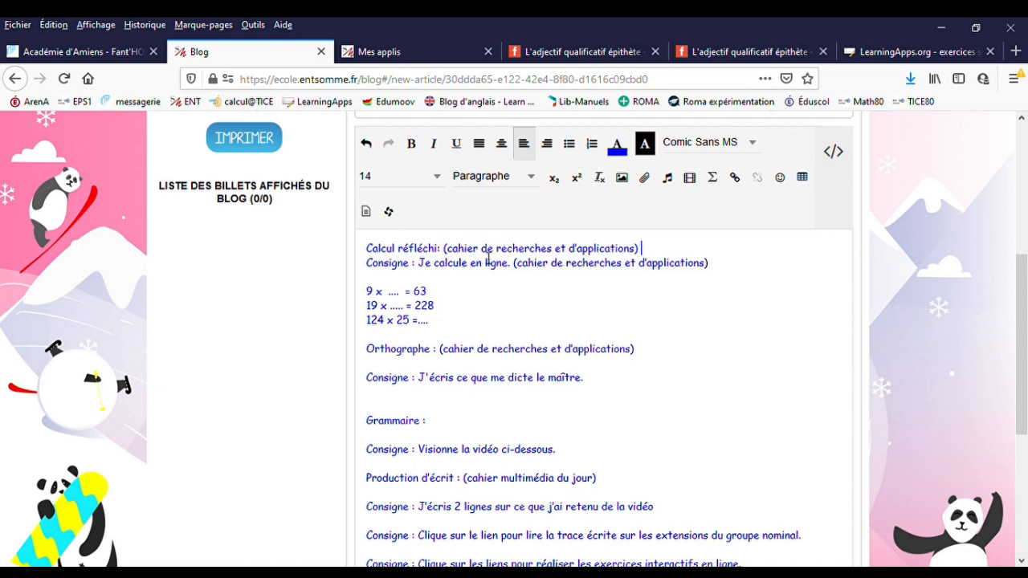
{"action": "left_click_drag", "start_coordinate": [704, 270], "coordinate": [520, 273]}
{"action": "key", "text": "BackSpace"}
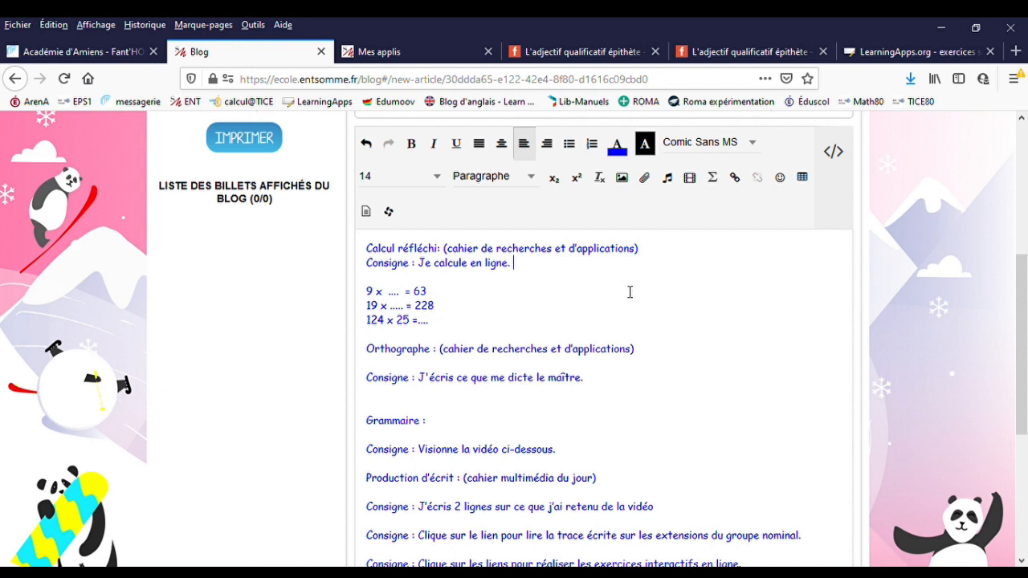
- Add an empty line below the Orthographe instruction "J'écris ce que me dicte le maître."
{"action": "scroll", "coordinate": [630, 294], "scroll_direction": "down", "scroll_amount": 2}
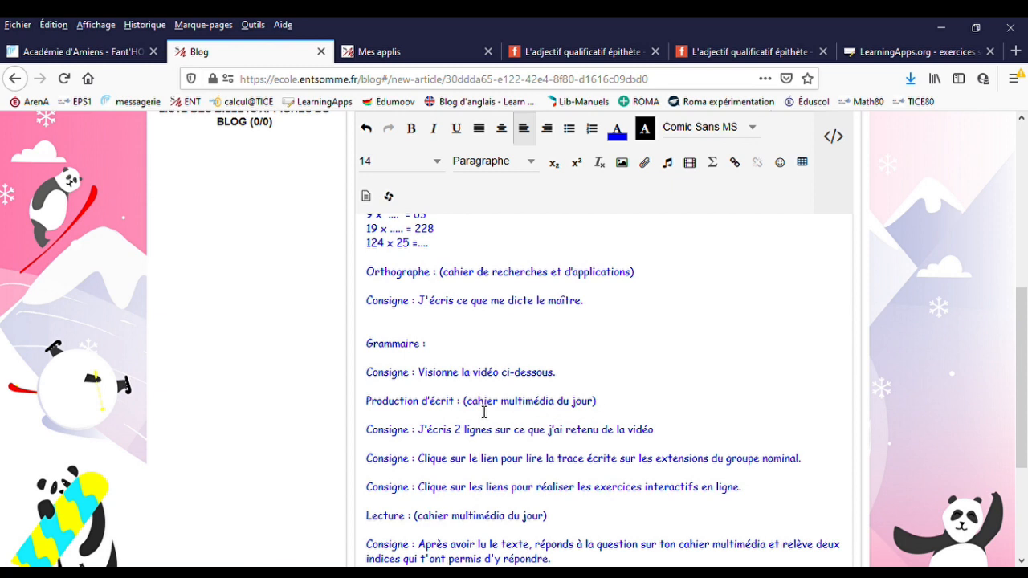
{"action": "scroll", "coordinate": [518, 406], "scroll_direction": "up", "scroll_amount": 4}
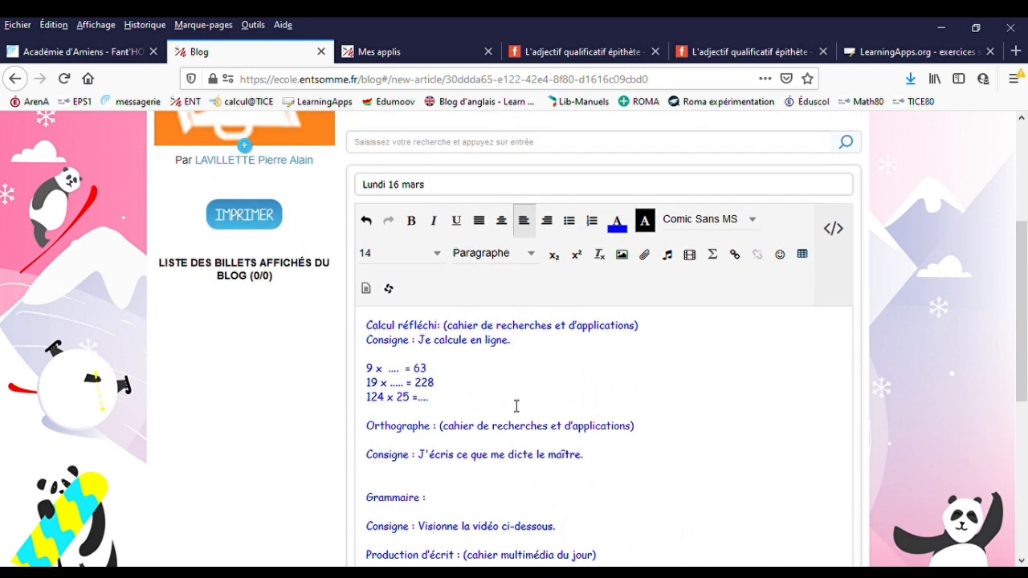
{"action": "scroll", "coordinate": [516, 406], "scroll_direction": "down", "scroll_amount": 2}
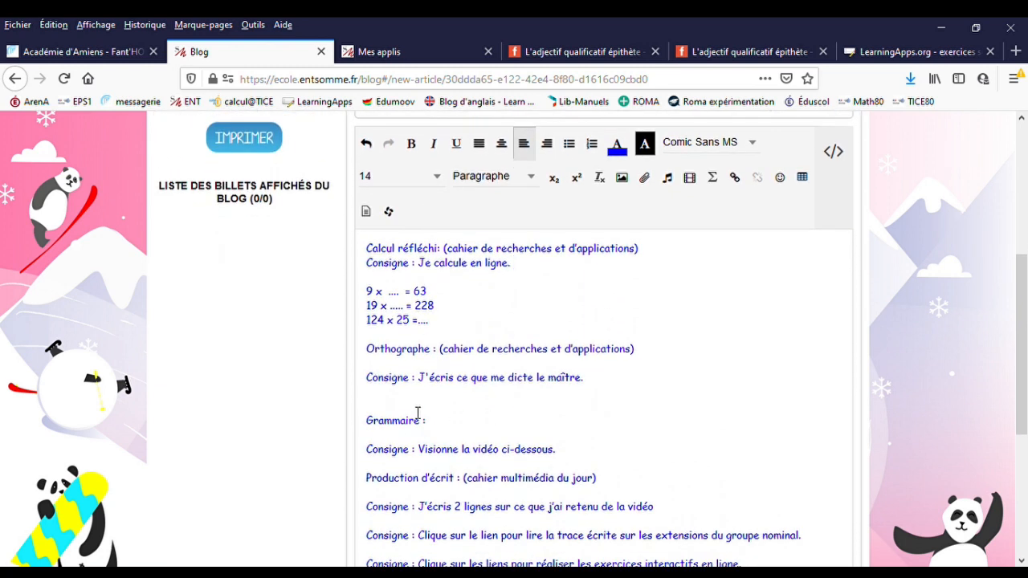
{"action": "left_click", "coordinate": [375, 399]}
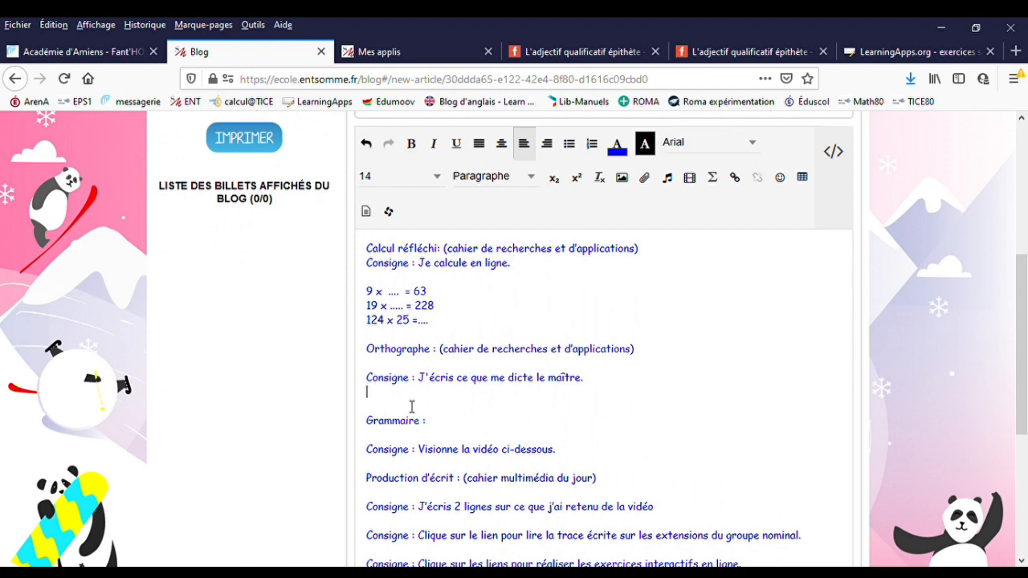
{"action": "key", "text": "Return"}
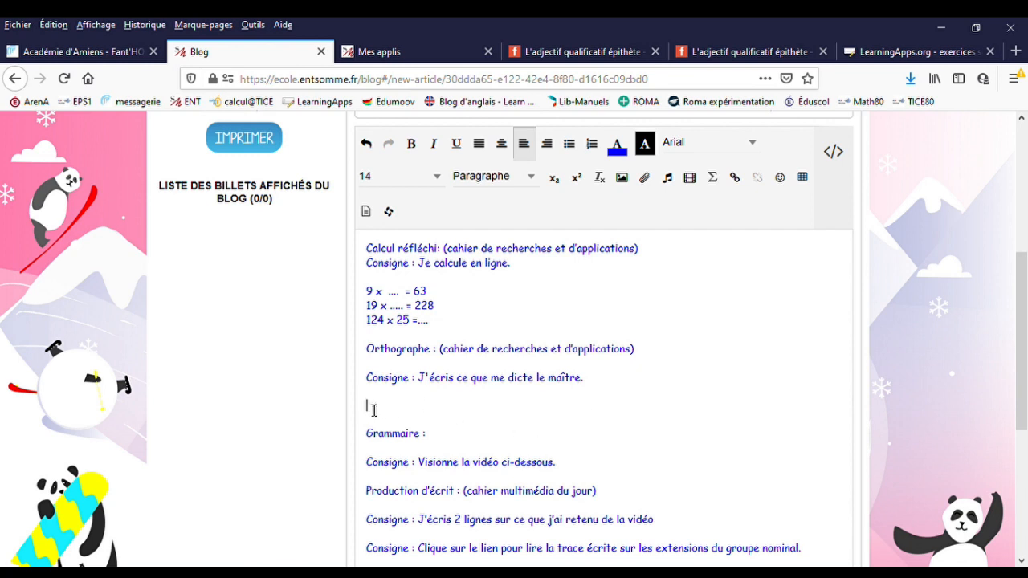
- Record a sound clip of the dictation for the post and play it back
{"action": "left_click", "coordinate": [671, 180]}
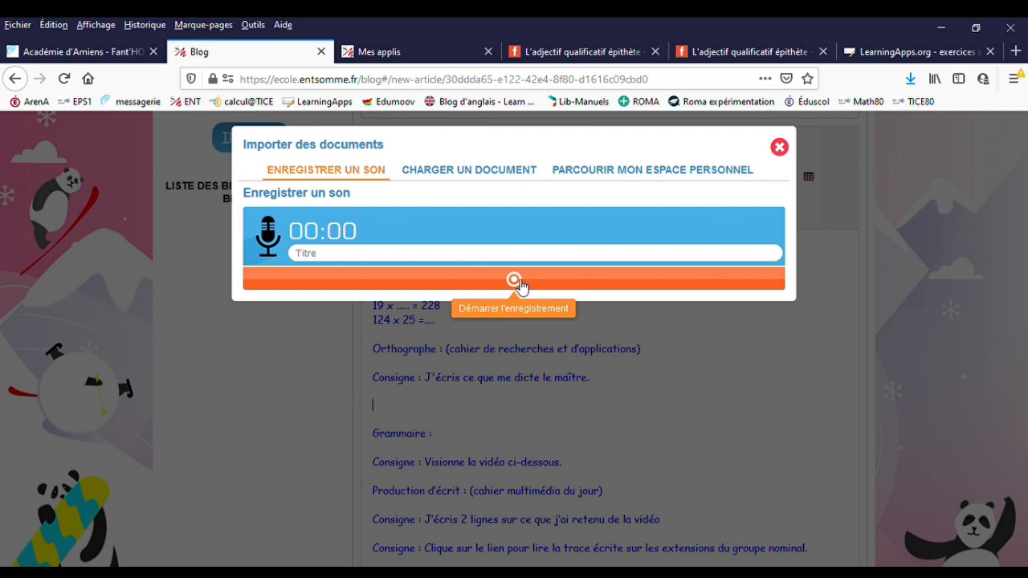
{"action": "left_click", "coordinate": [518, 283]}
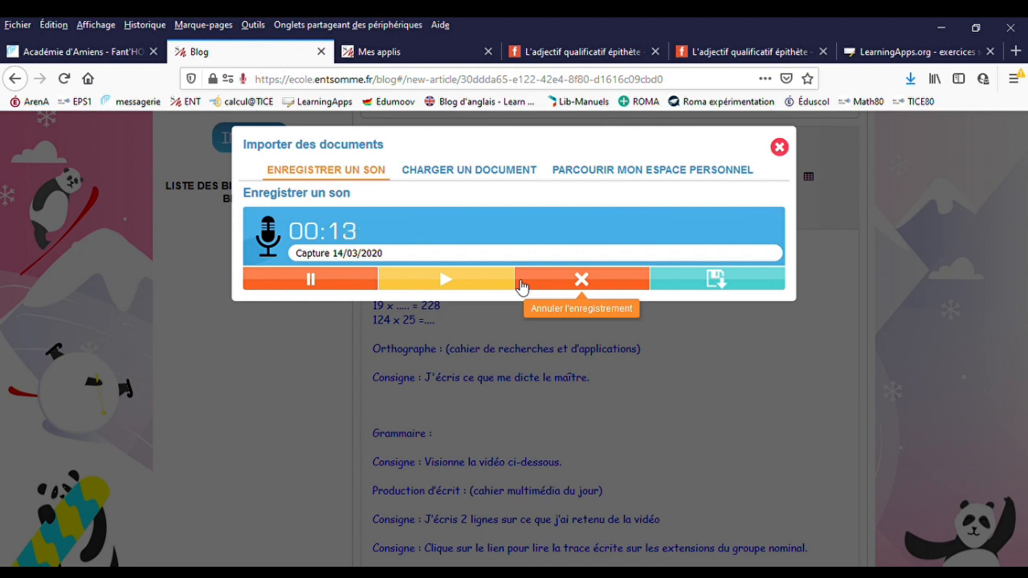
{"action": "left_click", "coordinate": [298, 284]}
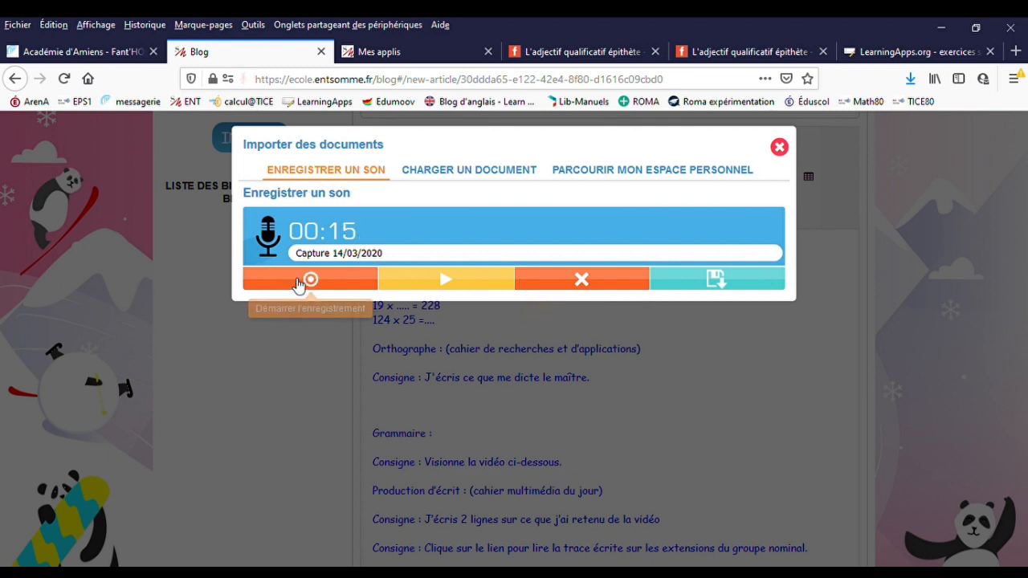
{"action": "left_click", "coordinate": [458, 278]}
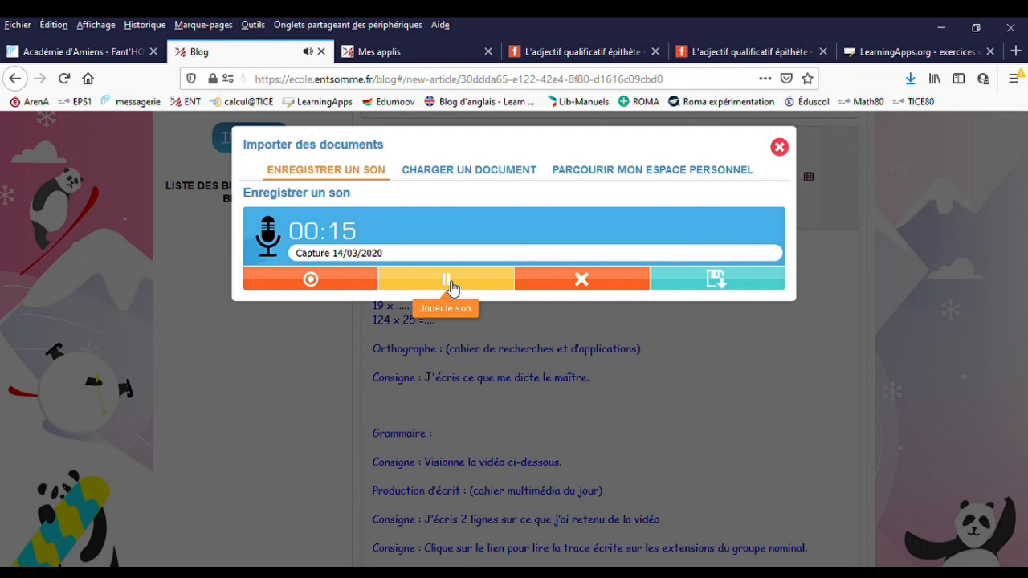
{"action": "left_click", "coordinate": [448, 281]}
- Save the sound recording and insert it on the empty line below the Orthographe instruction
{"action": "left_click", "coordinate": [716, 280]}
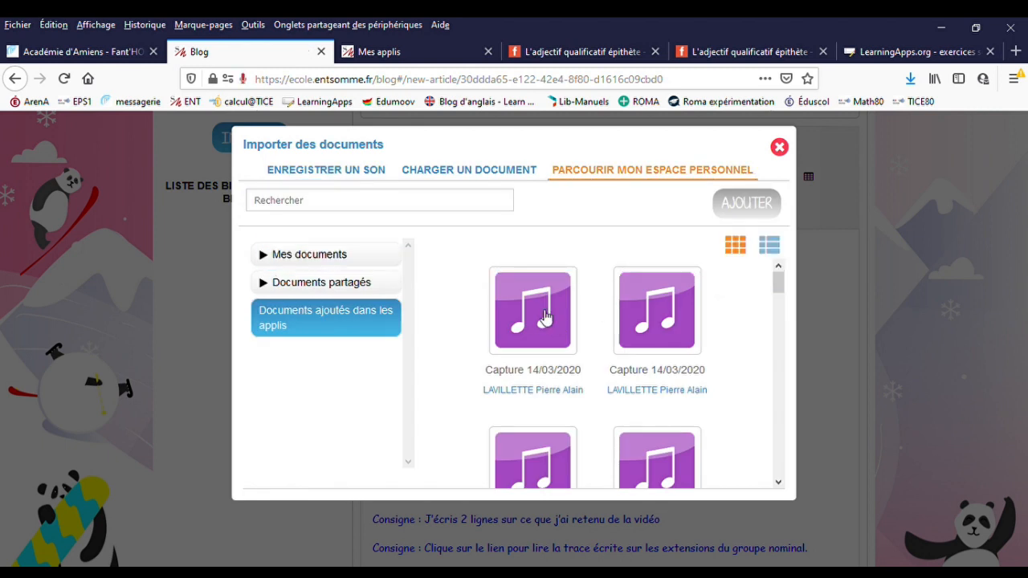
{"action": "left_click", "coordinate": [544, 317]}
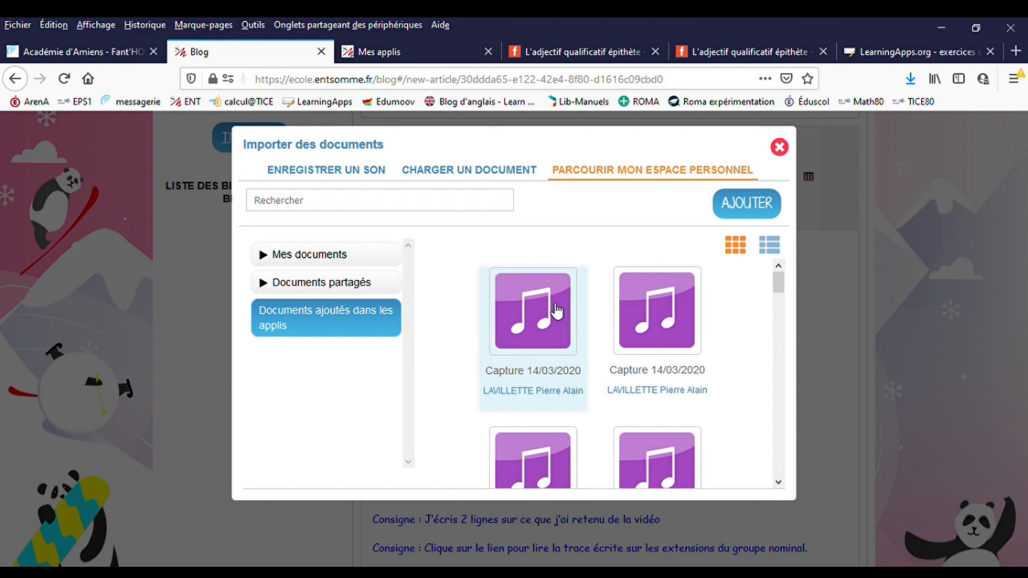
{"action": "double_click", "coordinate": [550, 301]}
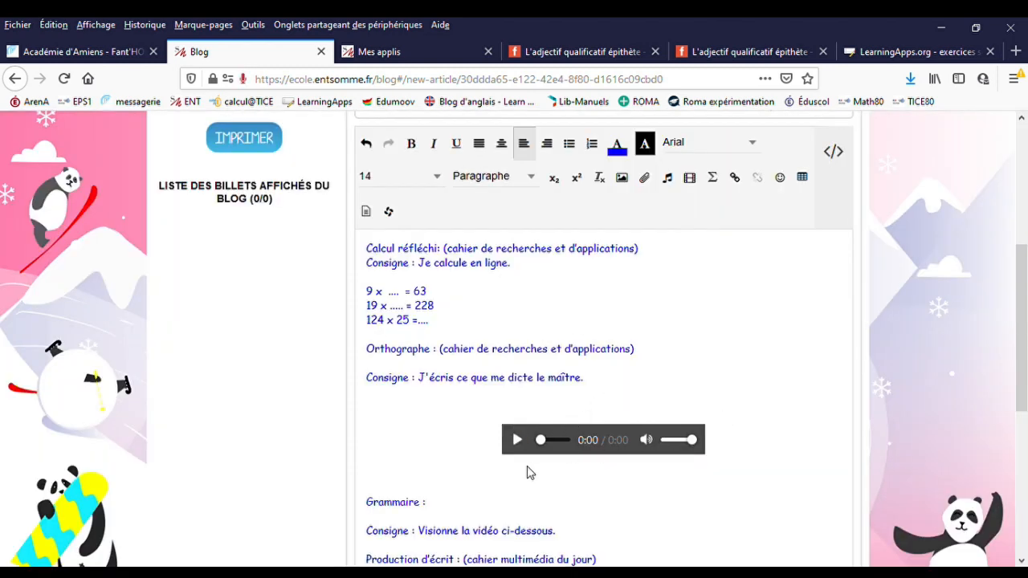
{"action": "scroll", "coordinate": [528, 473], "scroll_direction": "down", "scroll_amount": 2}
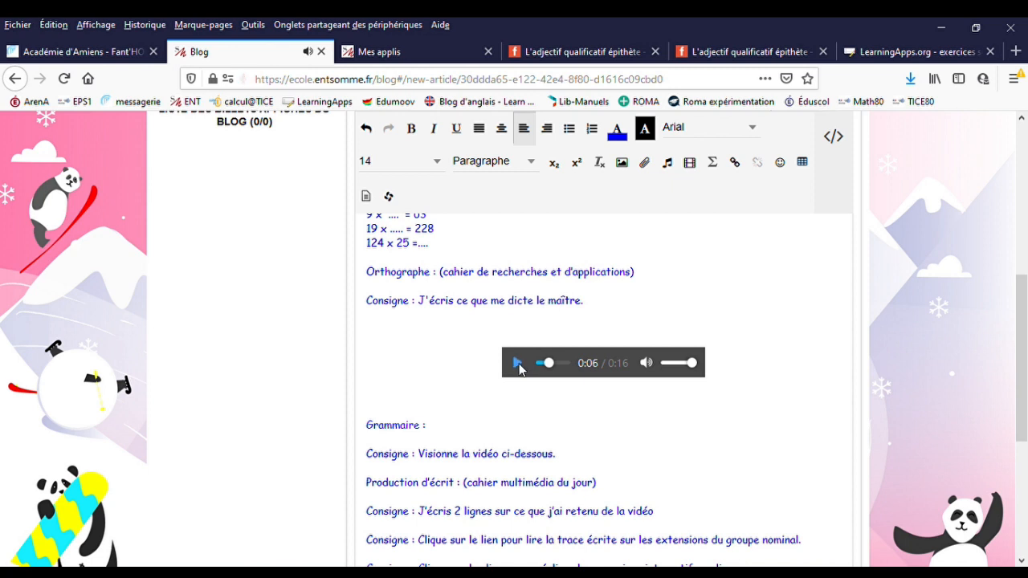
- Add an empty line below the Grammaire instruction "Visionne la vidéo ci-dessous."
{"action": "scroll", "coordinate": [519, 370], "scroll_direction": "down", "scroll_amount": 4}
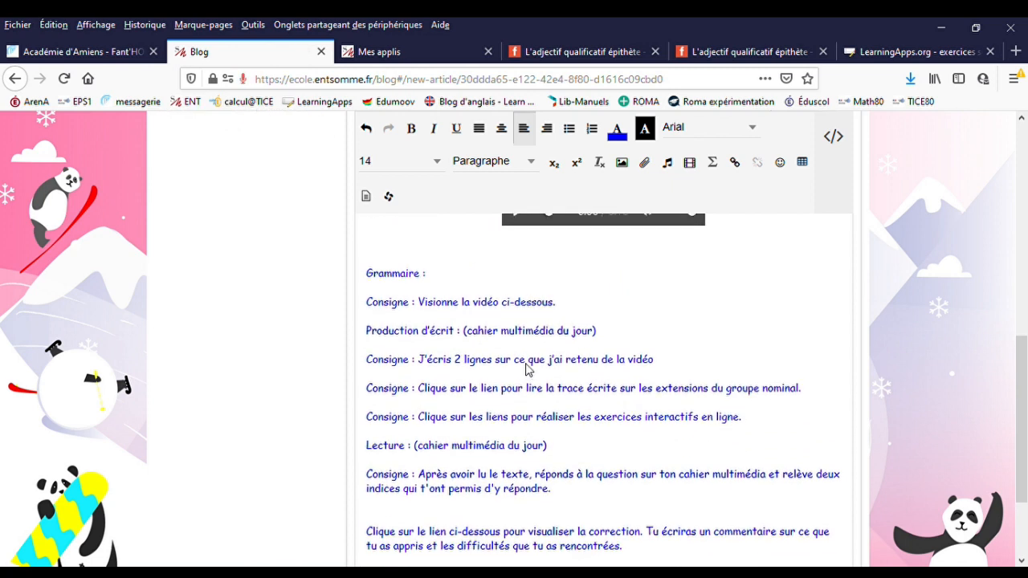
{"action": "scroll", "coordinate": [527, 368], "scroll_direction": "up", "scroll_amount": 2}
{"action": "left_click", "coordinate": [475, 397]}
{"action": "key", "text": "Return"}
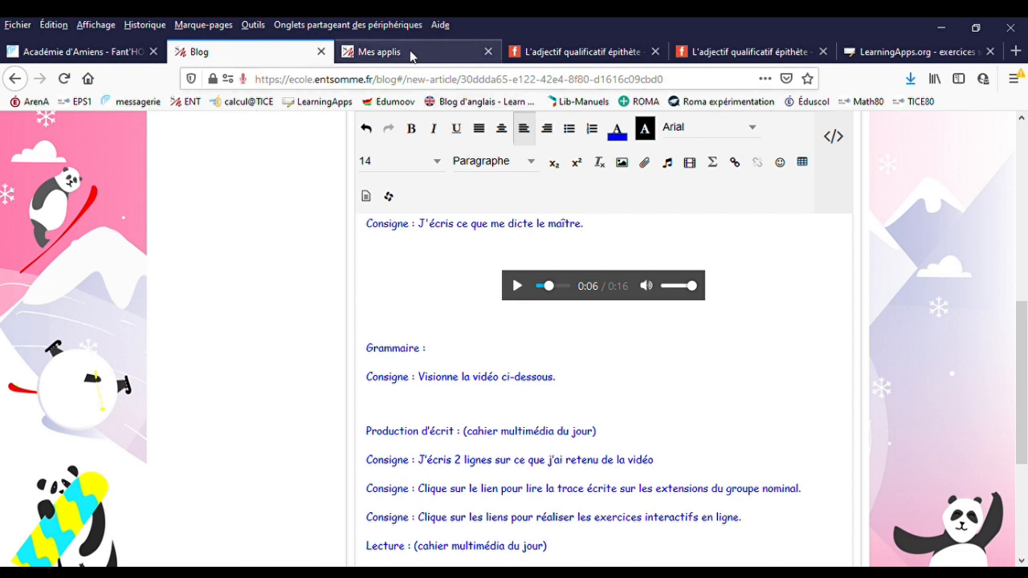
- Open Mes applis in a new tab, launch Les fondamentaux from it and close the duplicate Mes applis tab
{"action": "scroll", "coordinate": [707, 232], "scroll_direction": "up", "scroll_amount": 5}
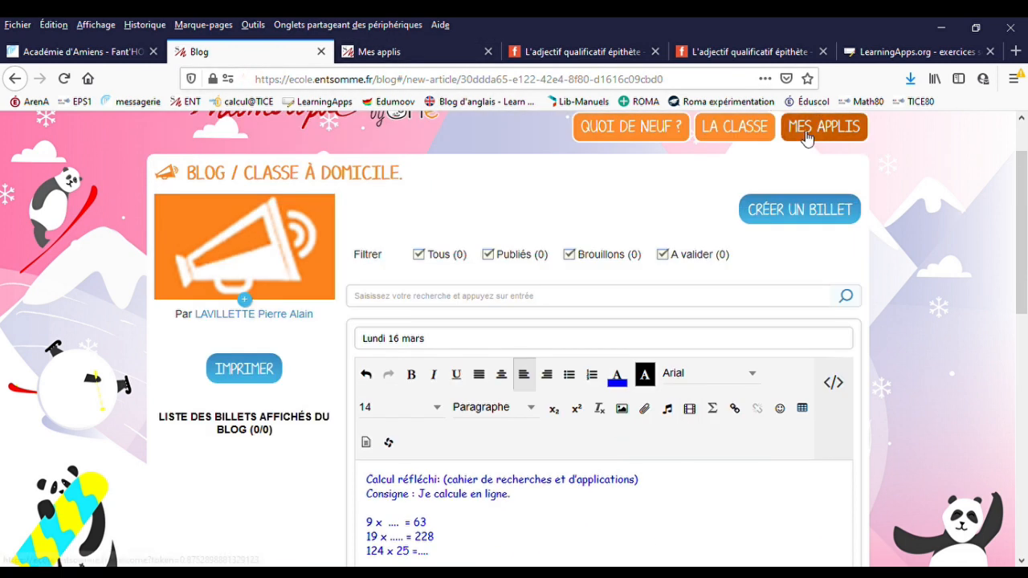
{"action": "middle_click", "coordinate": [819, 138]}
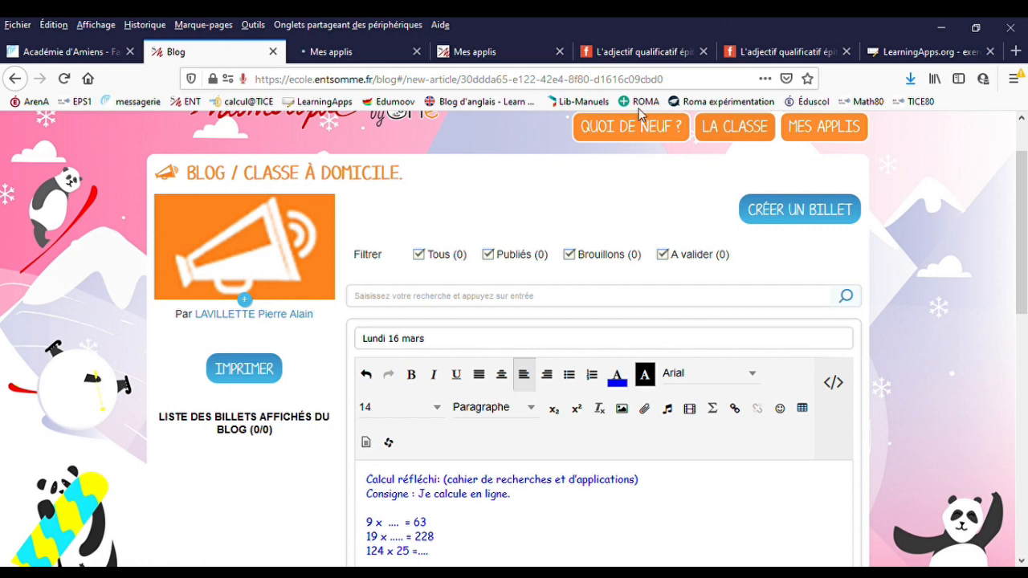
{"action": "left_click", "coordinate": [344, 51]}
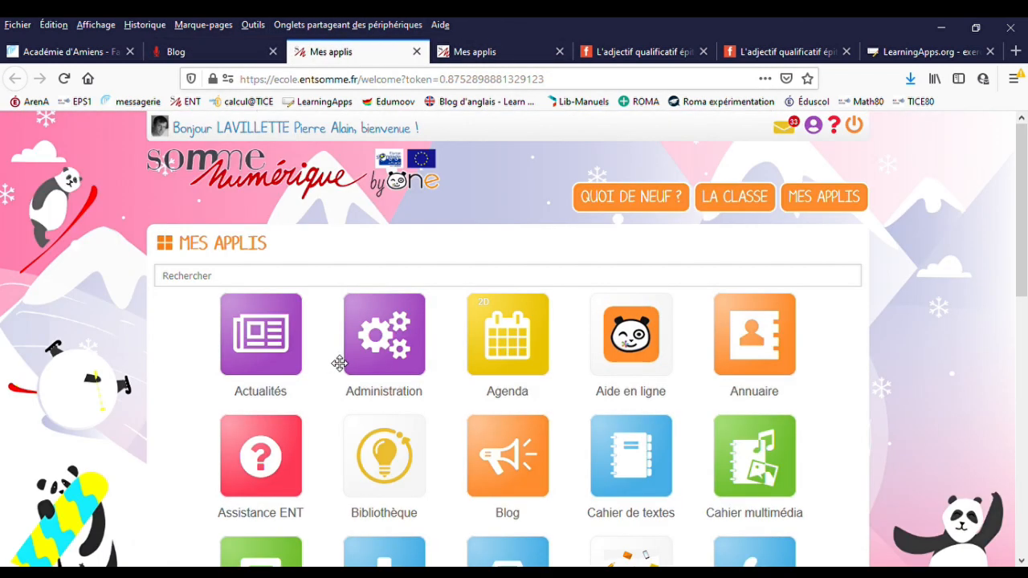
{"action": "scroll", "coordinate": [345, 369], "scroll_direction": "down", "scroll_amount": 4}
{"action": "scroll", "coordinate": [365, 379], "scroll_direction": "down", "scroll_amount": 2}
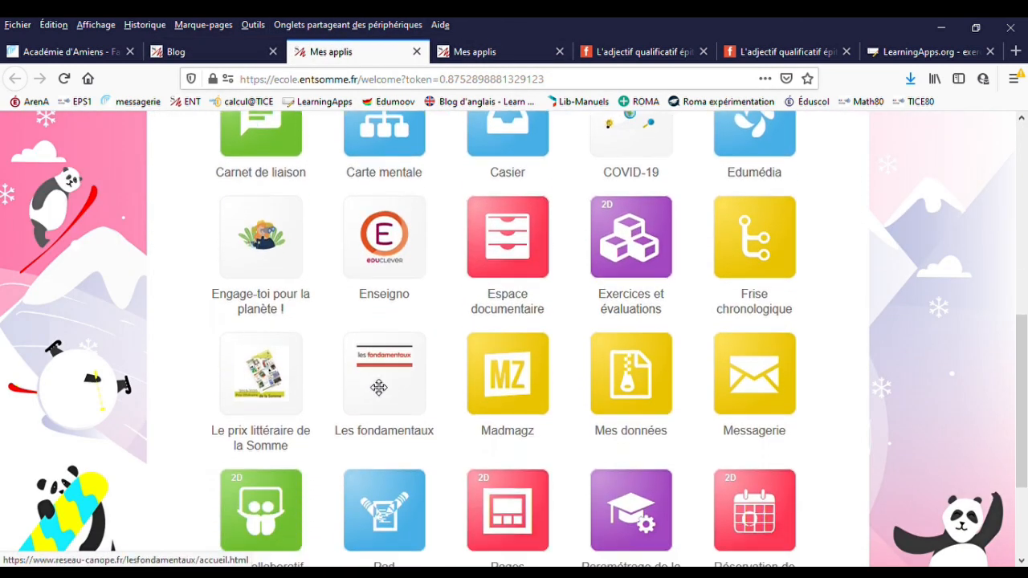
{"action": "left_click", "coordinate": [378, 388]}
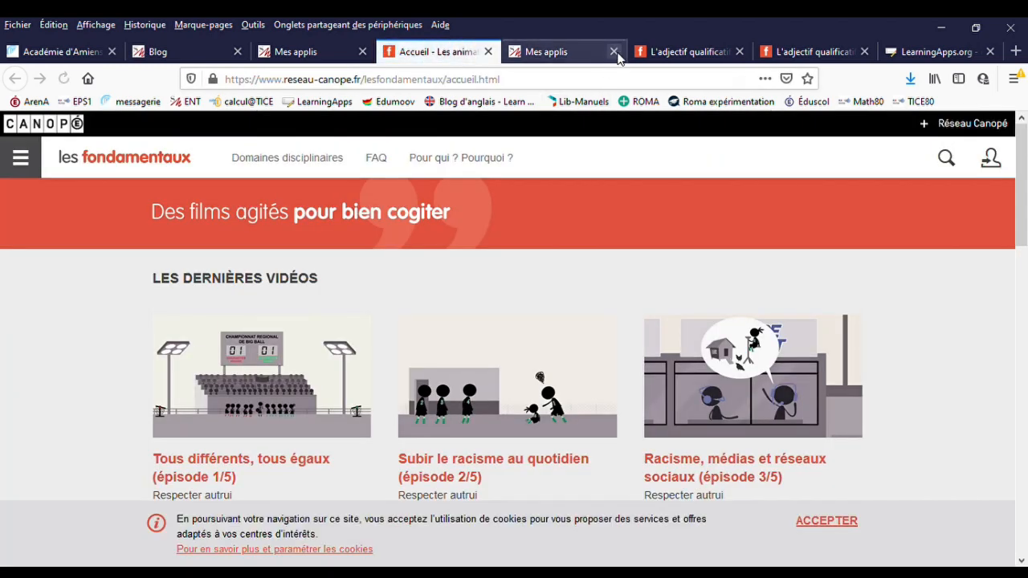
{"action": "left_click", "coordinate": [614, 52]}
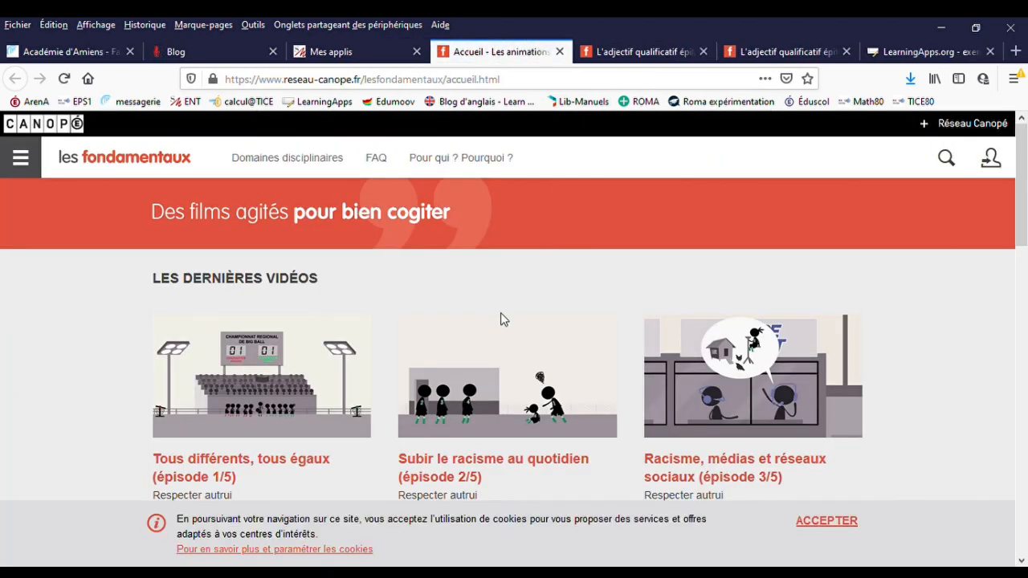
- Open the Grammaire video category of the Français domain in Les fondamentaux
{"action": "scroll", "coordinate": [500, 312], "scroll_direction": "down", "scroll_amount": 3}
{"action": "scroll", "coordinate": [493, 326], "scroll_direction": "up", "scroll_amount": 3}
{"action": "left_click", "coordinate": [21, 161]}
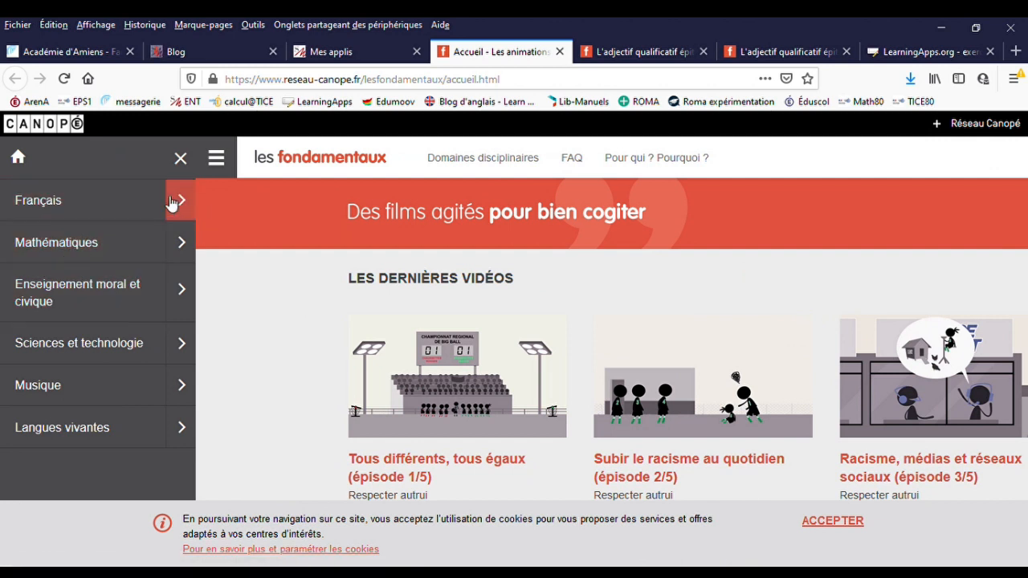
{"action": "left_click", "coordinate": [191, 211]}
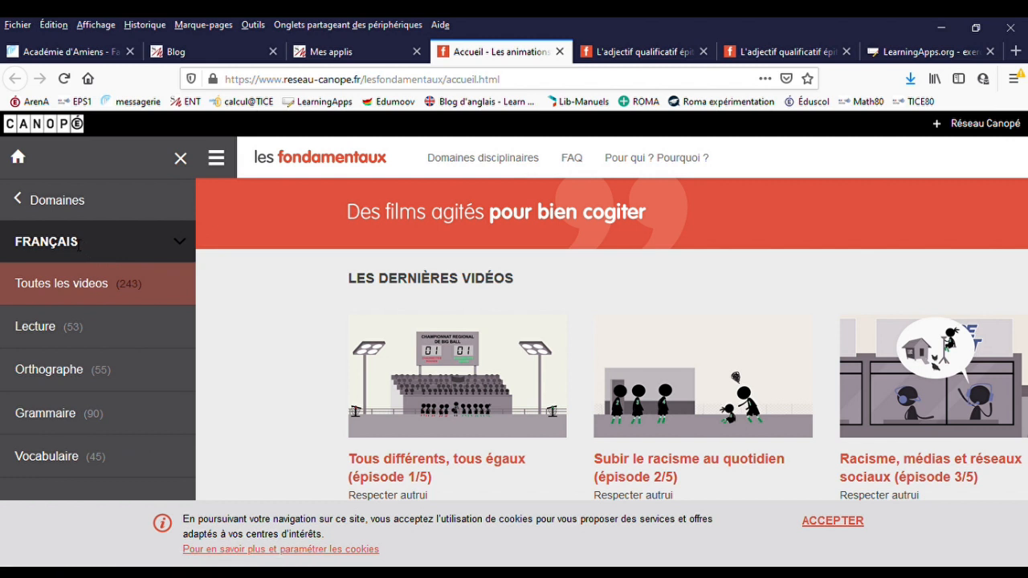
{"action": "left_click", "coordinate": [50, 419]}
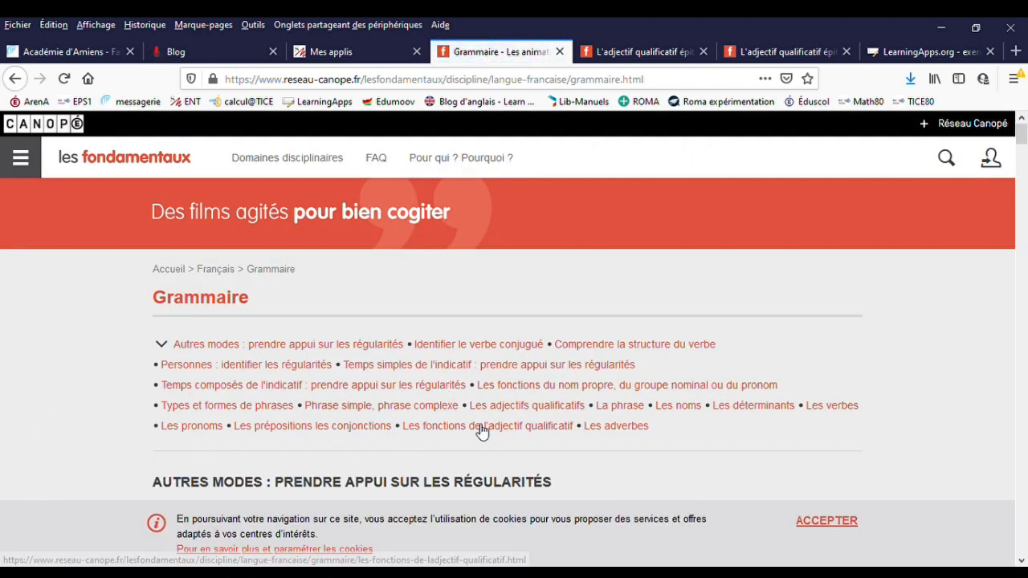
- Open the video "L'adjectif qualificatif épithète" under "Les fonctions de l'adjectif qualificatif" and bring its sharing options into view
{"action": "left_click", "coordinate": [481, 432]}
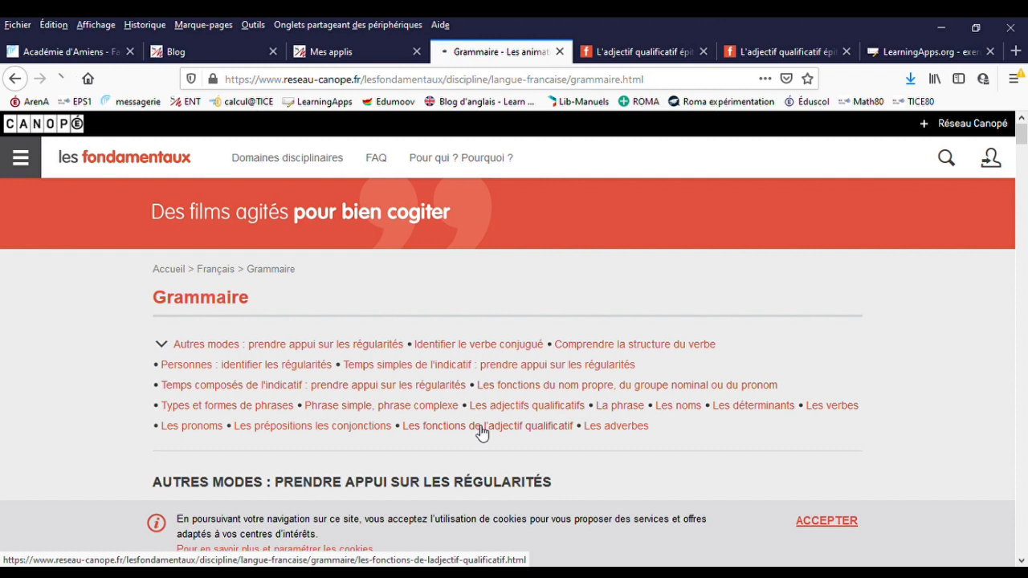
{"action": "scroll", "coordinate": [477, 431], "scroll_direction": "down", "scroll_amount": 3}
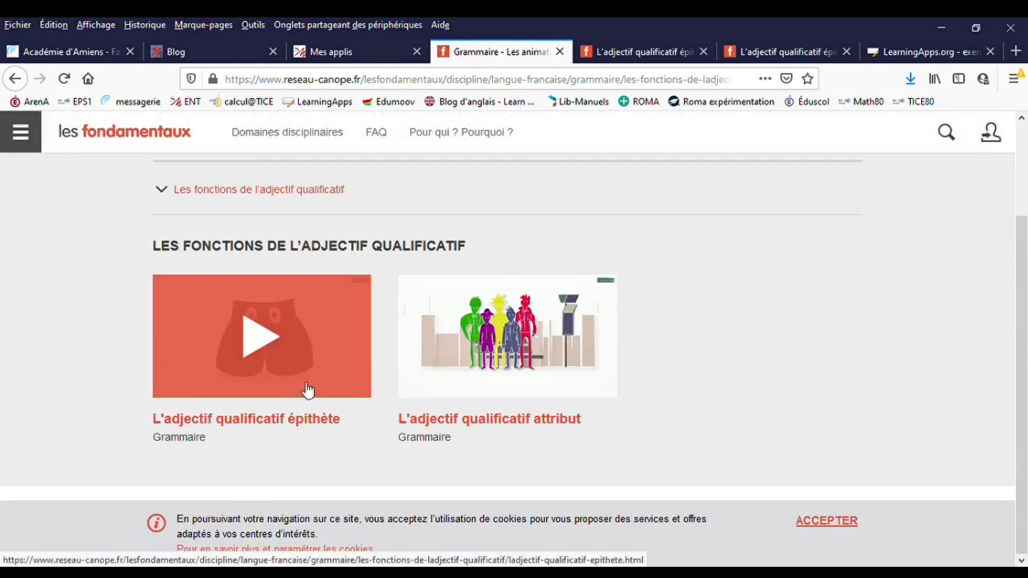
{"action": "left_click", "coordinate": [261, 347]}
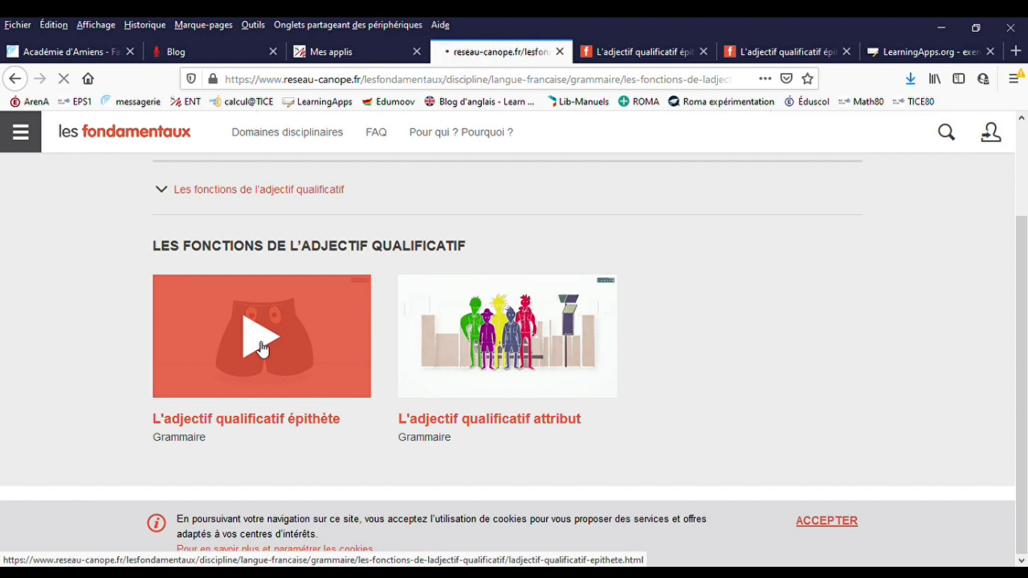
{"action": "scroll", "coordinate": [281, 362], "scroll_direction": "down", "scroll_amount": 5}
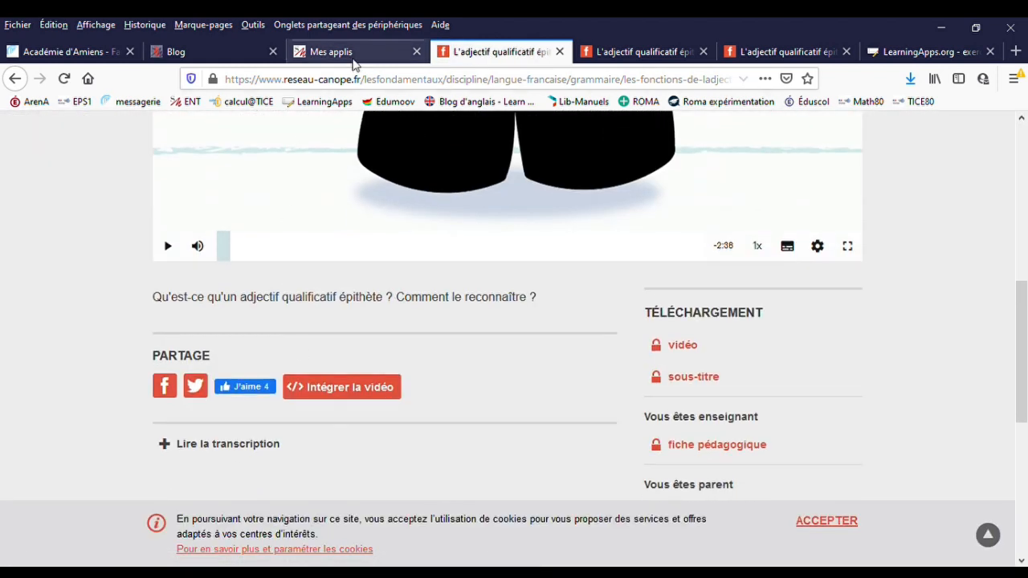
- Return to the blog post and start adding multimedia content at the empty line below the Grammaire instruction
{"action": "left_click", "coordinate": [265, 54]}
{"action": "scroll", "coordinate": [667, 257], "scroll_direction": "down", "scroll_amount": 3}
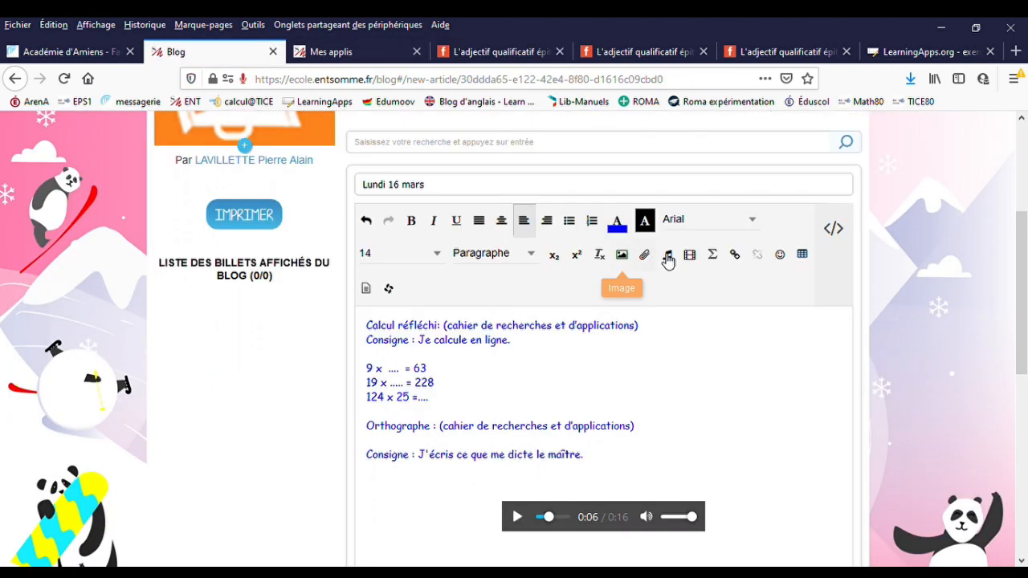
{"action": "scroll", "coordinate": [654, 411], "scroll_direction": "down", "scroll_amount": 3}
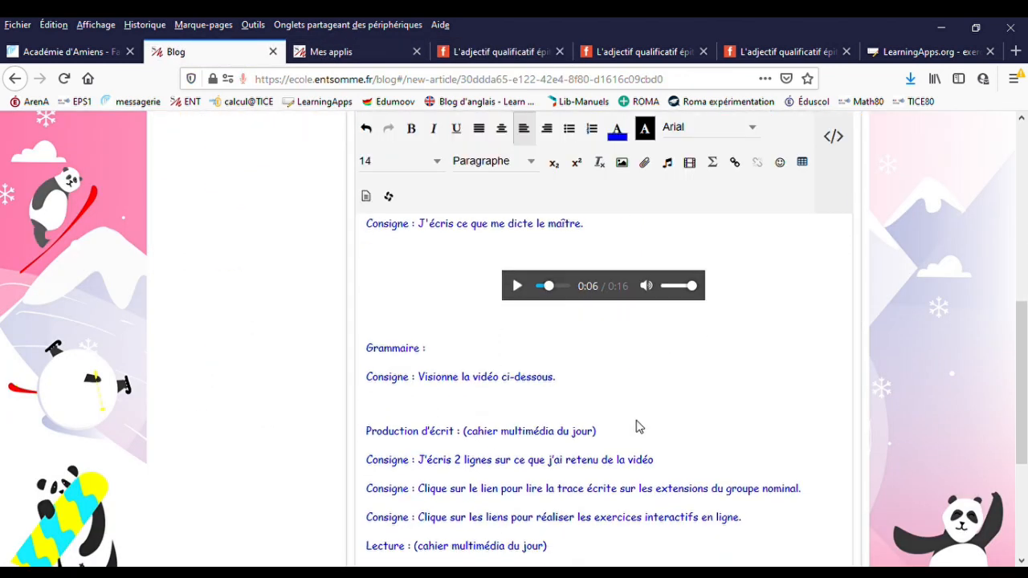
{"action": "left_click", "coordinate": [693, 169]}
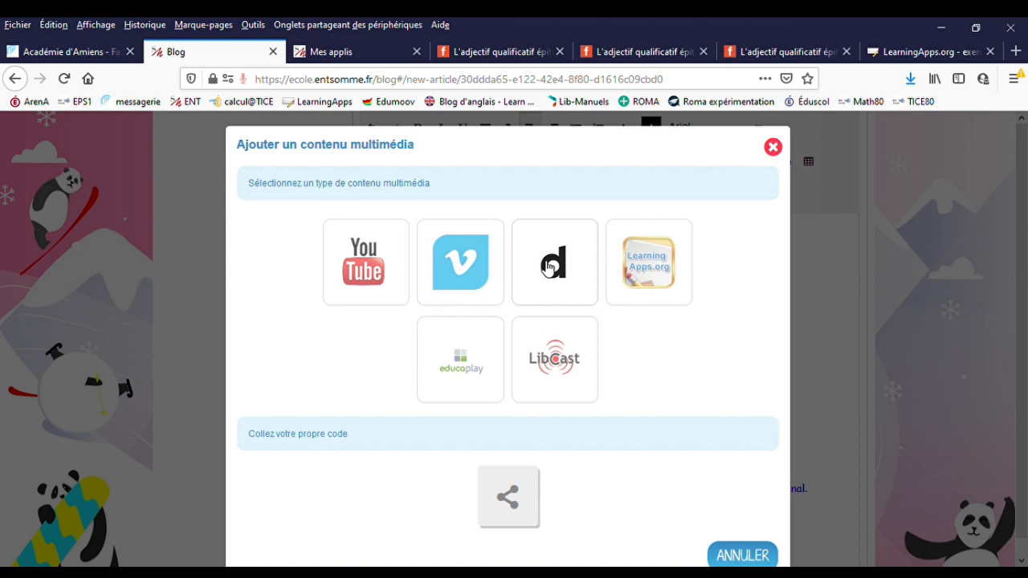
{"action": "scroll", "coordinate": [417, 404], "scroll_direction": "down", "scroll_amount": 1}
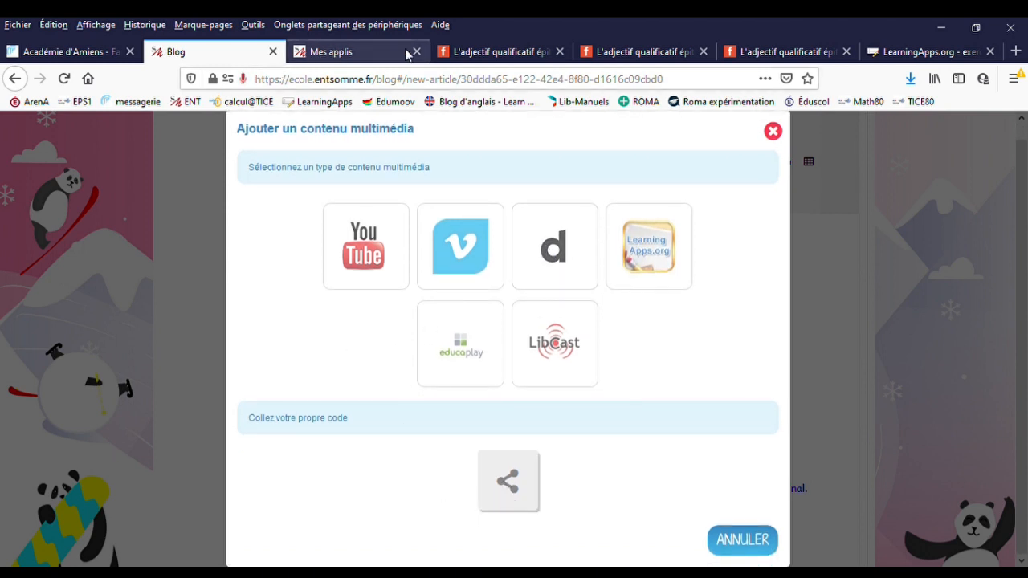
- Show the integration code of the "L'adjectif qualificatif épithète" video on Les fondamentaux and copy the whole iframe code
{"action": "left_click", "coordinate": [482, 51]}
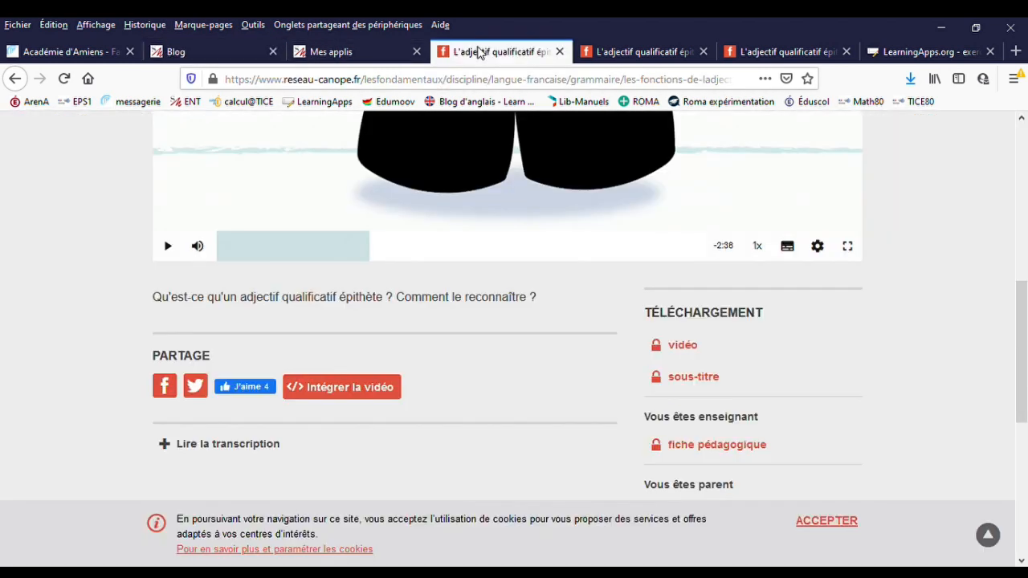
{"action": "left_click", "coordinate": [344, 391]}
{"action": "scroll", "coordinate": [340, 397], "scroll_direction": "down", "scroll_amount": 2}
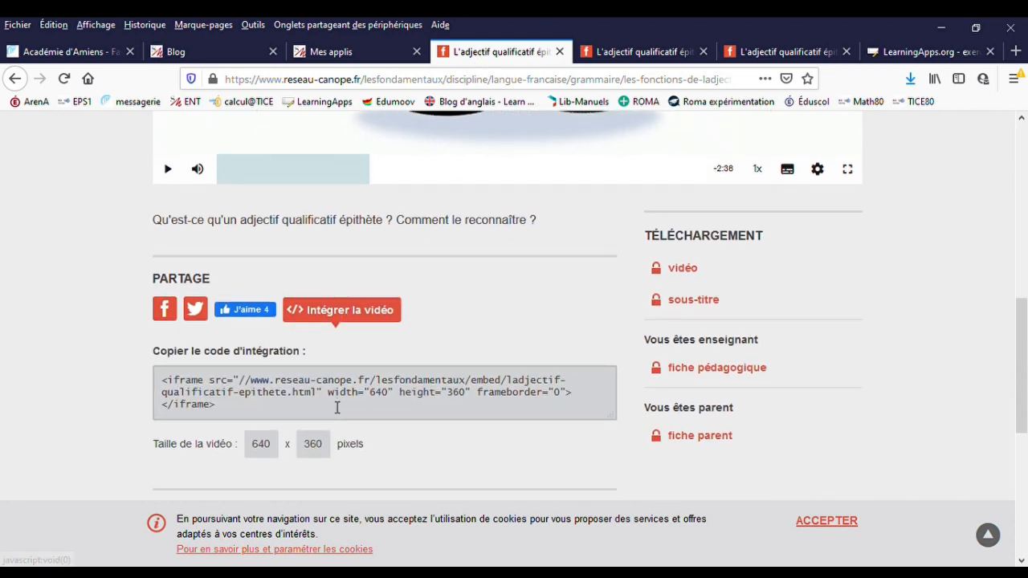
{"action": "left_click_drag", "start_coordinate": [230, 409], "coordinate": [163, 389]}
{"action": "key", "text": "ctrl+c"}
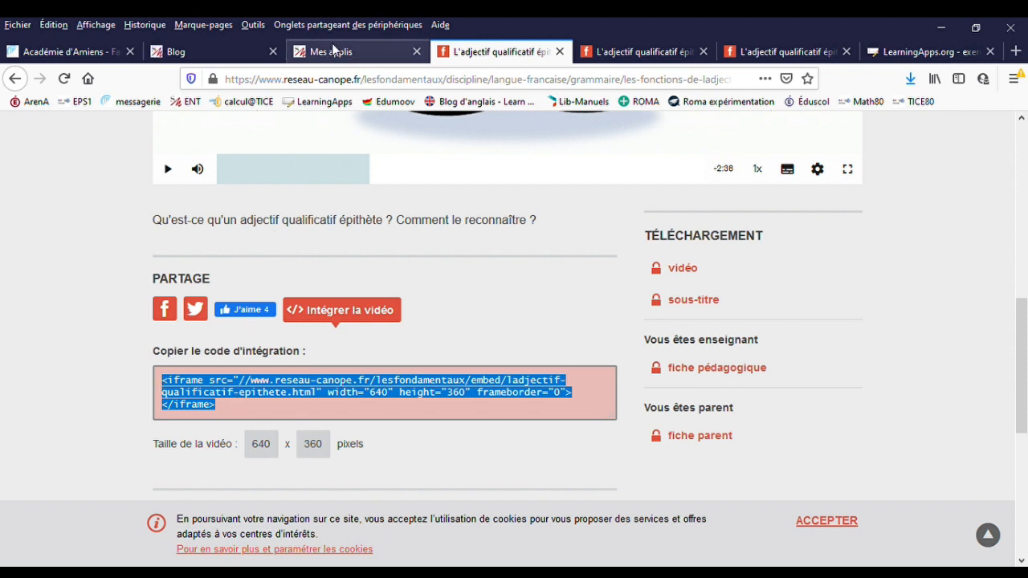
- Paste the copied iframe code as custom embed code for the blog post's multimedia content and insert the video
{"action": "left_click", "coordinate": [201, 55]}
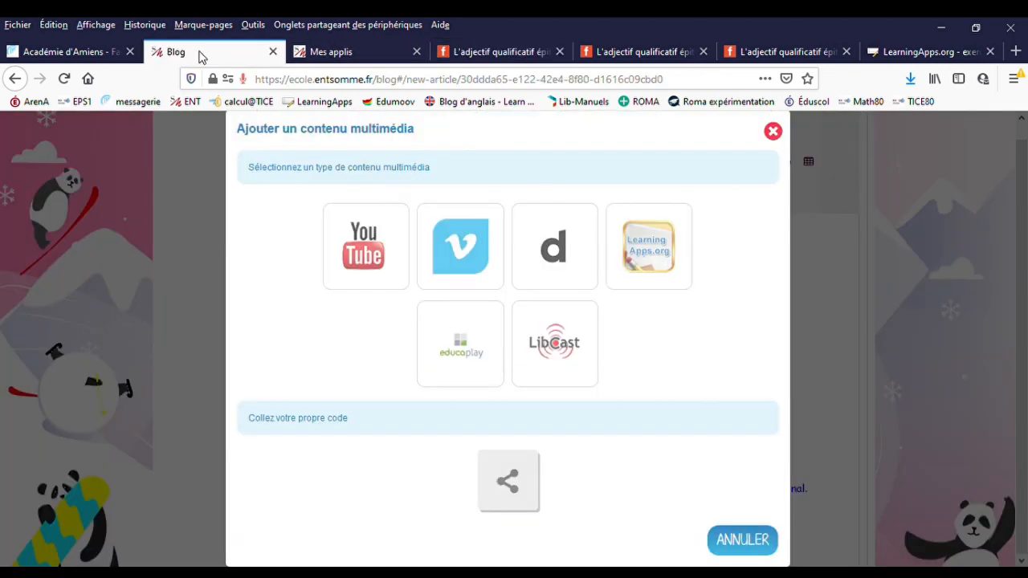
{"action": "left_click", "coordinate": [500, 492]}
{"action": "scroll", "coordinate": [302, 296], "scroll_direction": "up", "scroll_amount": 3}
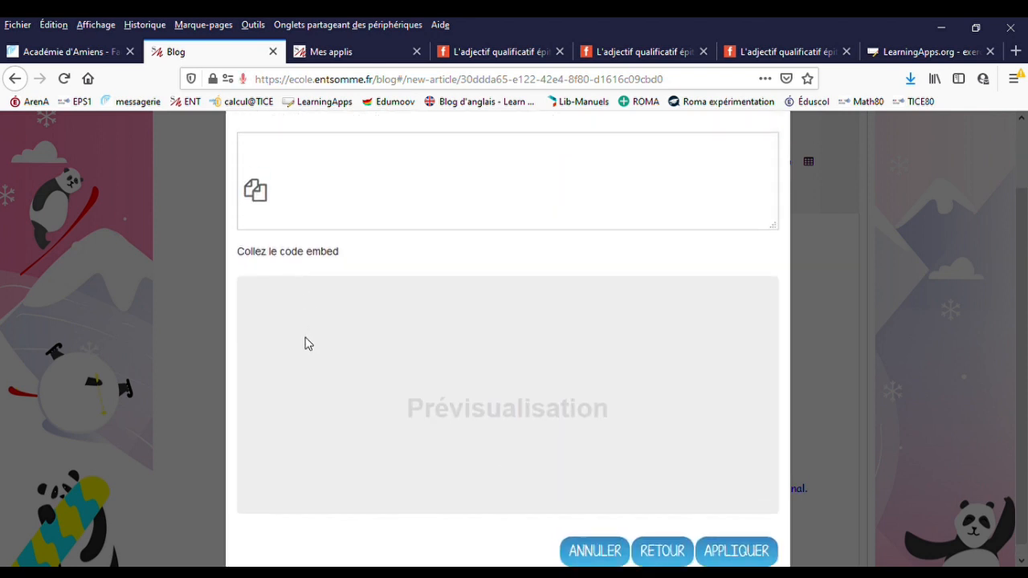
{"action": "left_click", "coordinate": [316, 266]}
{"action": "key", "text": "ctrl+v"}
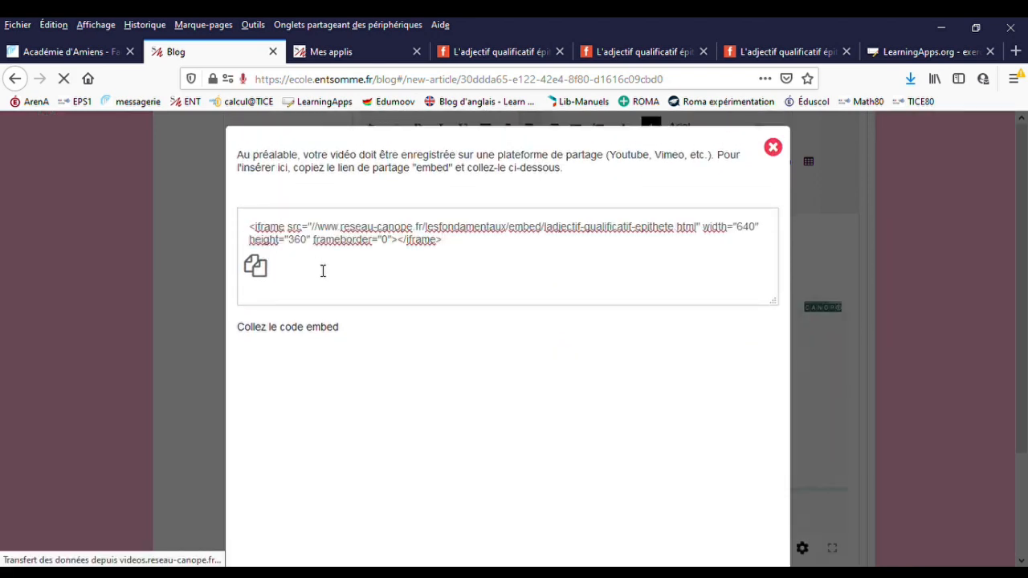
{"action": "scroll", "coordinate": [407, 418], "scroll_direction": "down", "scroll_amount": 2}
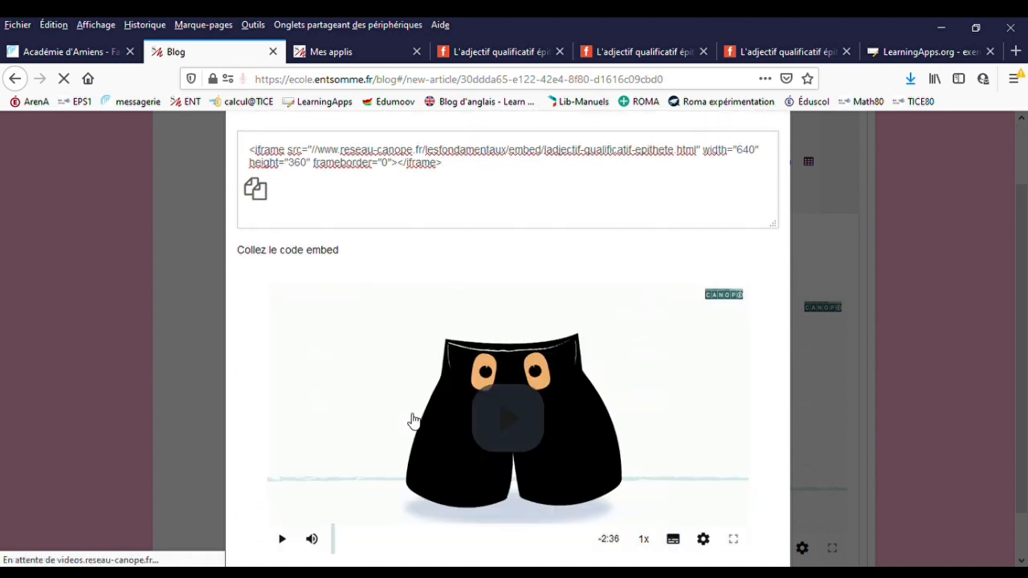
{"action": "scroll", "coordinate": [413, 420], "scroll_direction": "down", "scroll_amount": 1}
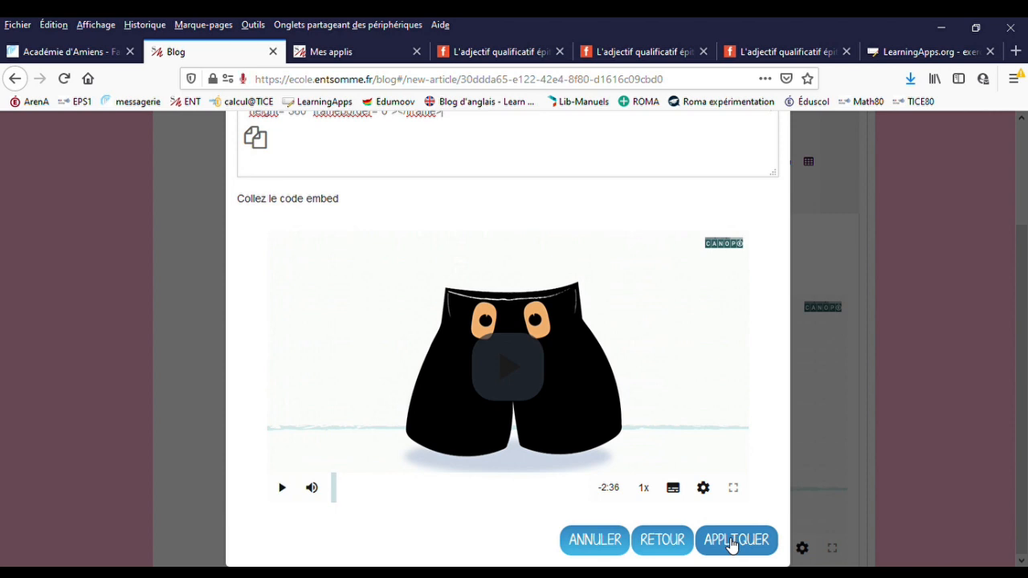
{"action": "left_click", "coordinate": [732, 540]}
- Play the embedded grammar video briefly in the post to test it, and pause it
{"action": "scroll", "coordinate": [706, 498], "scroll_direction": "down", "scroll_amount": 3}
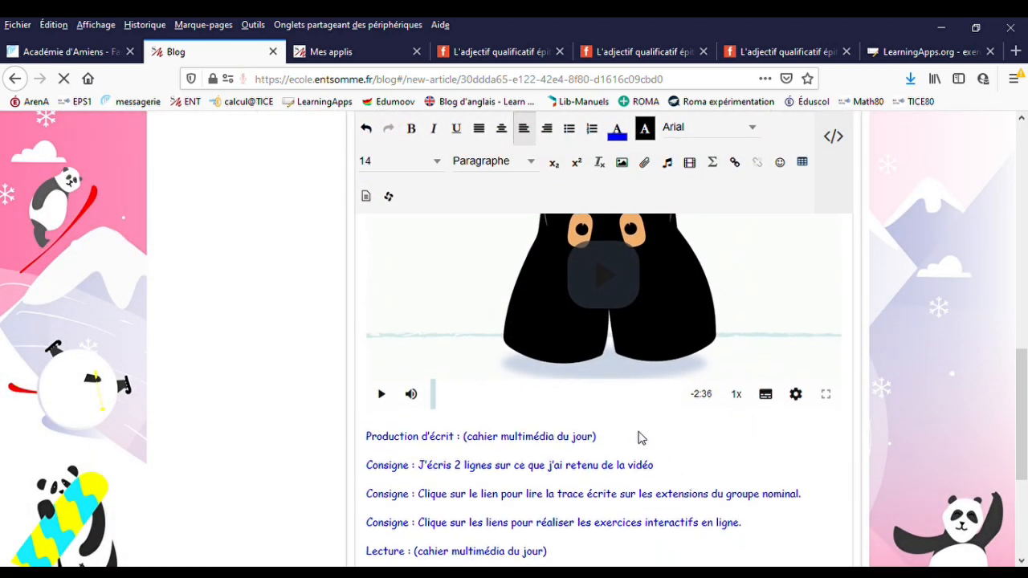
{"action": "left_click", "coordinate": [383, 394]}
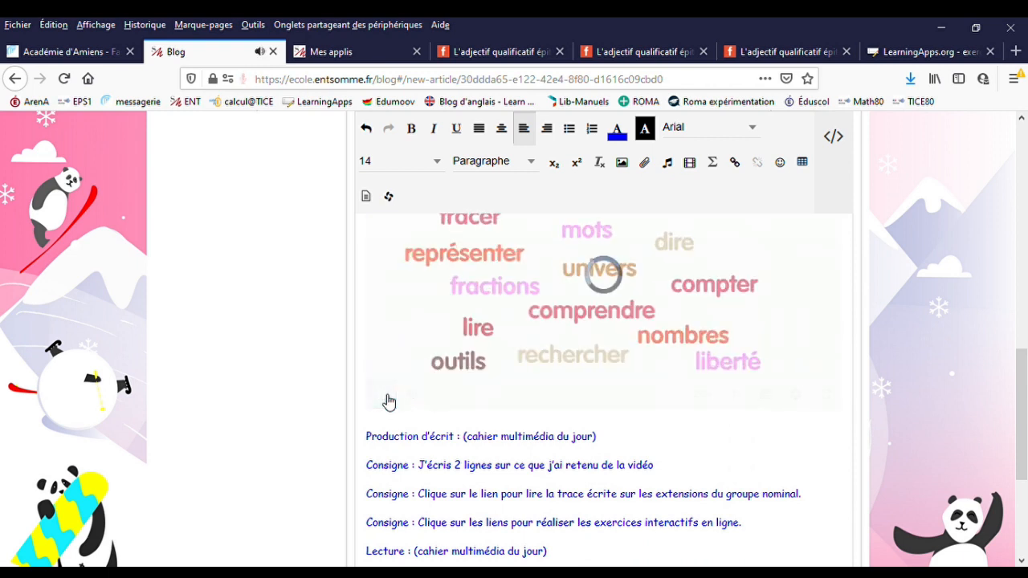
{"action": "left_click", "coordinate": [381, 394]}
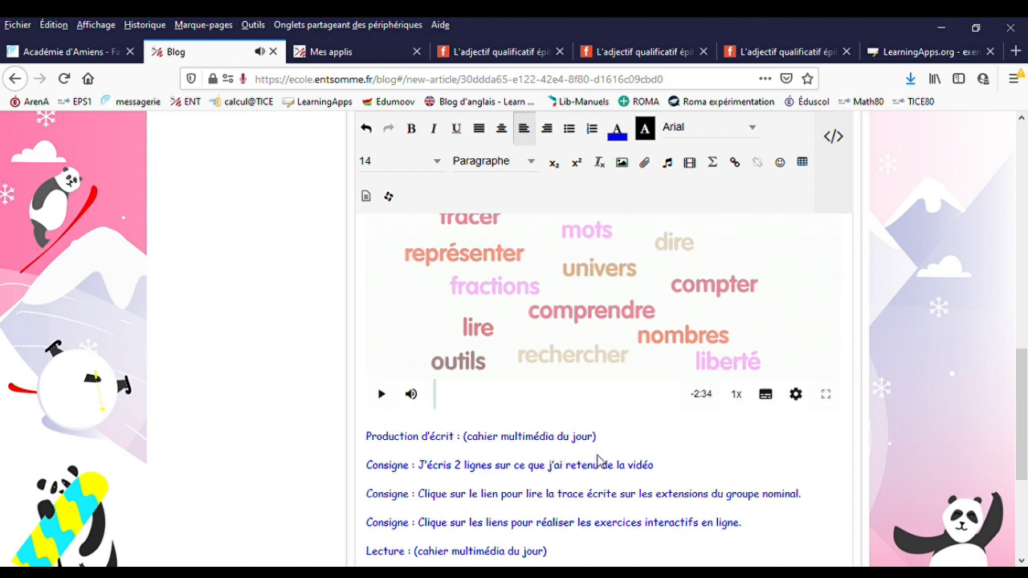
- Add an empty line below the instruction about reading the trace écrite on the extensions du groupe nominal
{"action": "scroll", "coordinate": [596, 458], "scroll_direction": "down", "scroll_amount": 2}
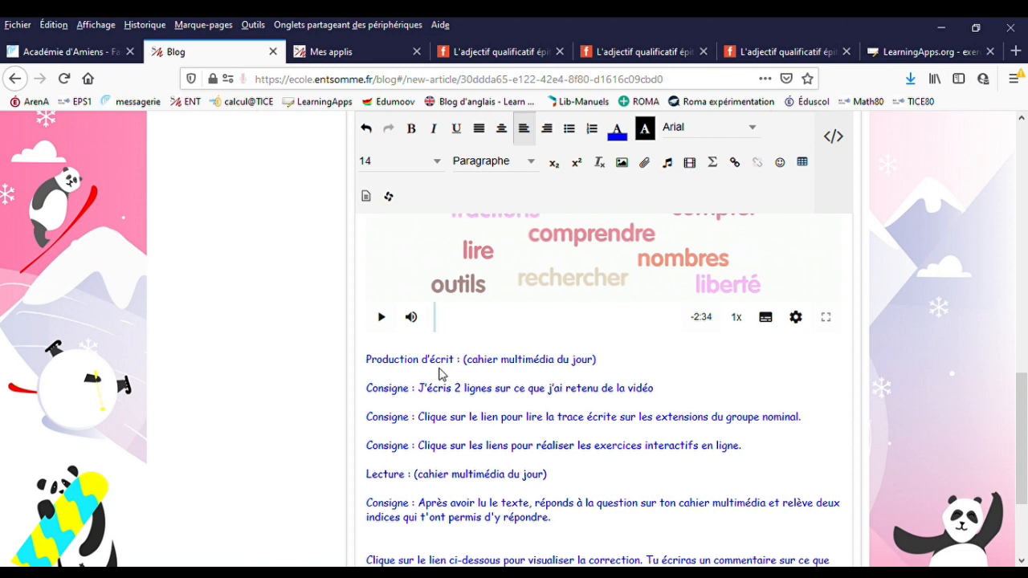
{"action": "scroll", "coordinate": [433, 378], "scroll_direction": "down", "scroll_amount": 2}
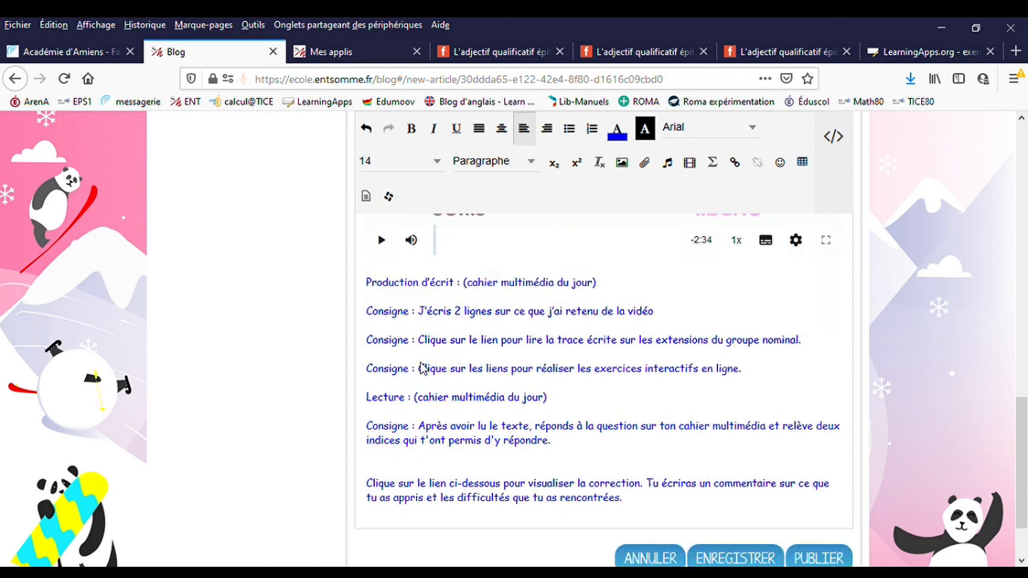
{"action": "left_click", "coordinate": [401, 355]}
{"action": "key", "text": "Return"}
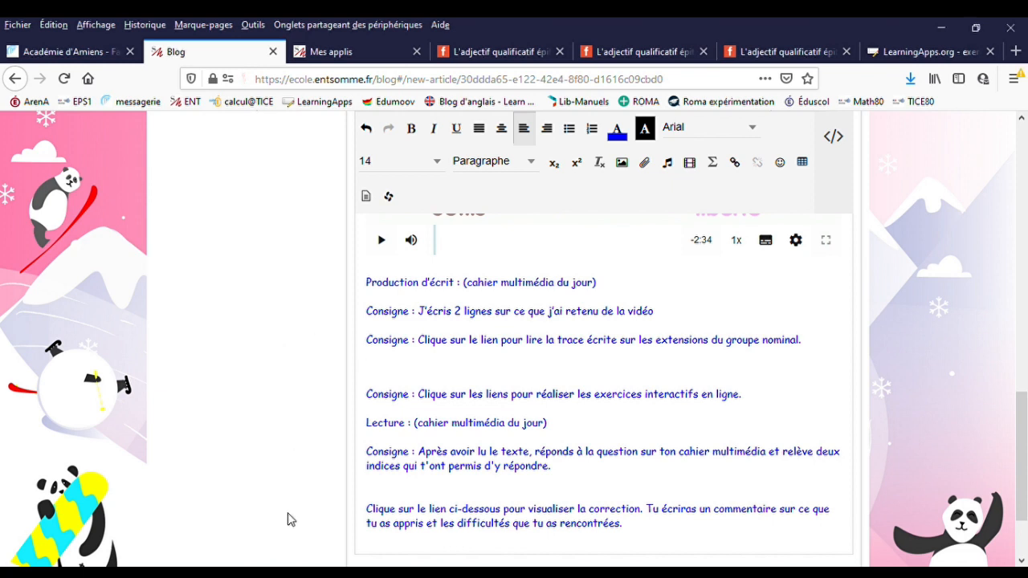
- Switch to Mes applis and open the Espace documentaire application
{"action": "left_click", "coordinate": [373, 52]}
{"action": "scroll", "coordinate": [666, 321], "scroll_direction": "down", "scroll_amount": 2}
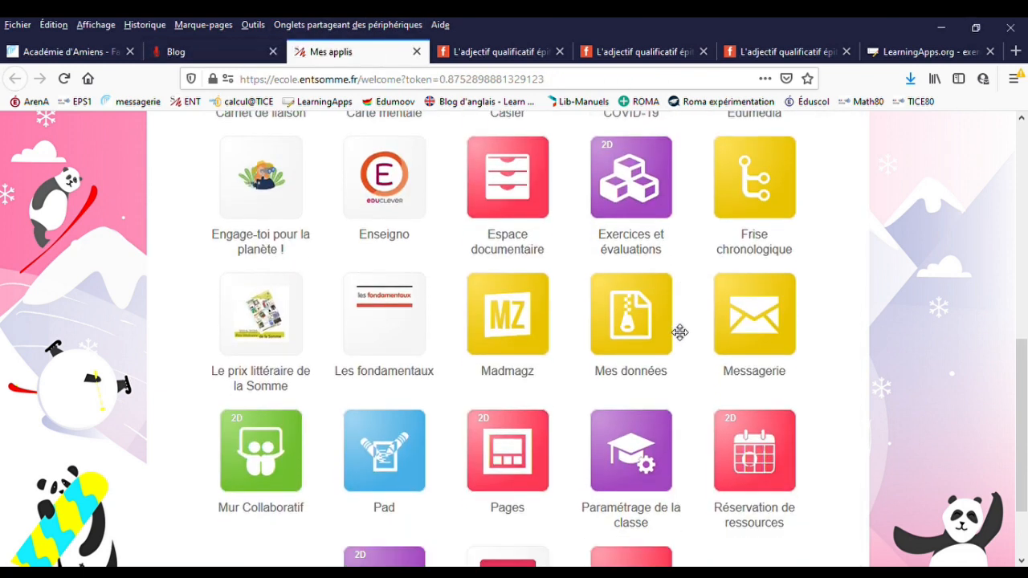
{"action": "scroll", "coordinate": [679, 334], "scroll_direction": "down", "scroll_amount": 2}
{"action": "scroll", "coordinate": [675, 331], "scroll_direction": "up", "scroll_amount": 4}
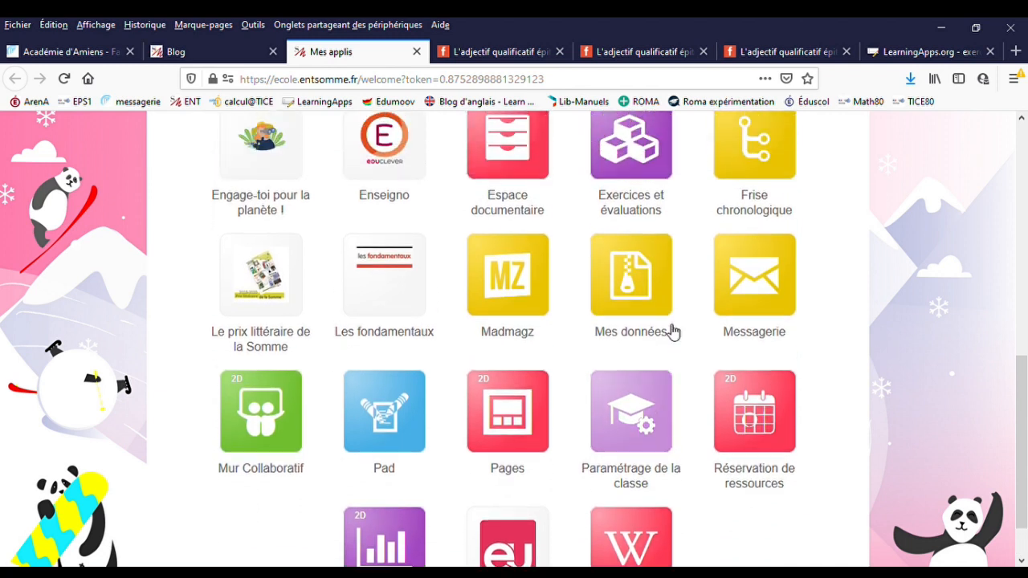
{"action": "left_click", "coordinate": [512, 239]}
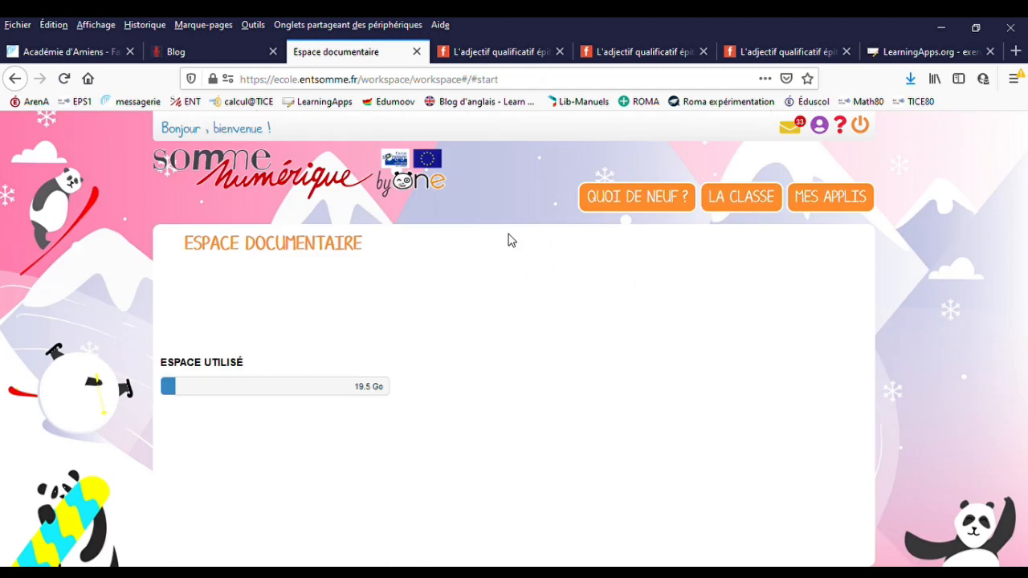
- Open the CM2 folder in Documents partagés and its subfolder containing the Géographie folder and the lesson PDFs
{"action": "scroll", "coordinate": [498, 337], "scroll_direction": "down", "scroll_amount": 2}
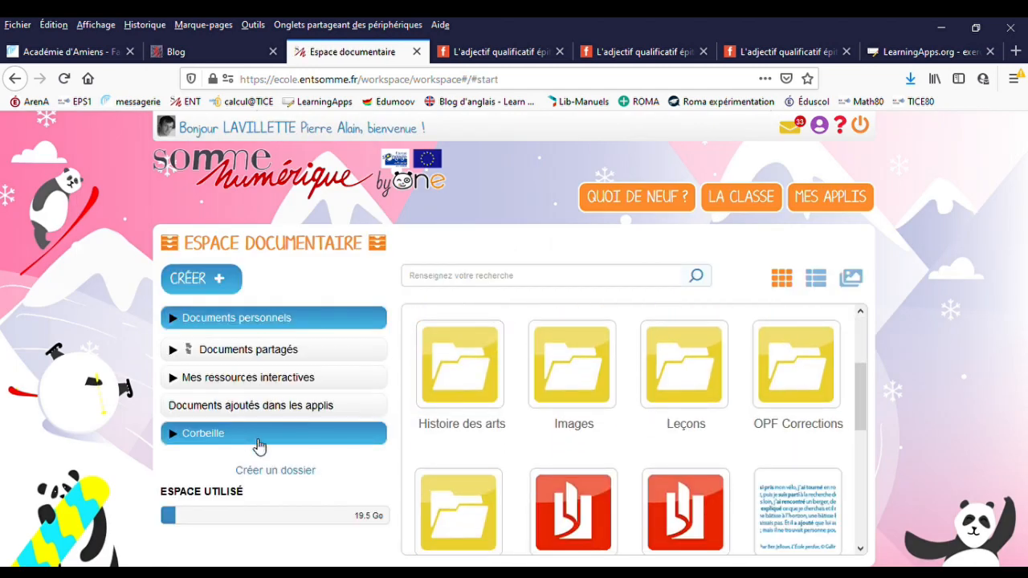
{"action": "left_click", "coordinate": [228, 354]}
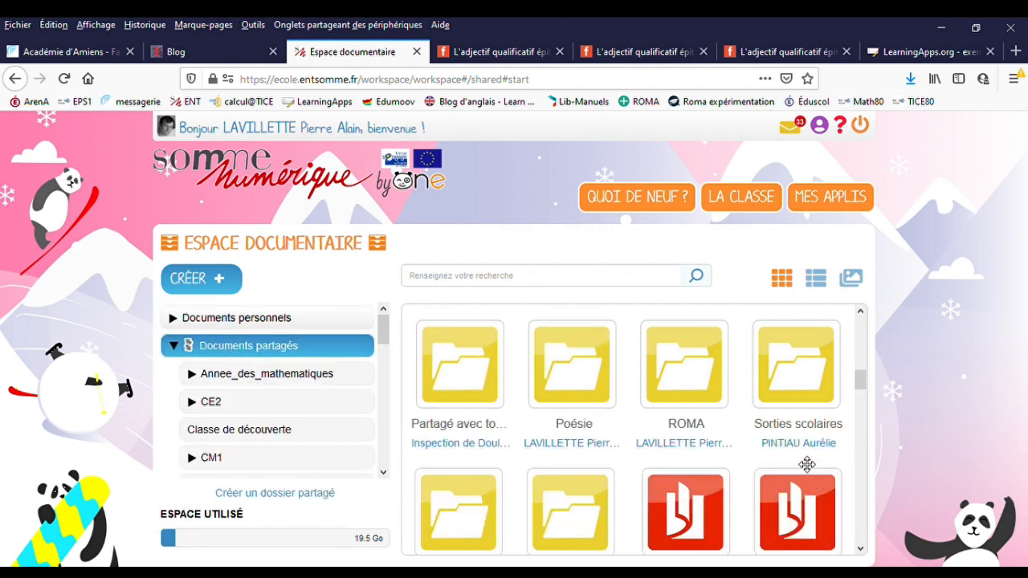
{"action": "scroll", "coordinate": [795, 462], "scroll_direction": "down", "scroll_amount": 2}
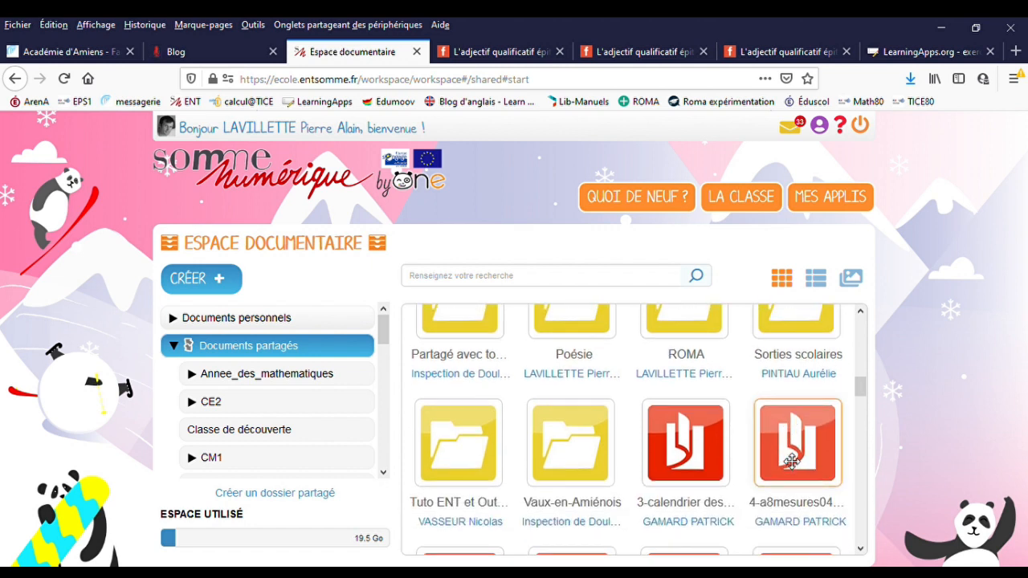
{"action": "scroll", "coordinate": [791, 461], "scroll_direction": "up", "scroll_amount": 2}
{"action": "scroll", "coordinate": [788, 462], "scroll_direction": "down", "scroll_amount": 6}
{"action": "scroll", "coordinate": [788, 462], "scroll_direction": "up", "scroll_amount": 3}
{"action": "scroll", "coordinate": [789, 461], "scroll_direction": "up", "scroll_amount": 12}
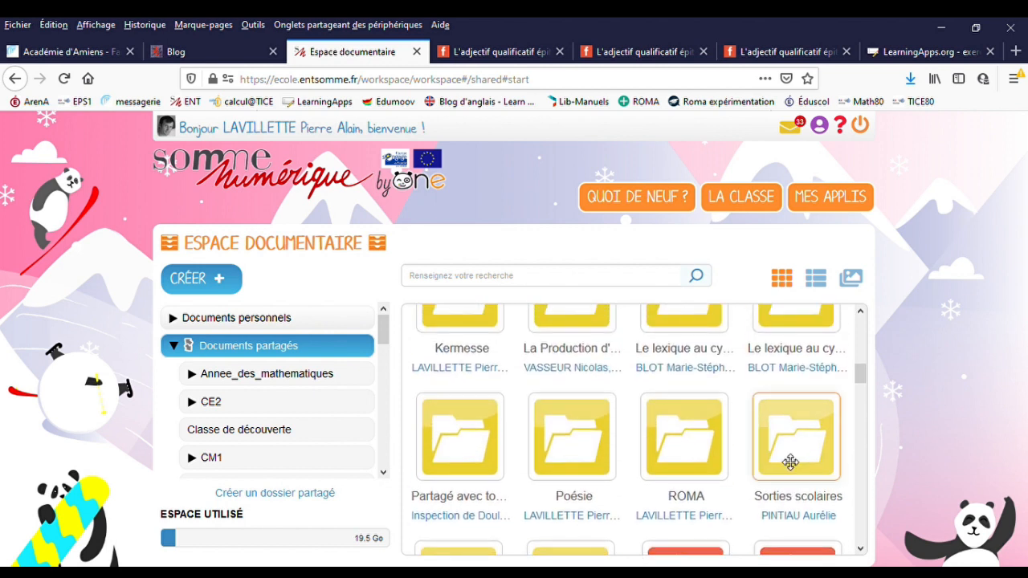
{"action": "scroll", "coordinate": [775, 450], "scroll_direction": "up", "scroll_amount": 3}
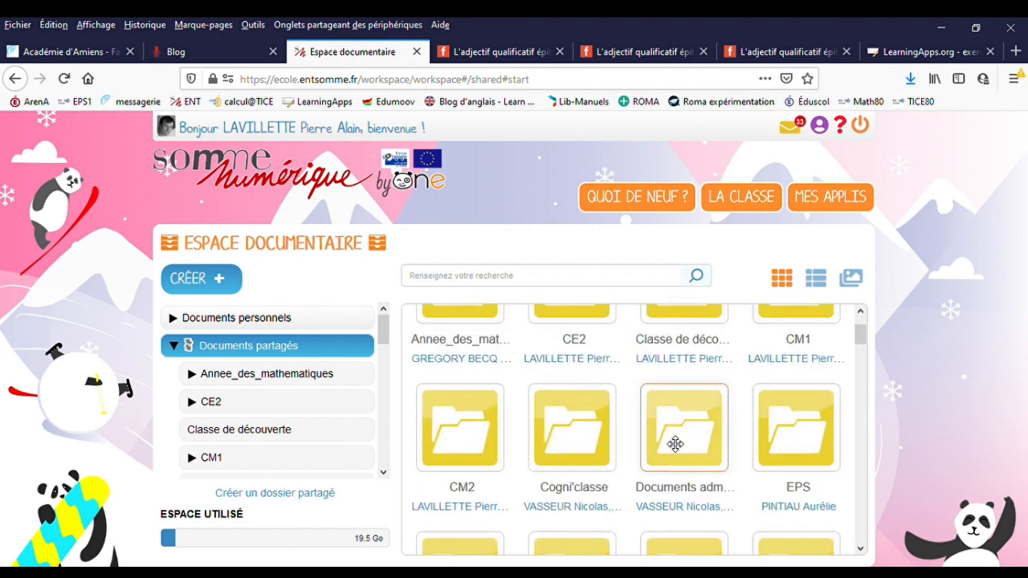
{"action": "double_click", "coordinate": [453, 446]}
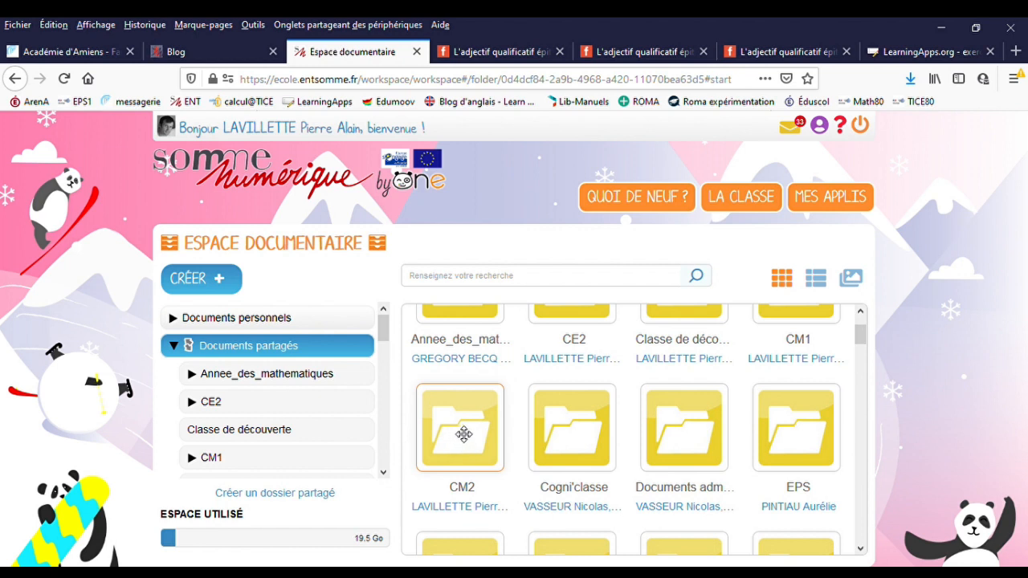
{"action": "double_click", "coordinate": [760, 375]}
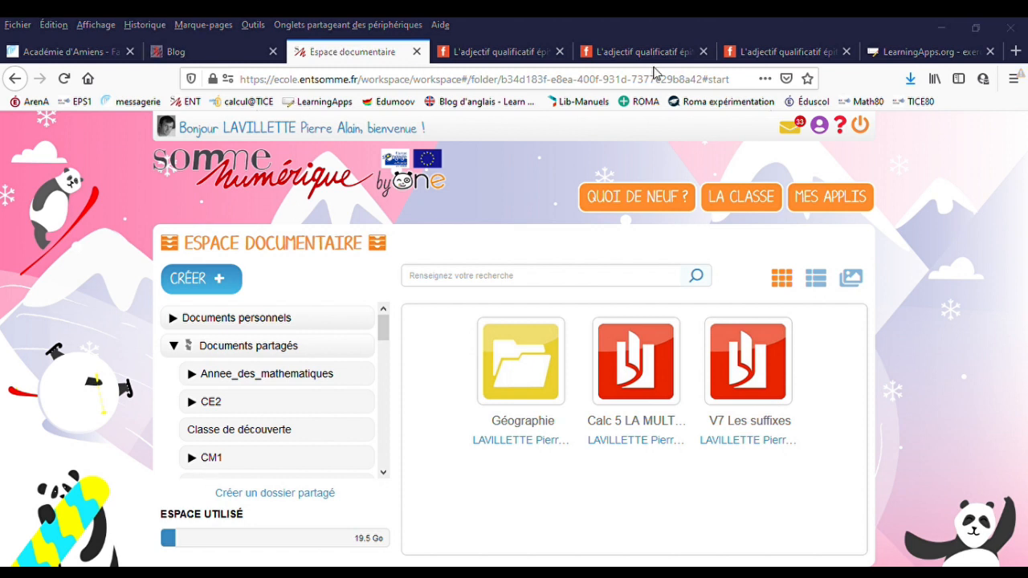
- Import the PDF "G10 les extensions du groupe nominal" from the computer into the open shared folder
{"action": "left_click", "coordinate": [947, 250]}
{"action": "left_click", "coordinate": [200, 279]}
{"action": "left_click", "coordinate": [359, 241]}
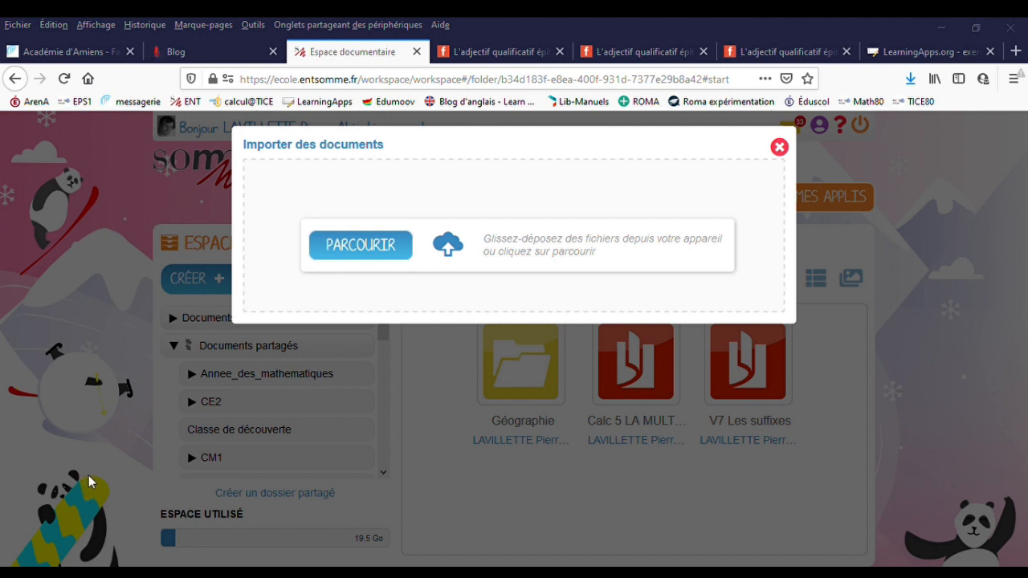
{"action": "left_click_drag", "start_coordinate": [89, 479], "coordinate": [643, 269]}
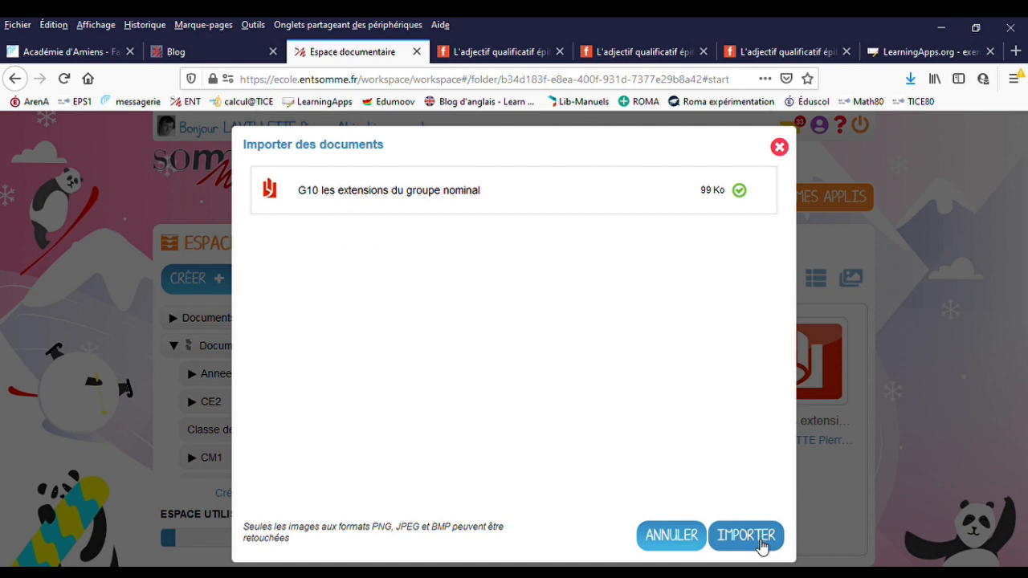
{"action": "left_click", "coordinate": [759, 544]}
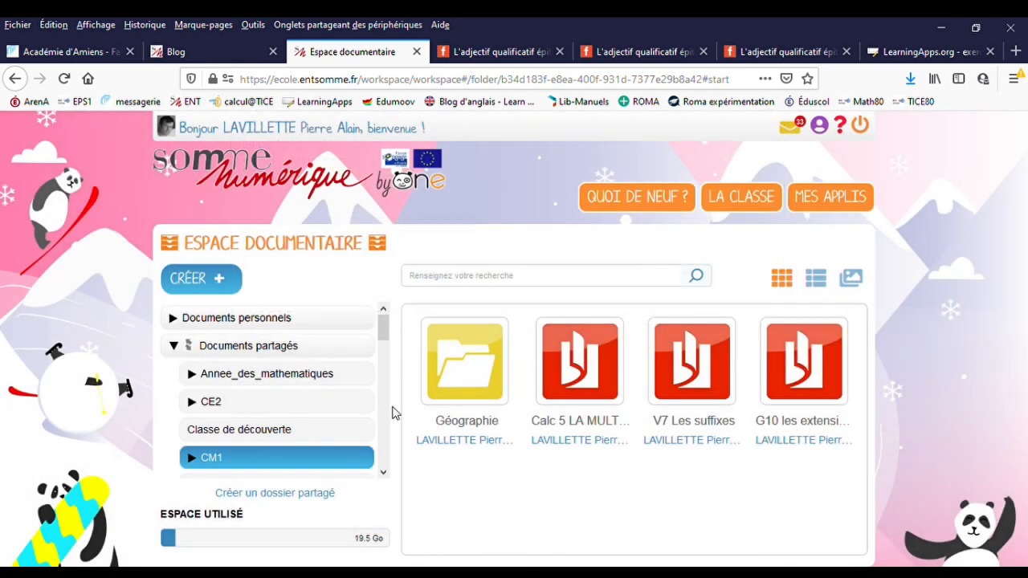
- Return to the blog post and write "G10 les extensions du groupe nominal" on the empty line below the trace écrite instruction
{"action": "left_click", "coordinate": [185, 51]}
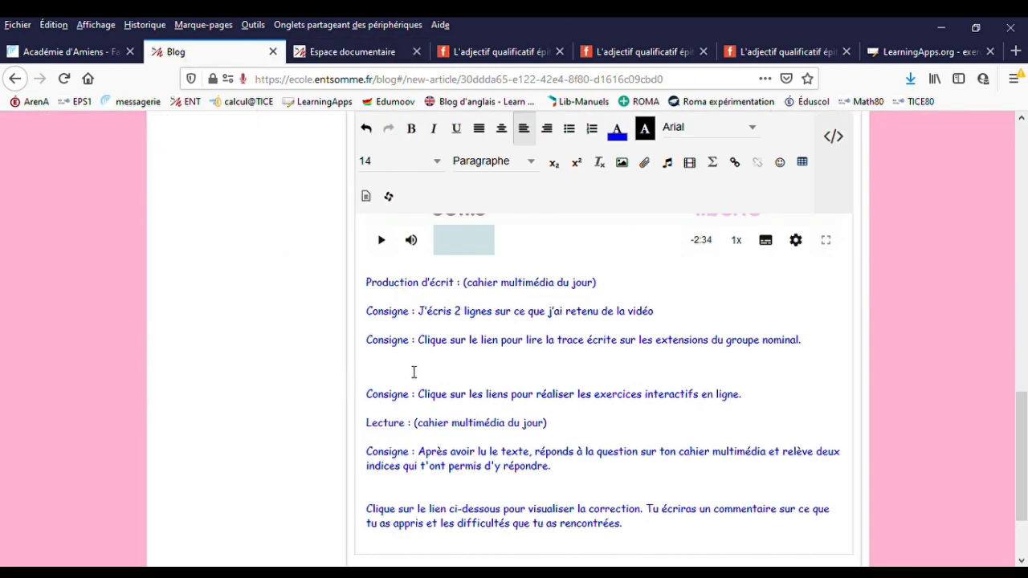
{"action": "type", "text": "G10 les extensions "}
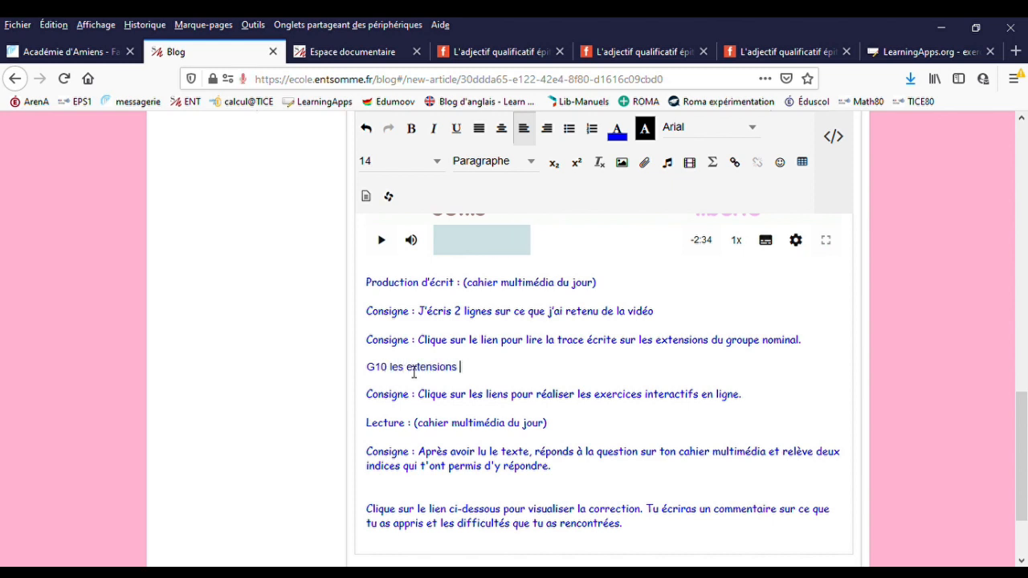
{"action": "type", "text": "du groupe n"}
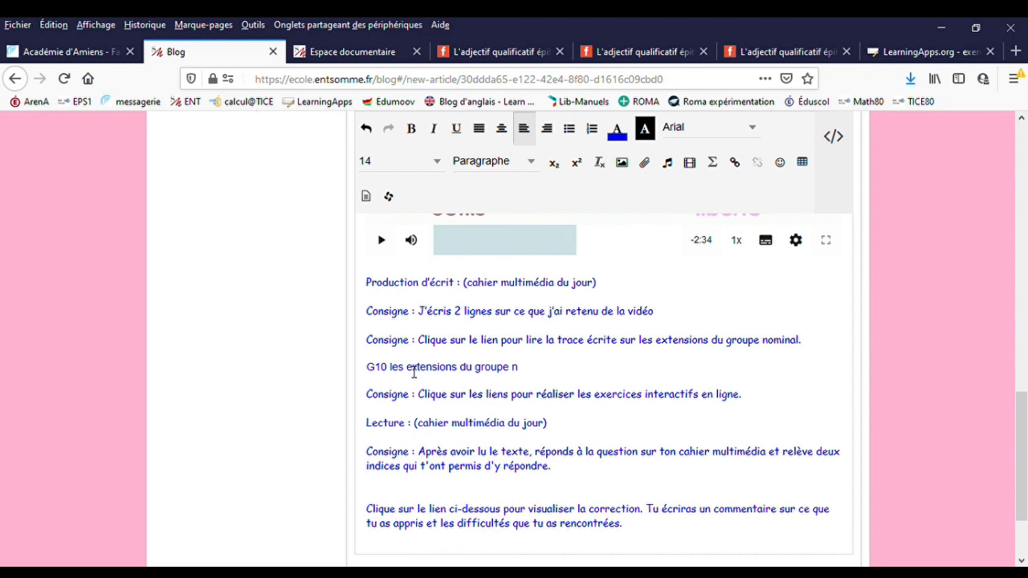
{"action": "type", "text": "omina"}
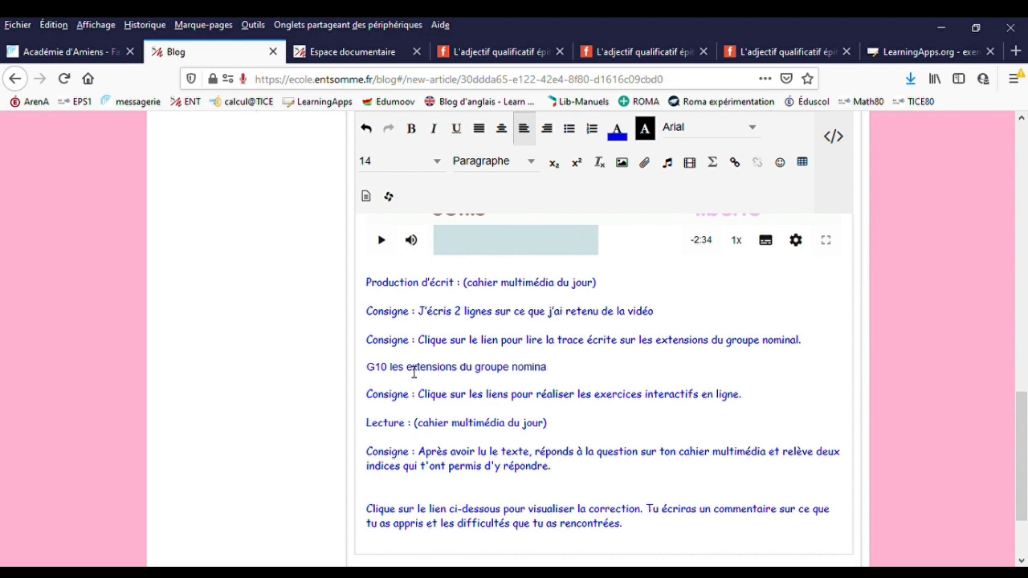
{"action": "type", "text": "l."}
- Complete the line "G10 les extensions du groupe nominal." and link it to the matching PDF found by searching "g10" in Espace documentaire
{"action": "left_click_drag", "start_coordinate": [569, 377], "coordinate": [368, 375]}
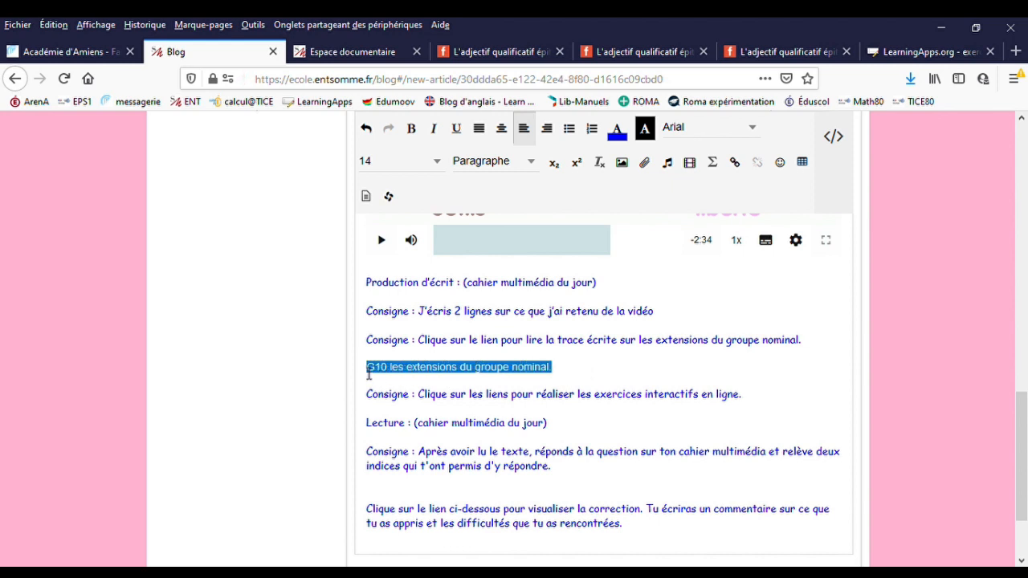
{"action": "left_click", "coordinate": [739, 164]}
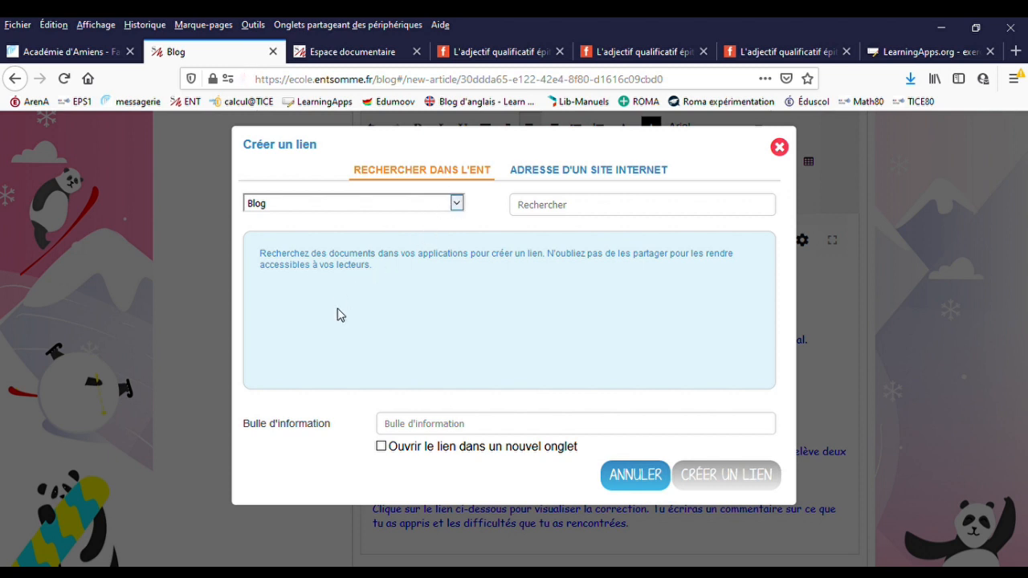
{"action": "left_click", "coordinate": [311, 371]}
{"action": "left_click", "coordinate": [553, 213]}
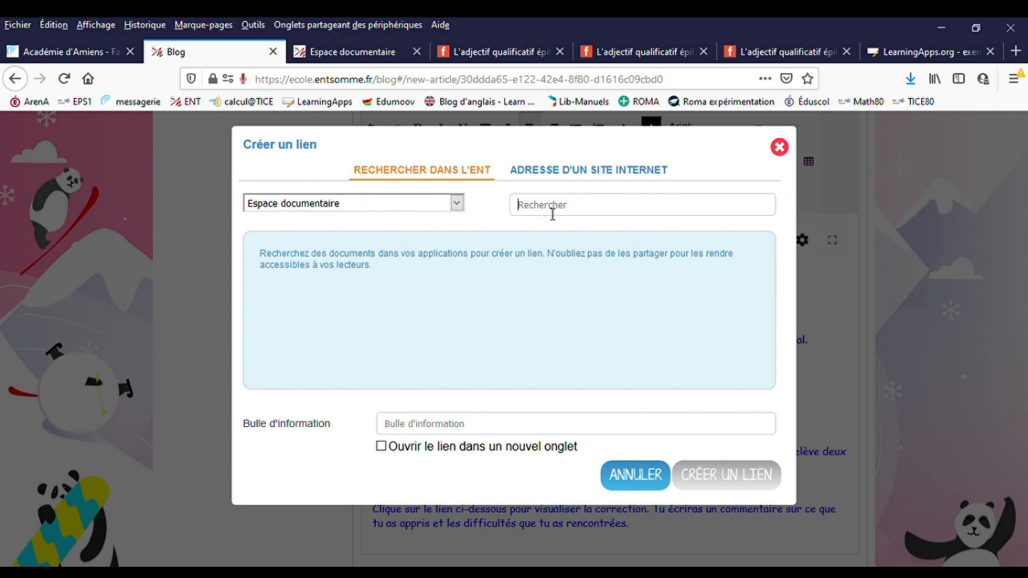
{"action": "type", "text": "g10"}
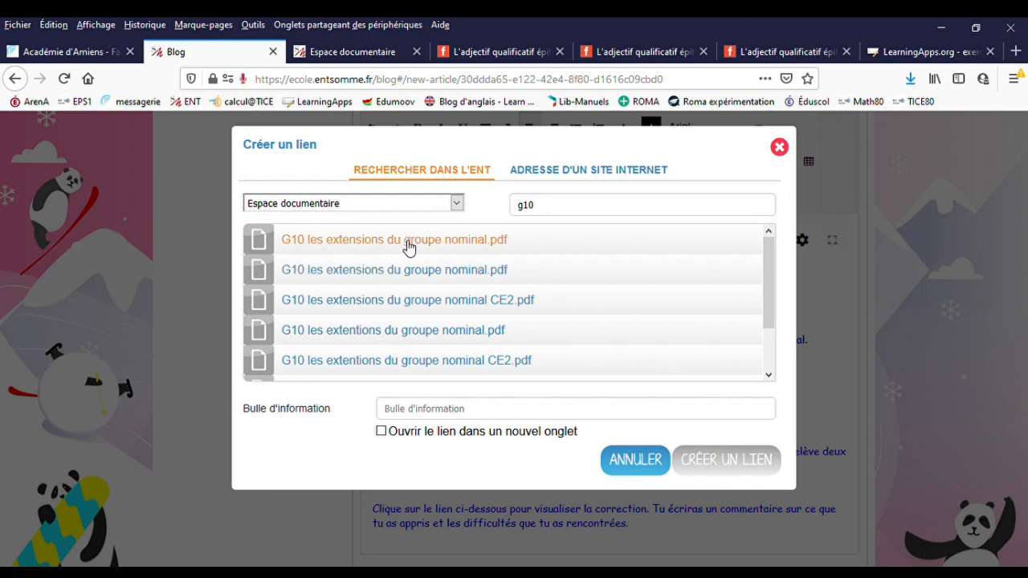
{"action": "left_click", "coordinate": [407, 247]}
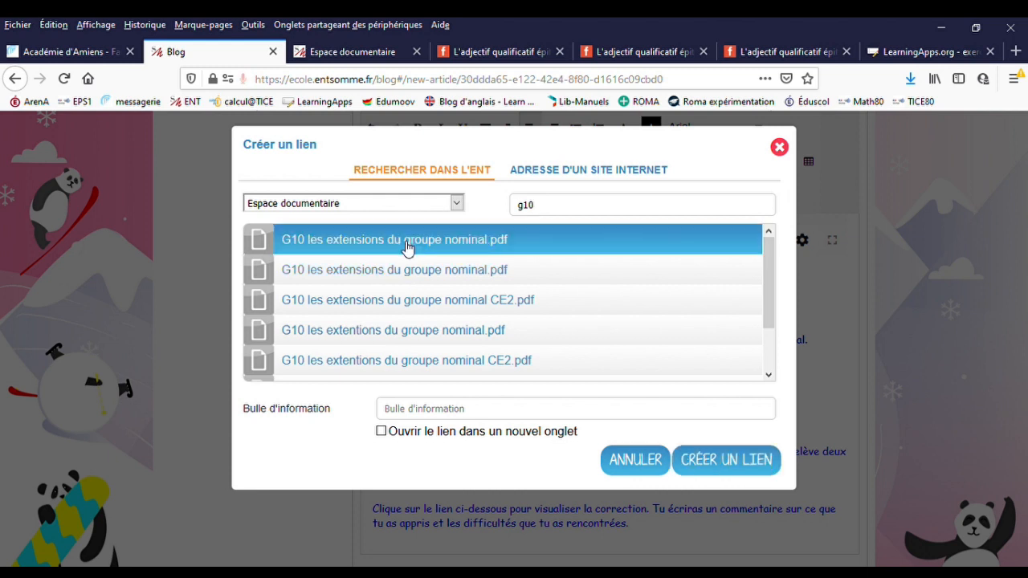
{"action": "left_click", "coordinate": [699, 465]}
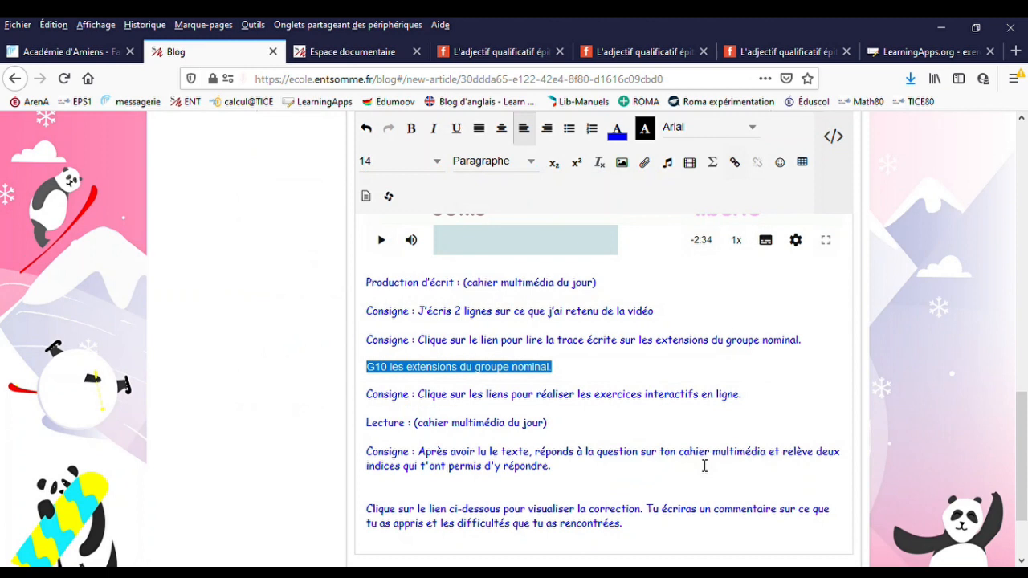
{"action": "left_click", "coordinate": [590, 372]}
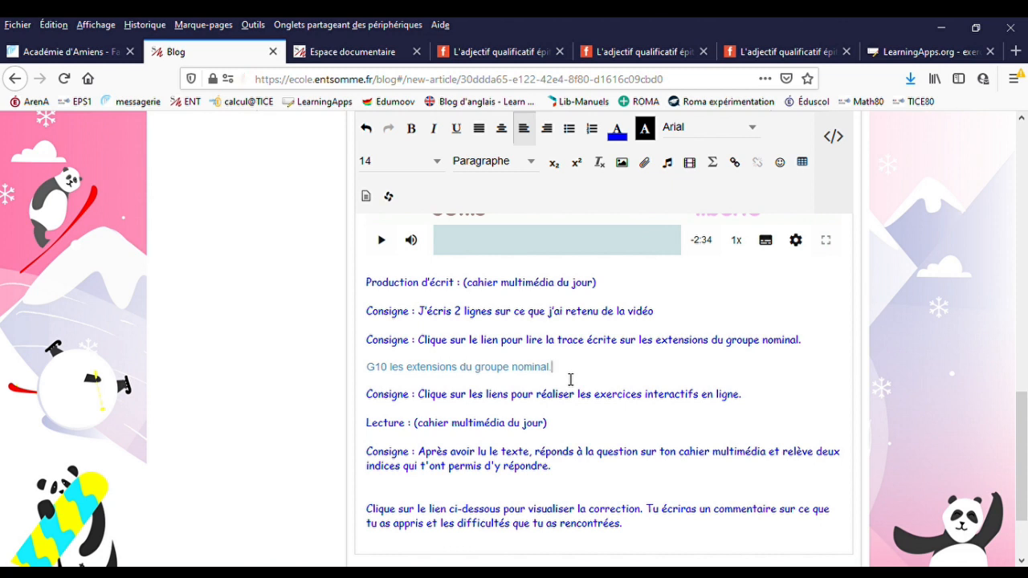
{"action": "left_click", "coordinate": [470, 376]}
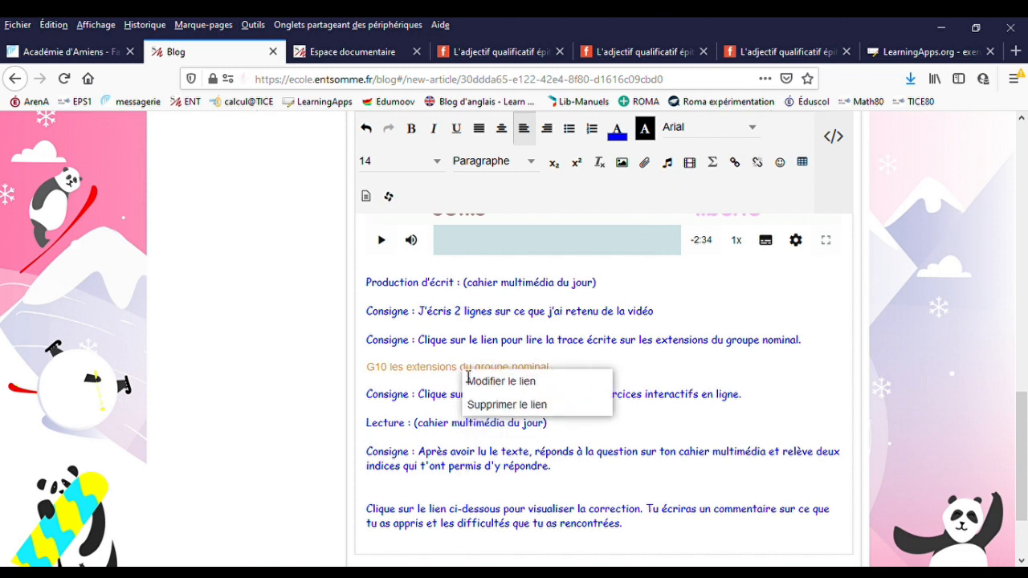
{"action": "left_click", "coordinate": [665, 382]}
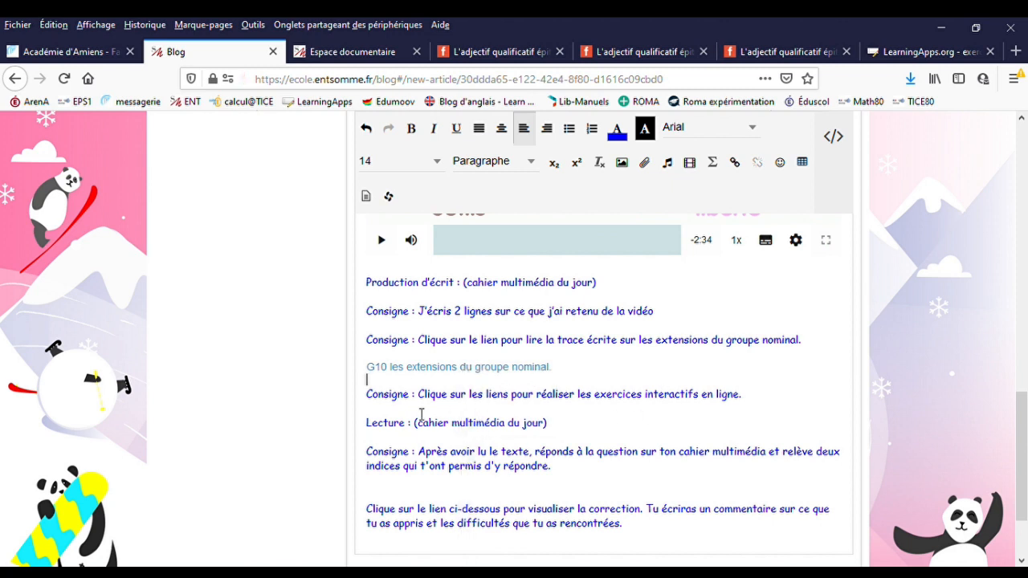
- Write the lines "Exercice 1" and "Exercice 2" below the interactive exercises instruction
{"action": "key", "text": "Return"}
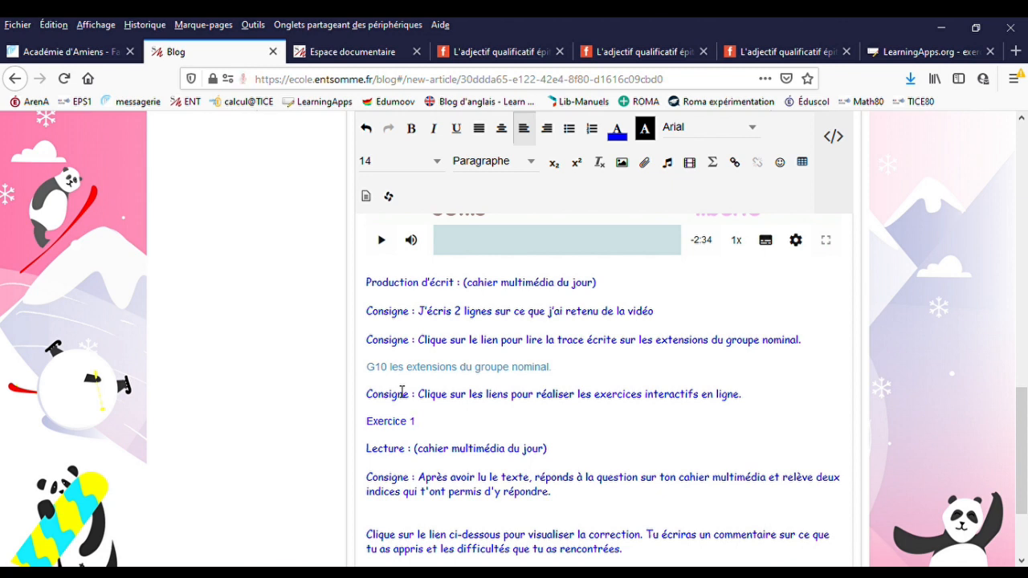
{"action": "key", "text": "Return"}
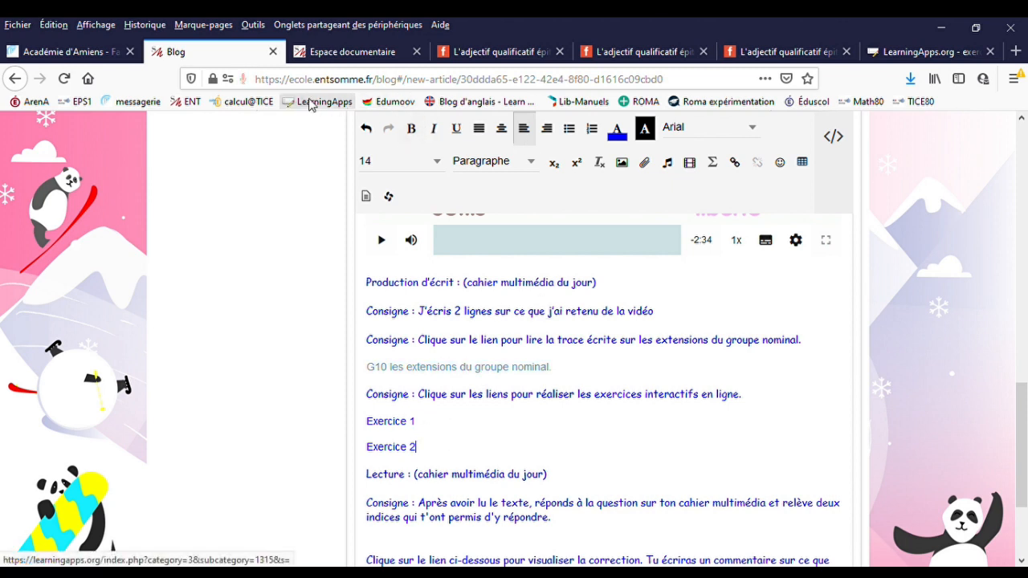
- Switch to LearningApps.org, open the exercise "Les fonctions de l'adjectif qualificatif." from the search results and copy its web address
{"action": "left_click", "coordinate": [923, 52]}
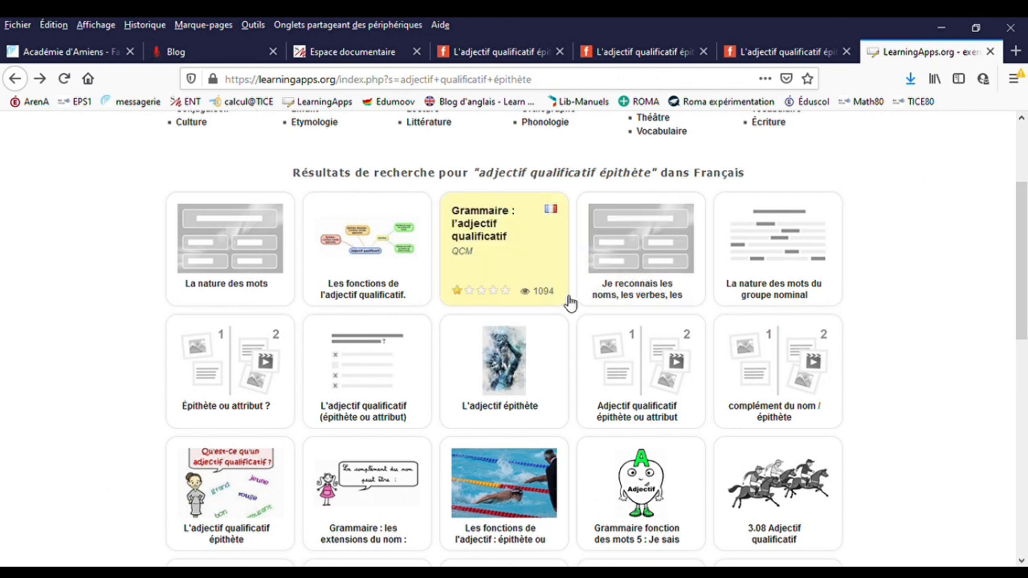
{"action": "scroll", "coordinate": [273, 204], "scroll_direction": "up", "scroll_amount": 1}
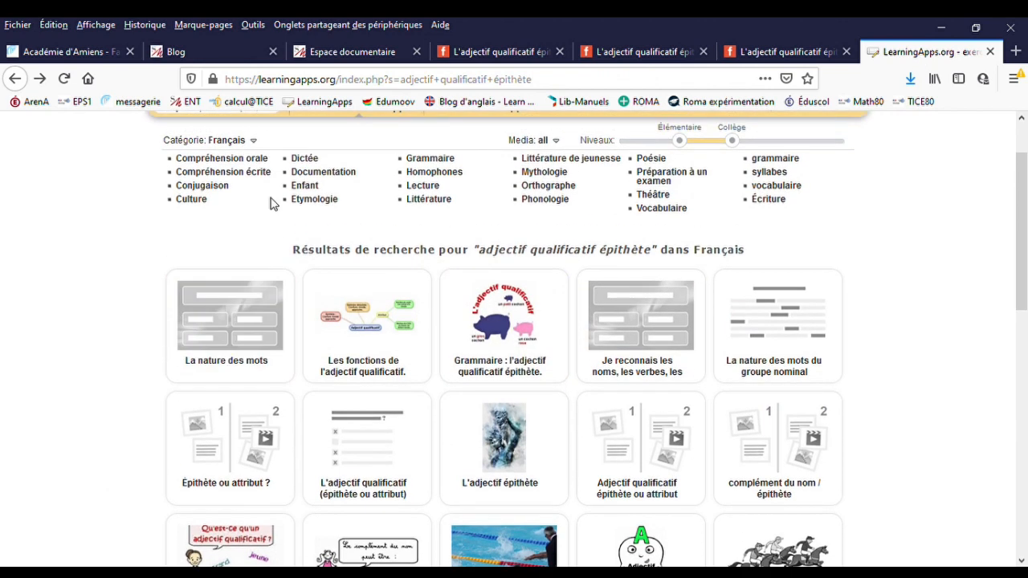
{"action": "scroll", "coordinate": [271, 204], "scroll_direction": "down", "scroll_amount": 1}
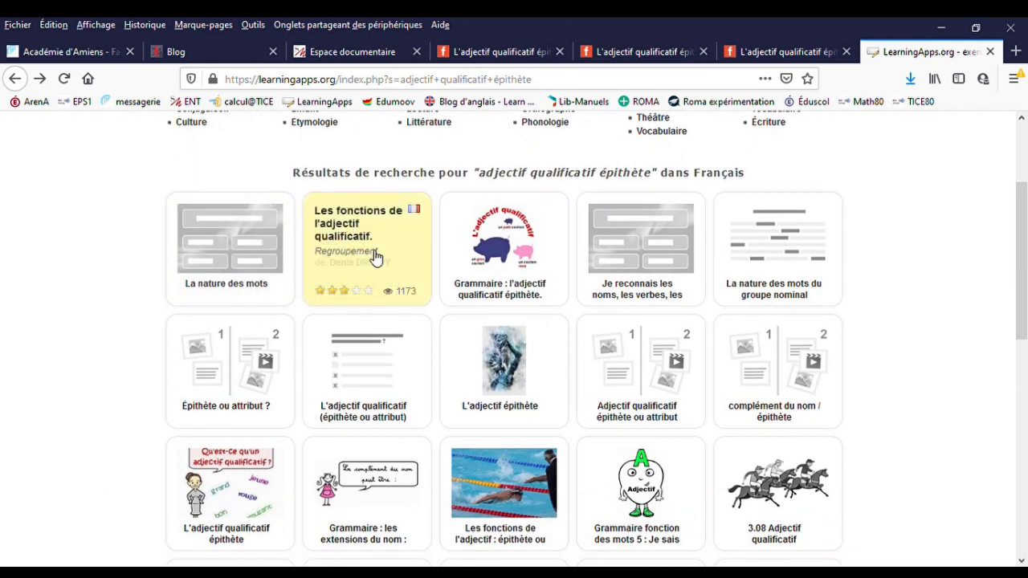
{"action": "left_click", "coordinate": [374, 255]}
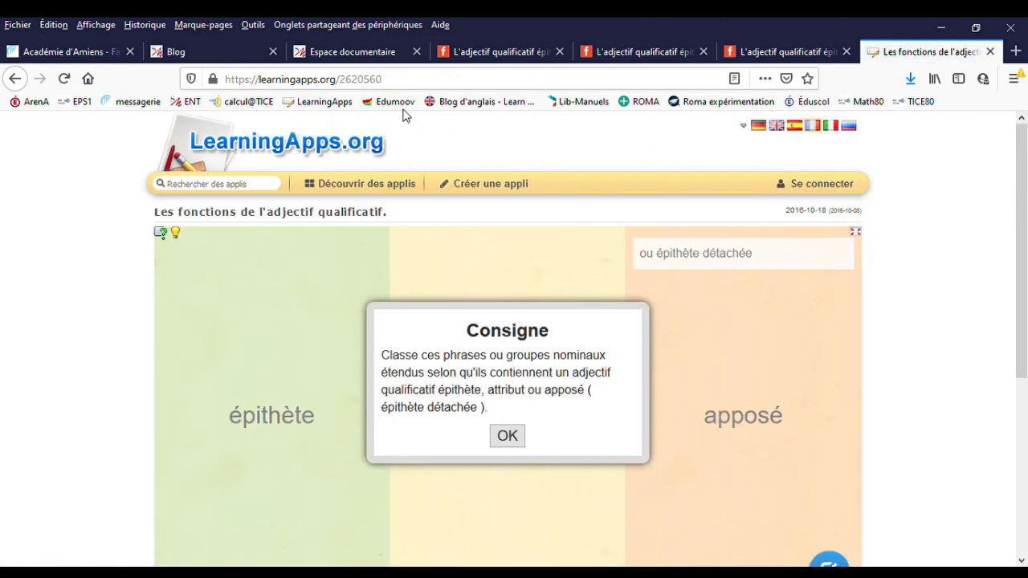
{"action": "left_click", "coordinate": [385, 81]}
{"action": "key", "text": "ctrl+c"}
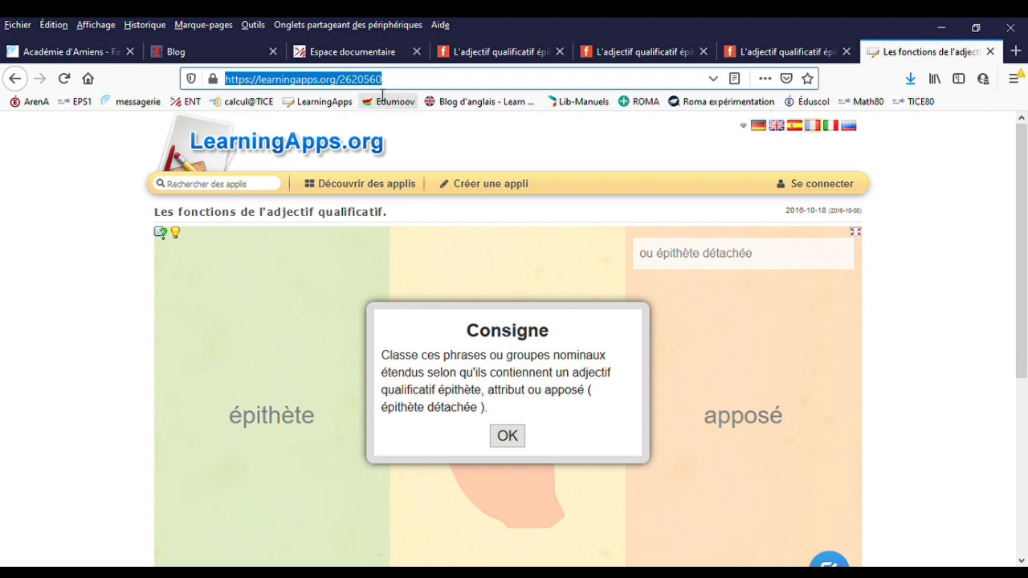
{"action": "left_click", "coordinate": [218, 54]}
{"action": "left_click_drag", "start_coordinate": [418, 426], "coordinate": [368, 427]}
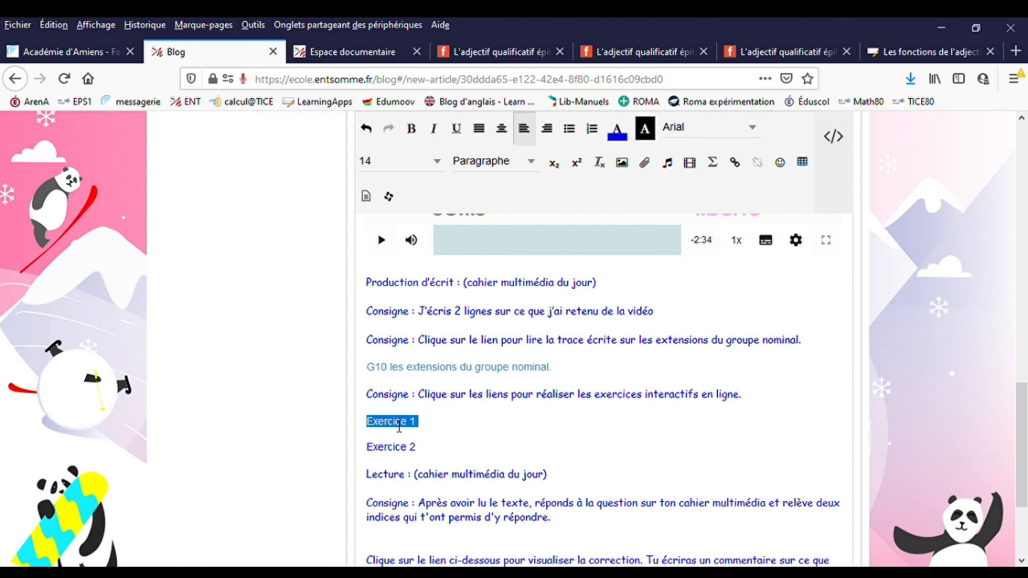
{"action": "left_click", "coordinate": [735, 163]}
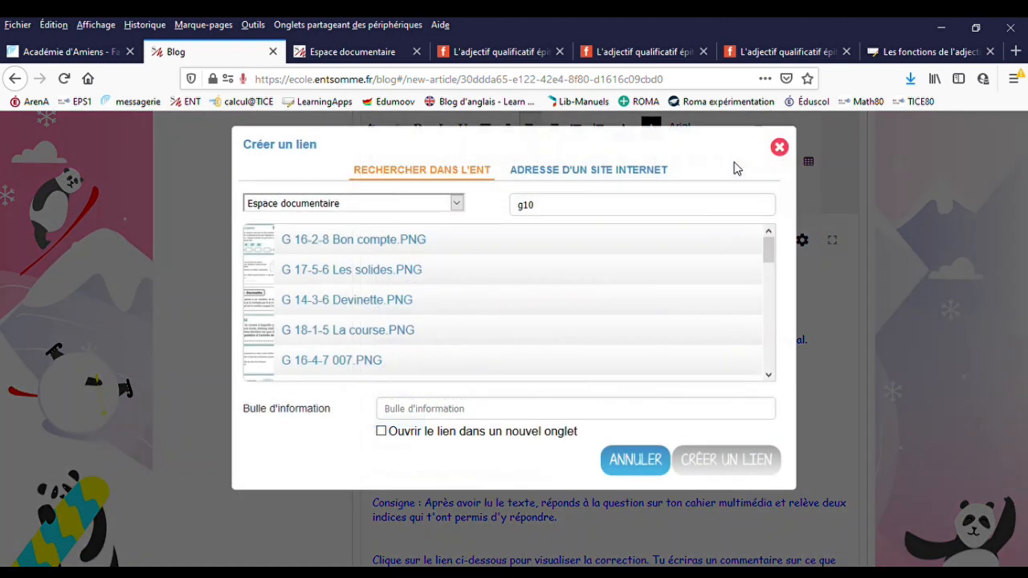
{"action": "left_click", "coordinate": [572, 174]}
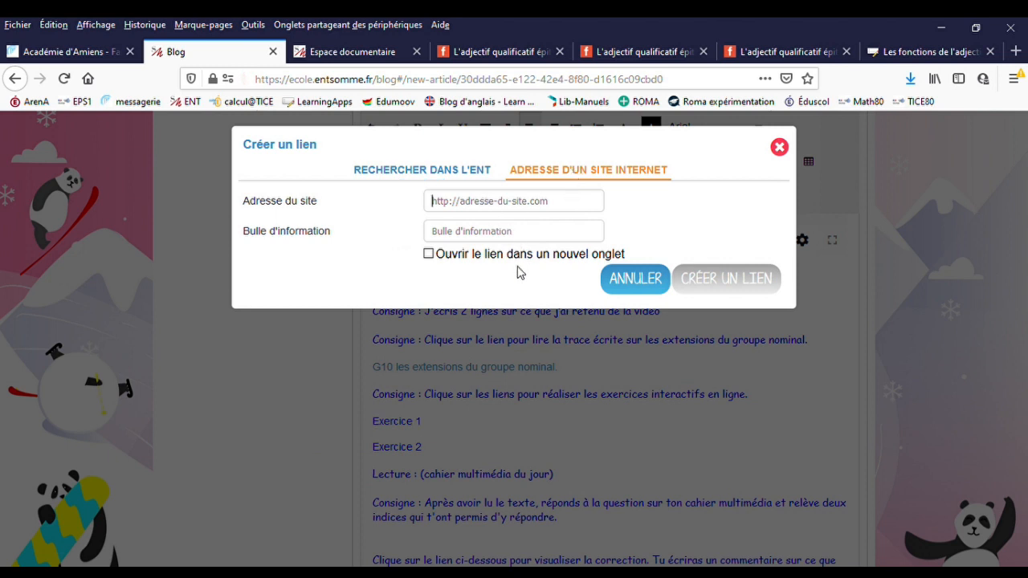
{"action": "key", "text": "ctrl+v"}
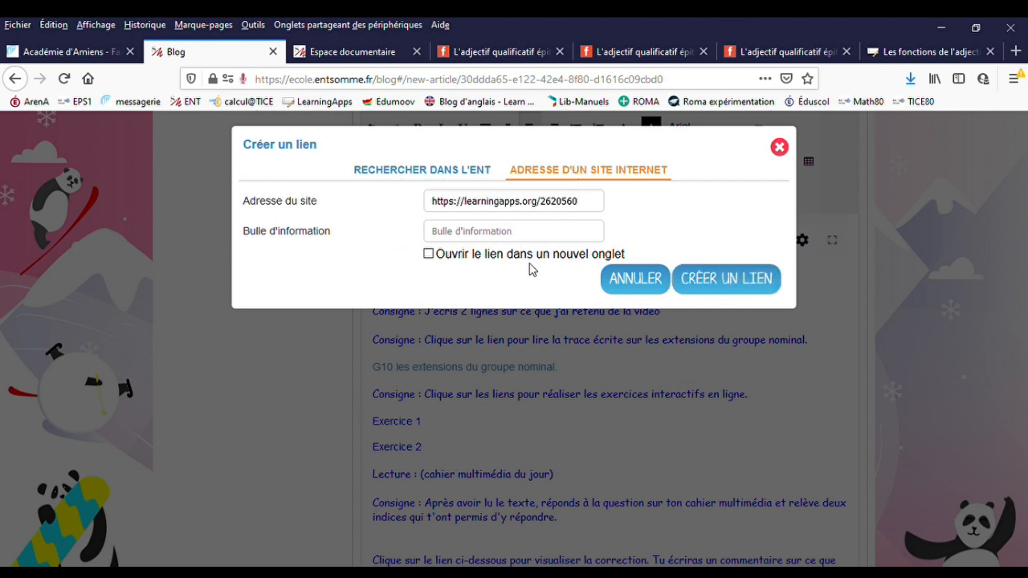
{"action": "left_click", "coordinate": [738, 286]}
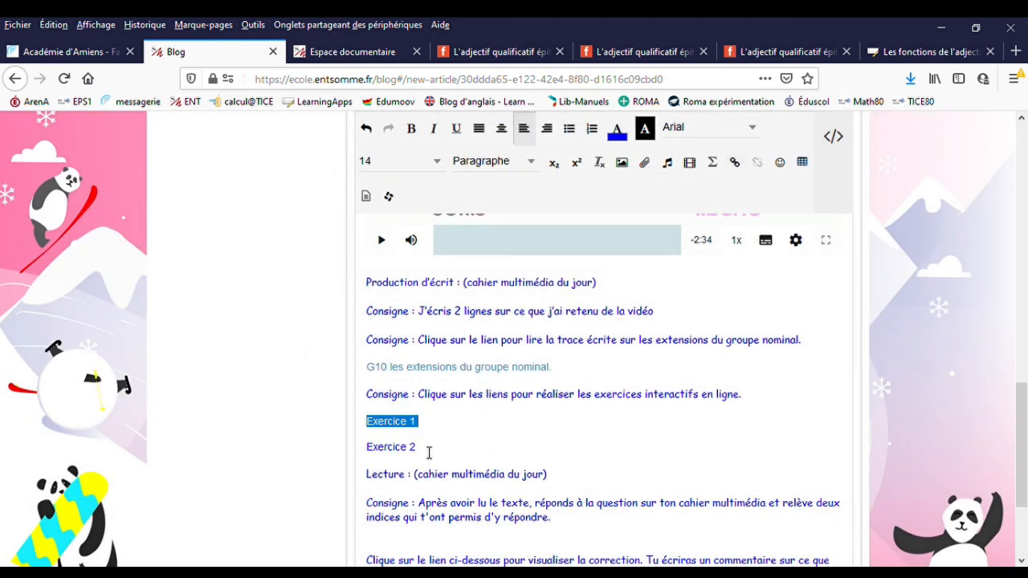
- Select "Exercice 2" in the post, then open the LearningApps.org exercise "L'adjectif épithète" and copy its web address
{"action": "left_click", "coordinate": [429, 452]}
{"action": "triple_click", "coordinate": [375, 454]}
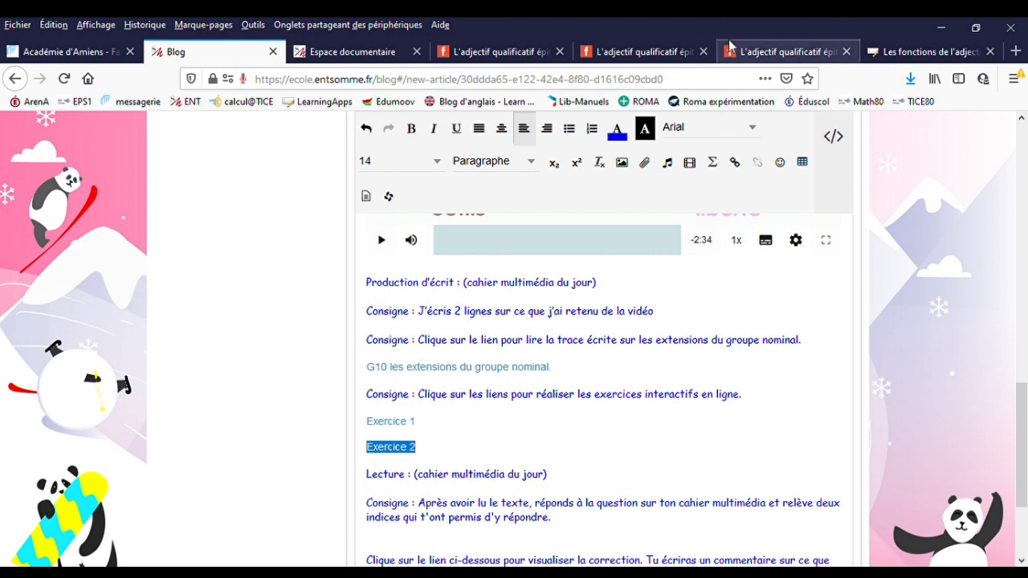
{"action": "left_click", "coordinate": [915, 51]}
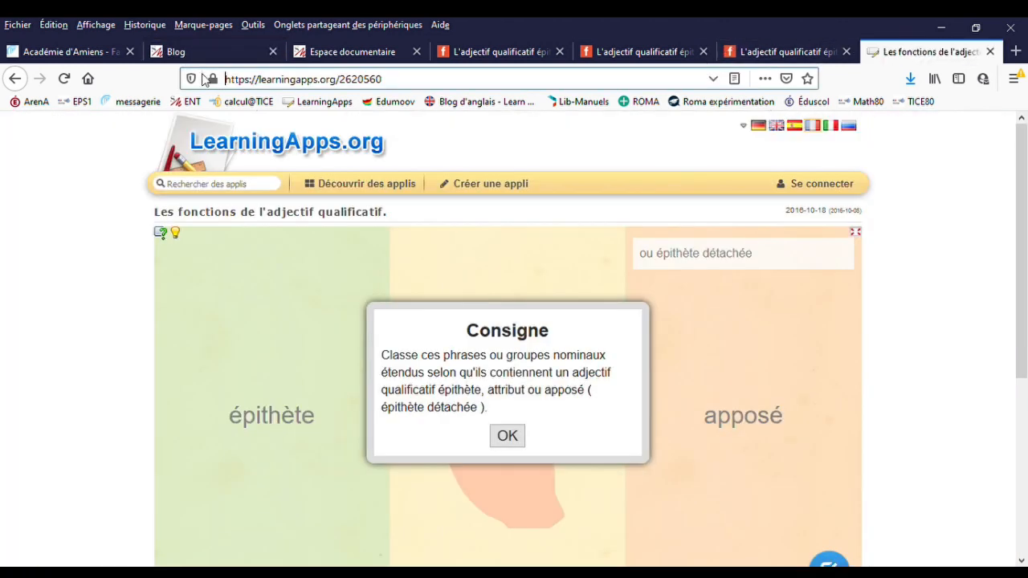
{"action": "left_click", "coordinate": [16, 78]}
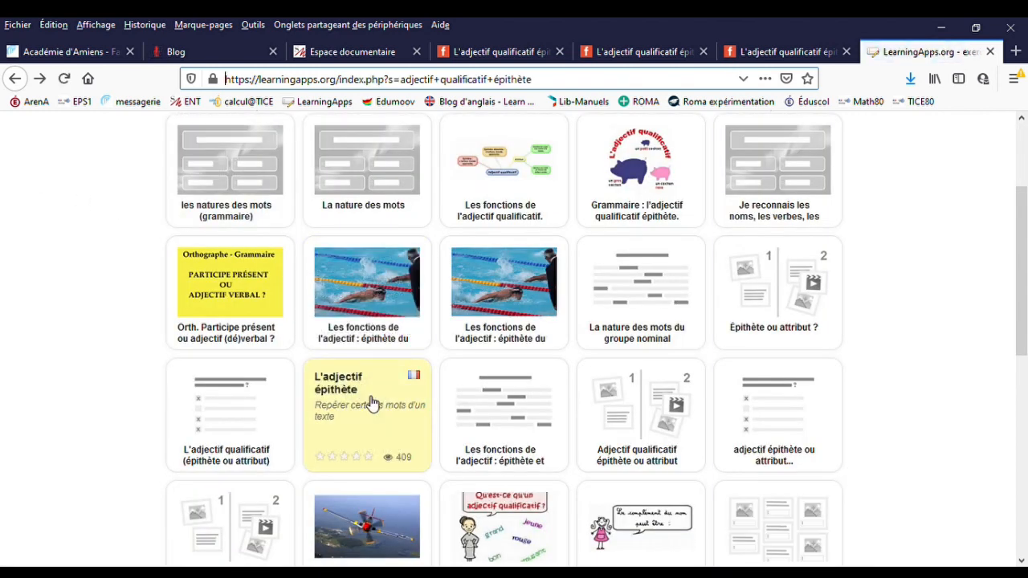
{"action": "left_click", "coordinate": [363, 411]}
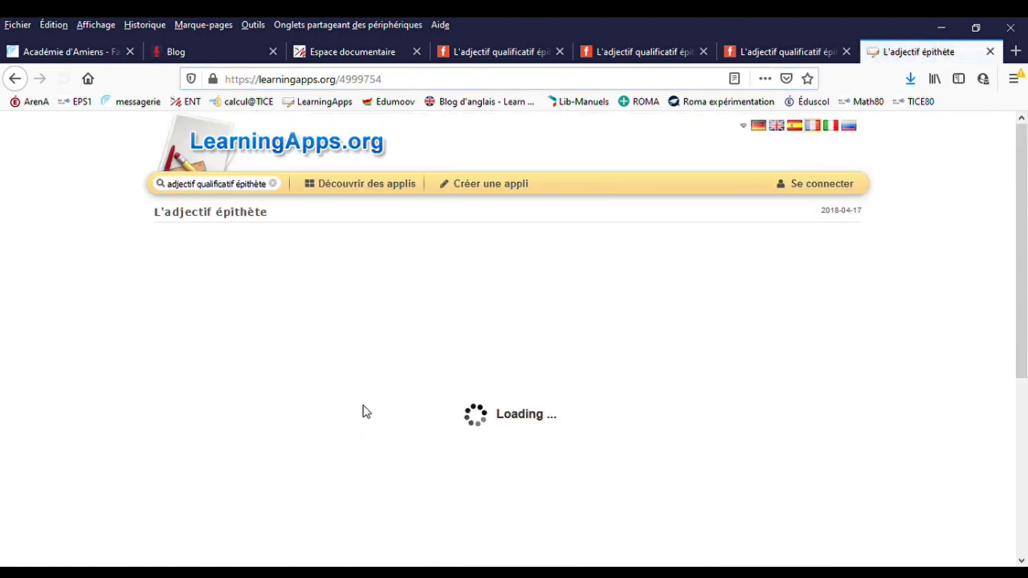
{"action": "left_click", "coordinate": [322, 79]}
{"action": "key", "text": "ctrl+c"}
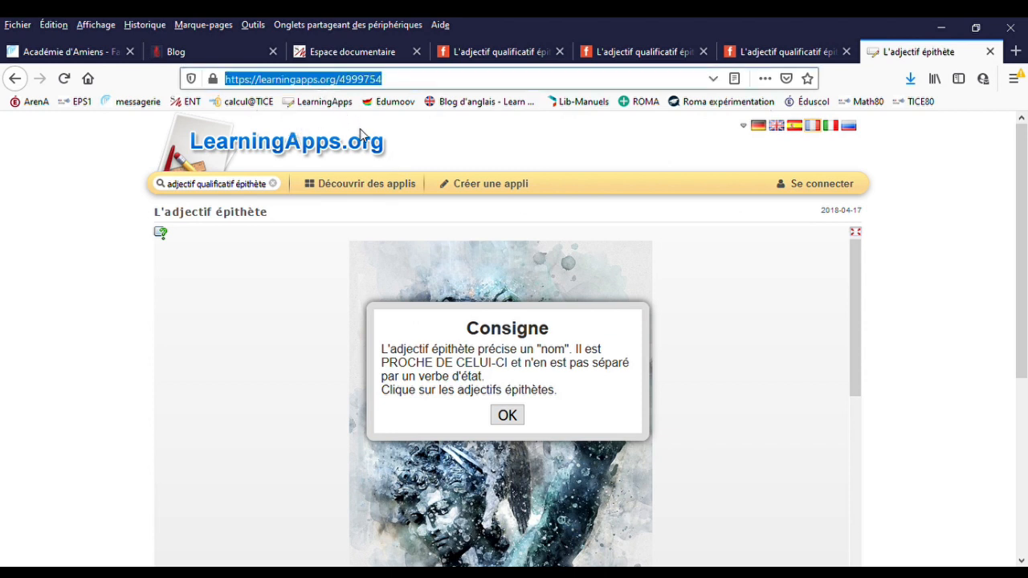
{"action": "left_click", "coordinate": [205, 56]}
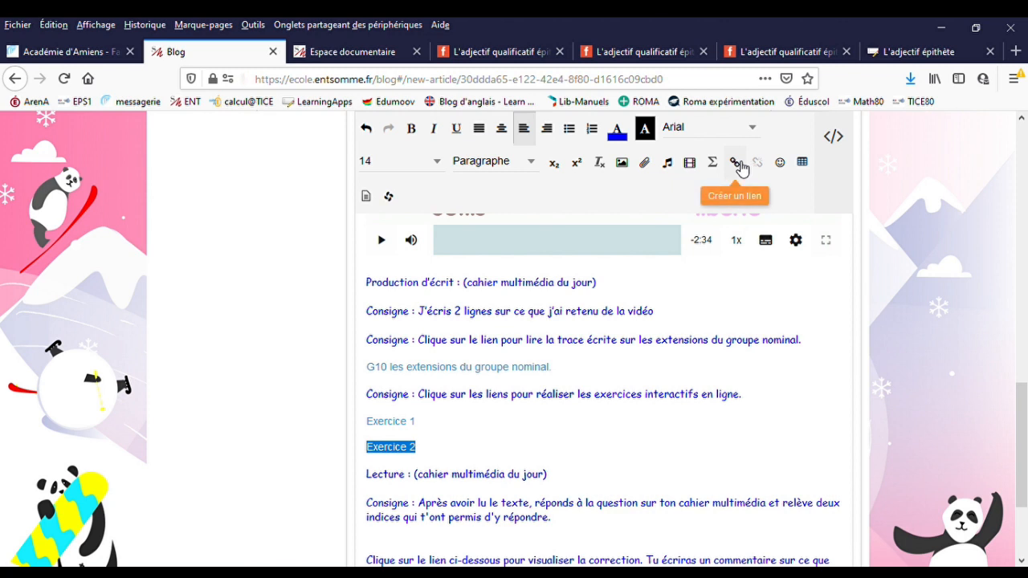
{"action": "left_click", "coordinate": [737, 164]}
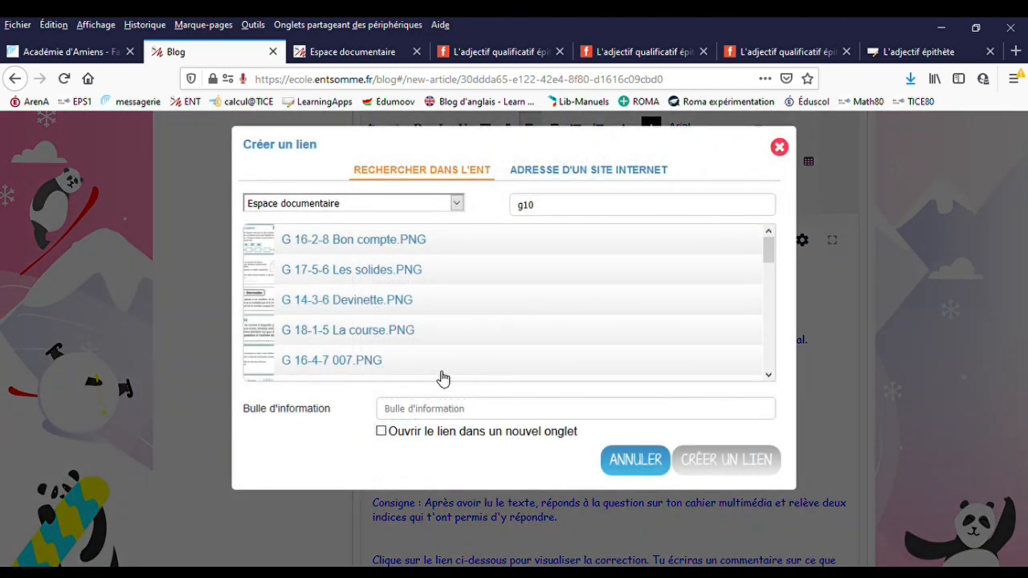
{"action": "left_click", "coordinate": [584, 169]}
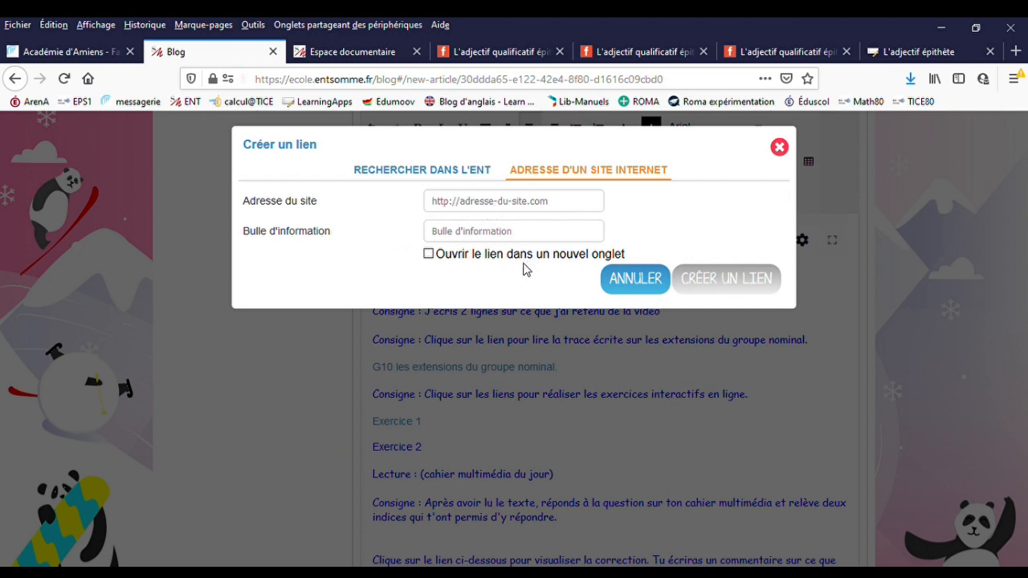
{"action": "key", "text": "ctrl+v"}
{"action": "left_click", "coordinate": [727, 281]}
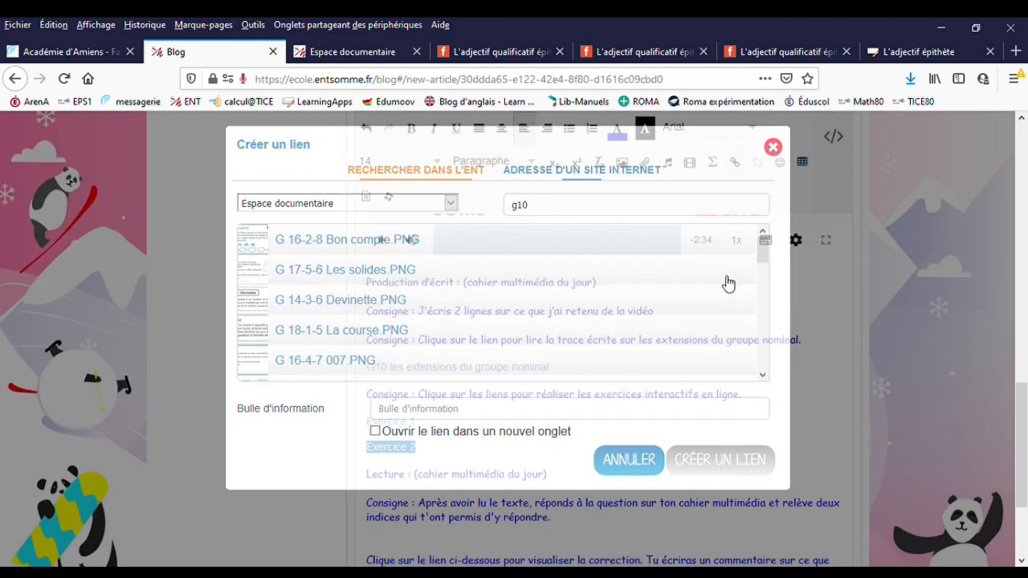
{"action": "left_click", "coordinate": [511, 445]}
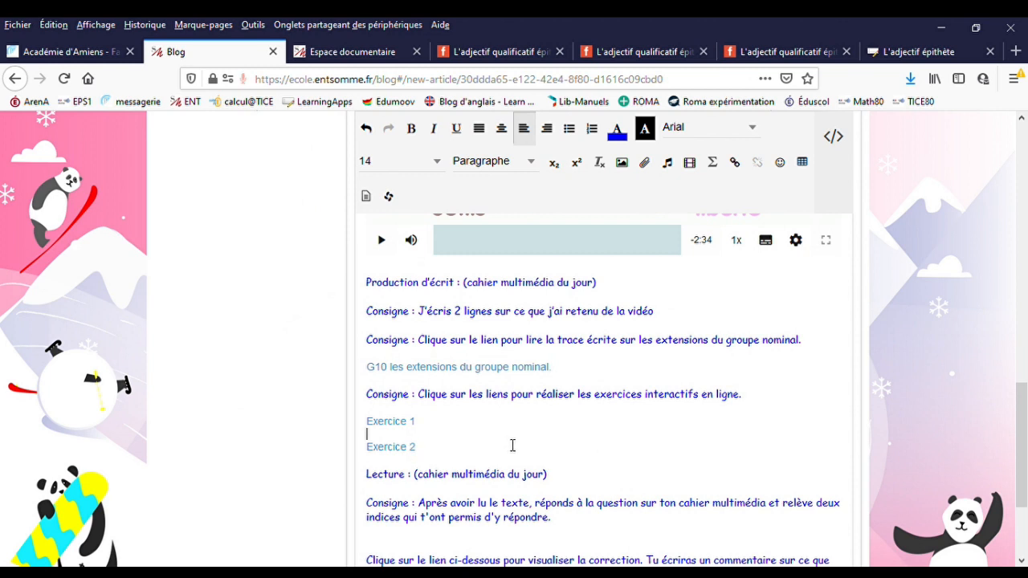
- Below the Lecture instruction, insert the copied reading passage starting "Depuis hier soir" and its question "Que s'est-il passé ?"
{"action": "scroll", "coordinate": [510, 448], "scroll_direction": "down", "scroll_amount": 2}
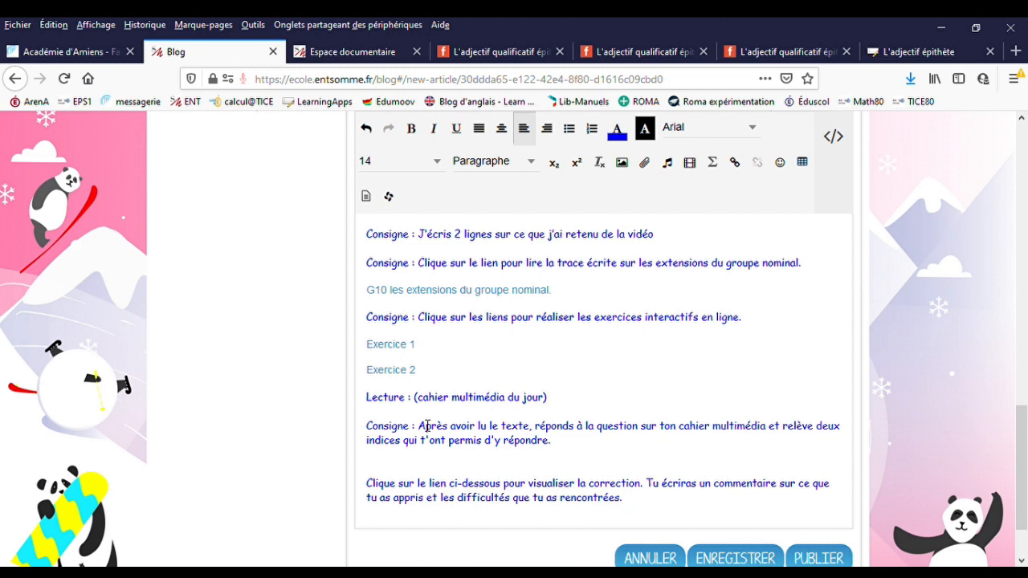
{"action": "scroll", "coordinate": [385, 393], "scroll_direction": "down", "scroll_amount": 2}
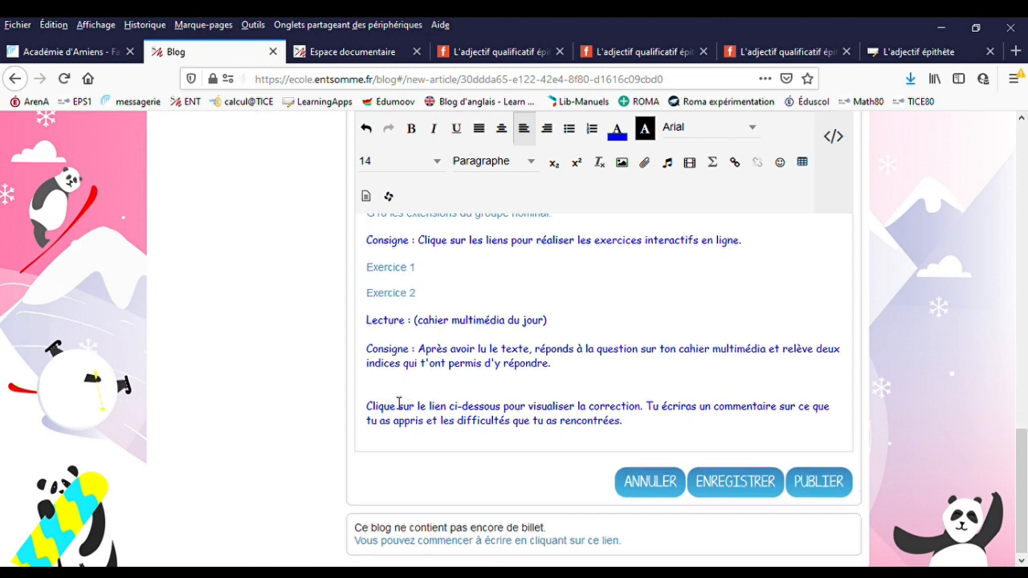
{"action": "left_click", "coordinate": [371, 388]}
{"action": "key", "text": "Return"}
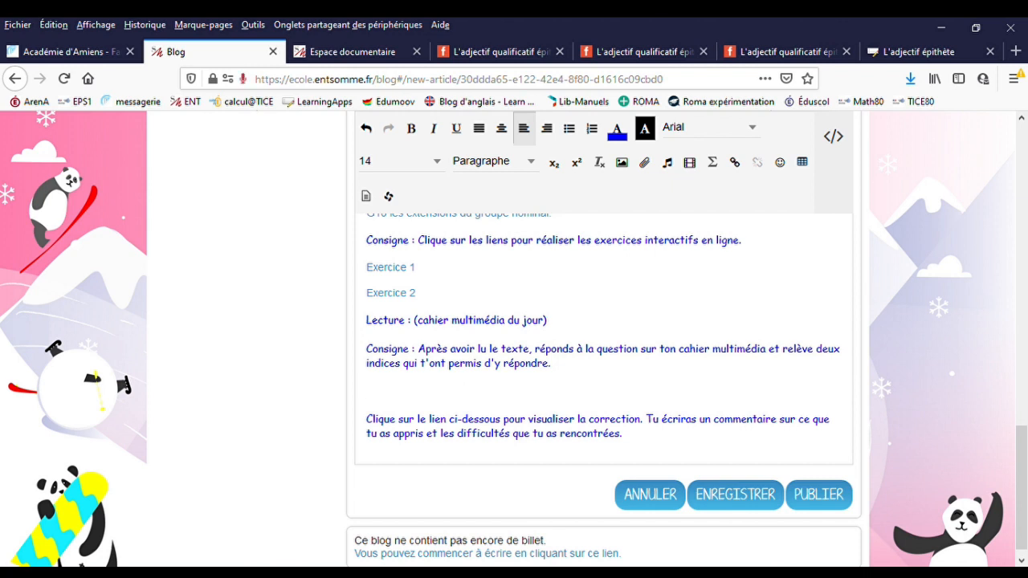
{"action": "left_click", "coordinate": [506, 572]}
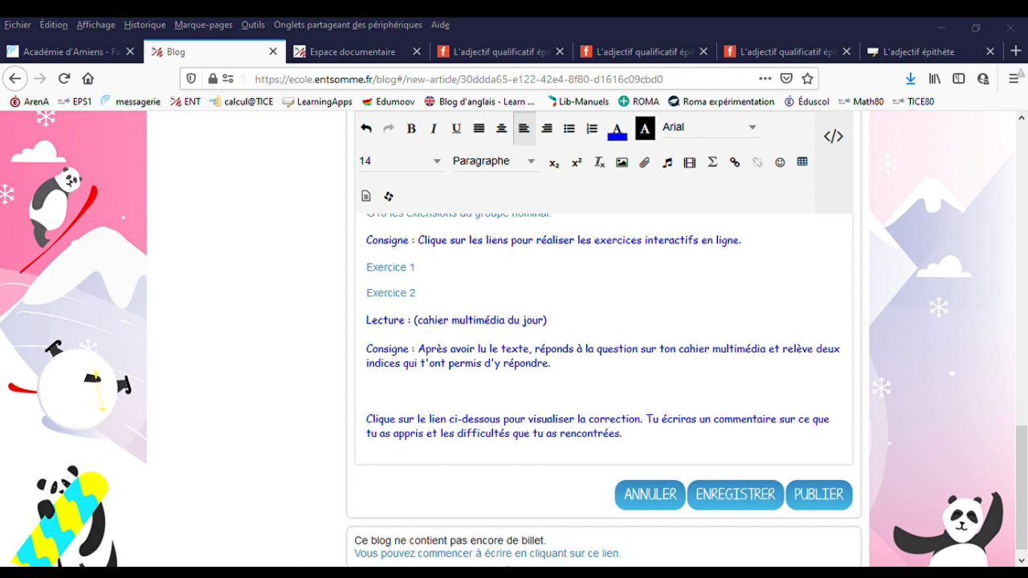
{"action": "type", "text": "Depuis hier soir, plusieurs familles ont dû être relogées dans le gymnase. Les pompiers ont pu évacuer ce matin le dernier couple de personnes âgées prisonnier de leur maison. C'est la deuxième fois que cela se produit durant les cinq dernières années. La dernière fois, les dégâts avaient été tout de même moins importants. Certains habitants ont commencé à nettoyer, mais l'humidité risque fort de mettre longtemps avant de disparaître.  Que s'est-il passé ?"}
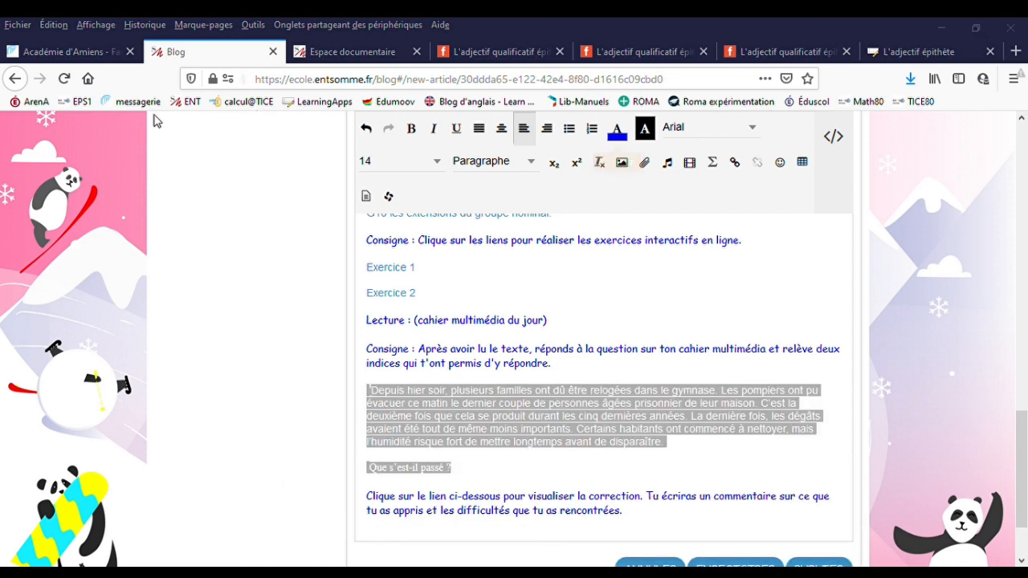
- Set the font of the inserted reading passage to Comic Sans MS
{"action": "left_click", "coordinate": [30, 253]}
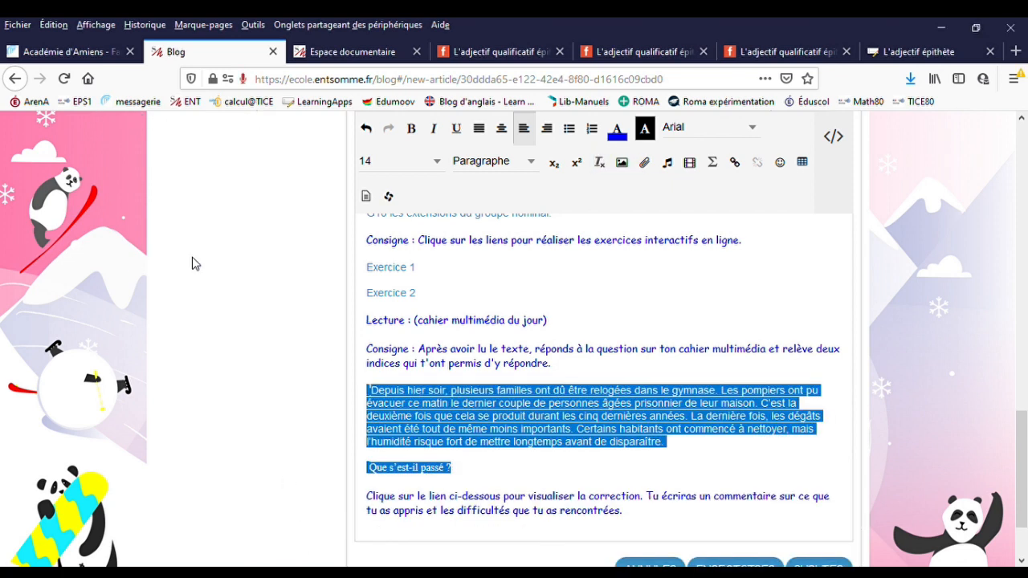
{"action": "left_click", "coordinate": [756, 132]}
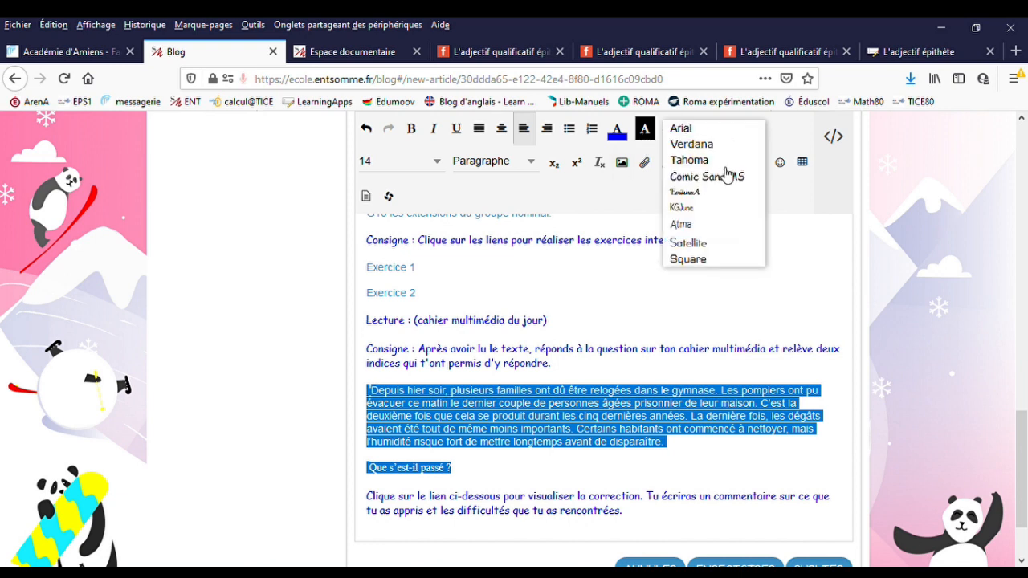
{"action": "left_click", "coordinate": [729, 174]}
{"action": "left_click", "coordinate": [39, 267]}
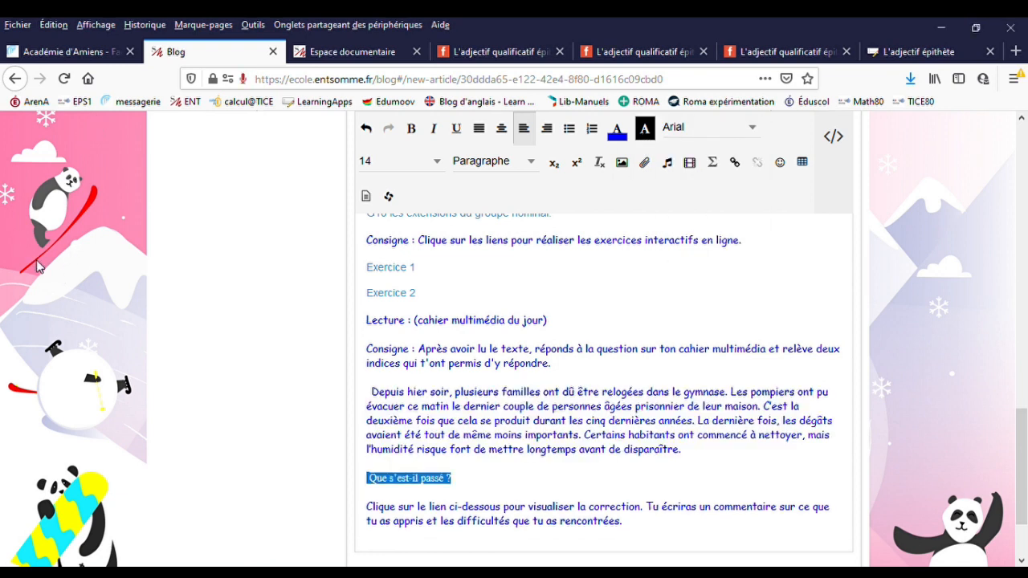
{"action": "left_click", "coordinate": [484, 492]}
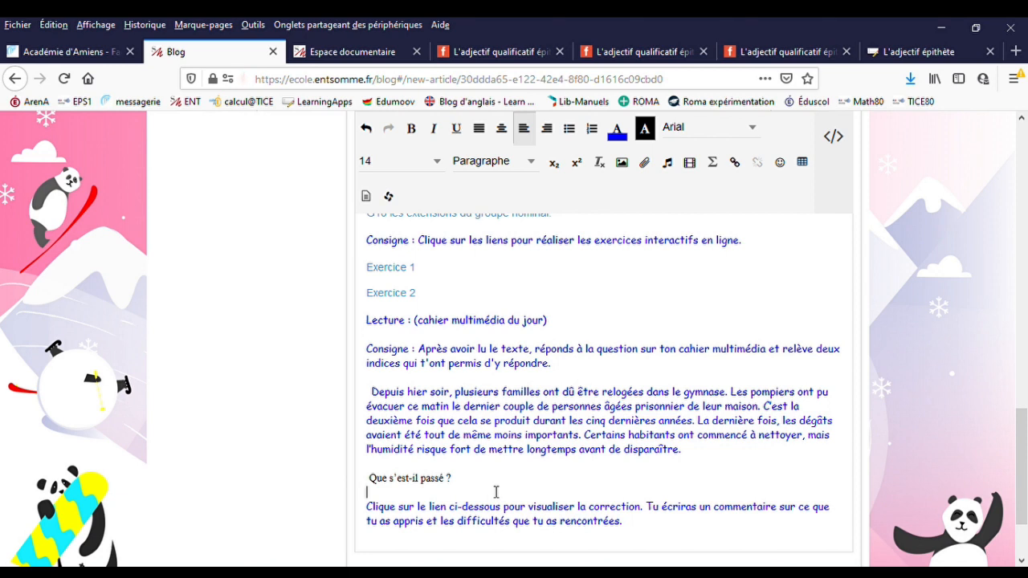
- Review the whole post, from the Calcul réfléchi section through the dictation, video and exercise links to the final correction instruction
{"action": "scroll", "coordinate": [493, 466], "scroll_direction": "down", "scroll_amount": 2}
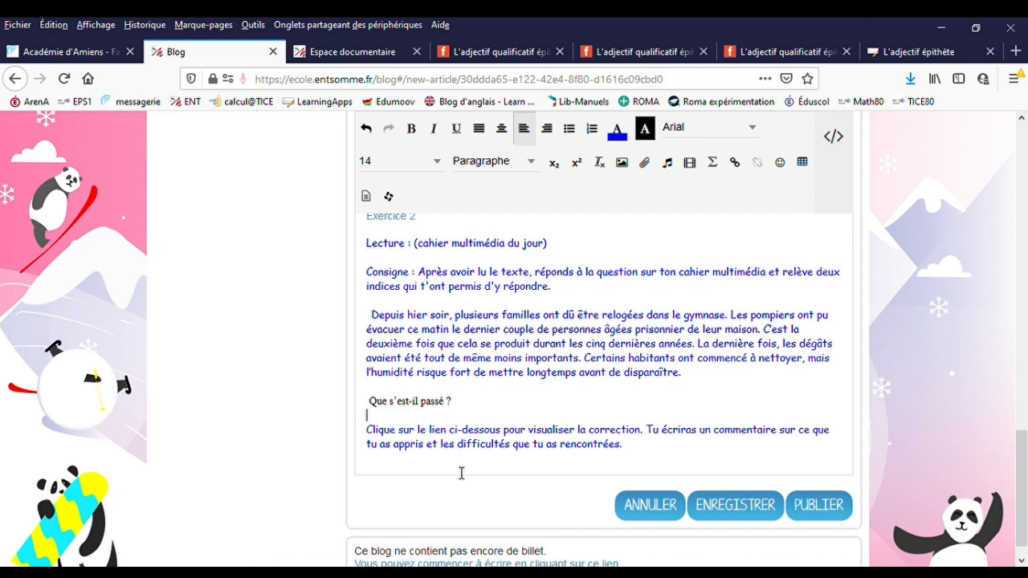
{"action": "scroll", "coordinate": [535, 415], "scroll_direction": "up", "scroll_amount": 10}
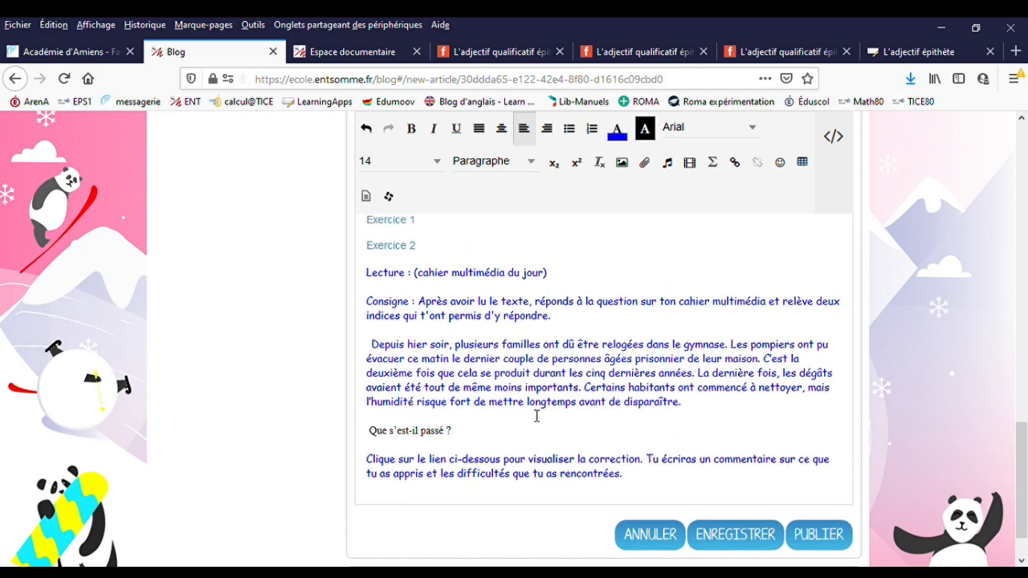
{"action": "scroll", "coordinate": [537, 415], "scroll_direction": "up", "scroll_amount": 8}
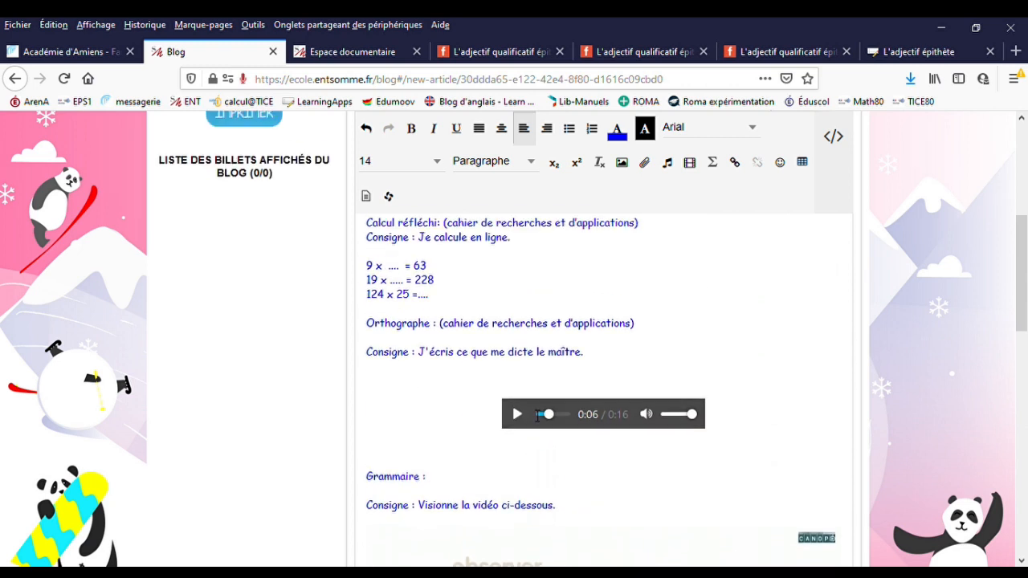
{"action": "scroll", "coordinate": [537, 415], "scroll_direction": "down", "scroll_amount": 2}
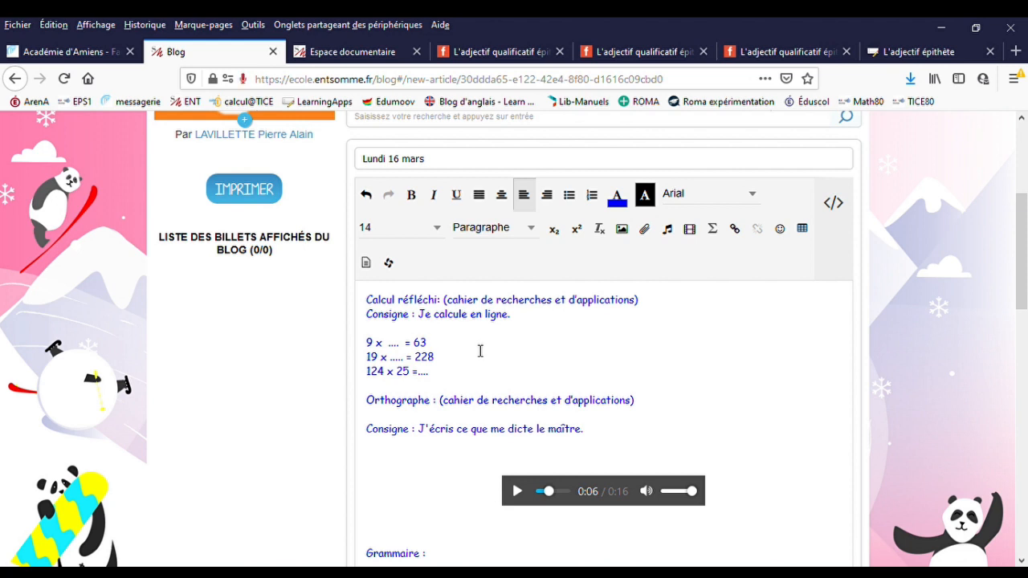
{"action": "scroll", "coordinate": [482, 350], "scroll_direction": "down", "scroll_amount": 2}
{"action": "scroll", "coordinate": [482, 349], "scroll_direction": "up", "scroll_amount": 2}
{"action": "scroll", "coordinate": [480, 345], "scroll_direction": "down", "scroll_amount": 2}
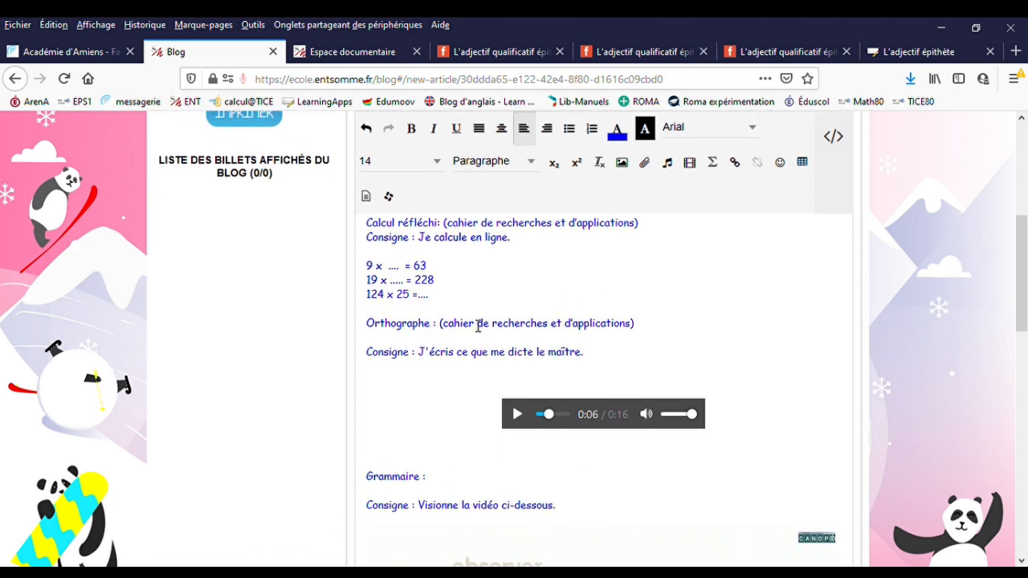
{"action": "scroll", "coordinate": [479, 326], "scroll_direction": "down", "scroll_amount": 2}
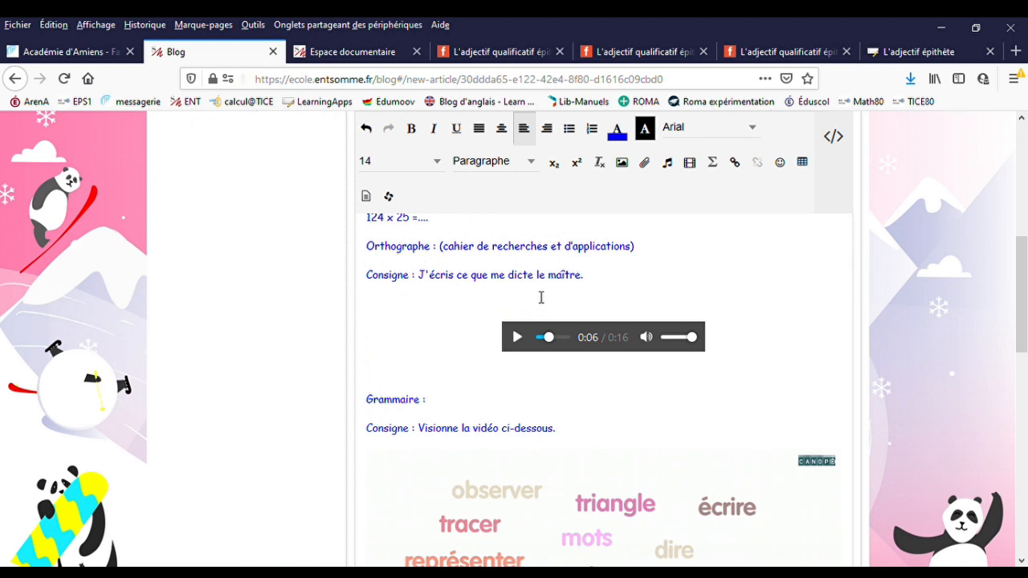
{"action": "scroll", "coordinate": [476, 333], "scroll_direction": "down", "scroll_amount": 2}
{"action": "scroll", "coordinate": [491, 330], "scroll_direction": "up", "scroll_amount": 2}
{"action": "scroll", "coordinate": [493, 333], "scroll_direction": "down", "scroll_amount": 4}
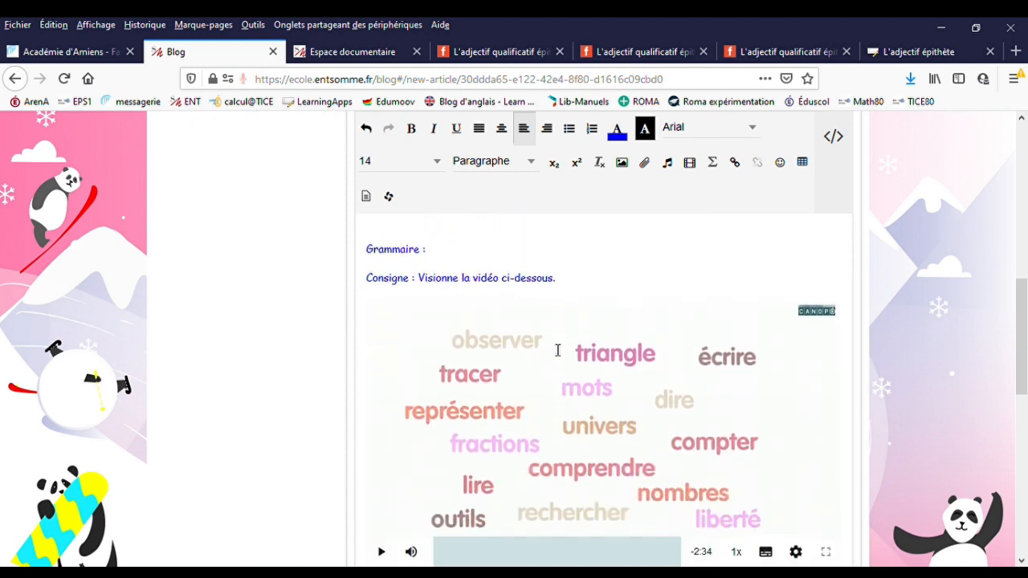
{"action": "scroll", "coordinate": [550, 349], "scroll_direction": "down", "scroll_amount": 2}
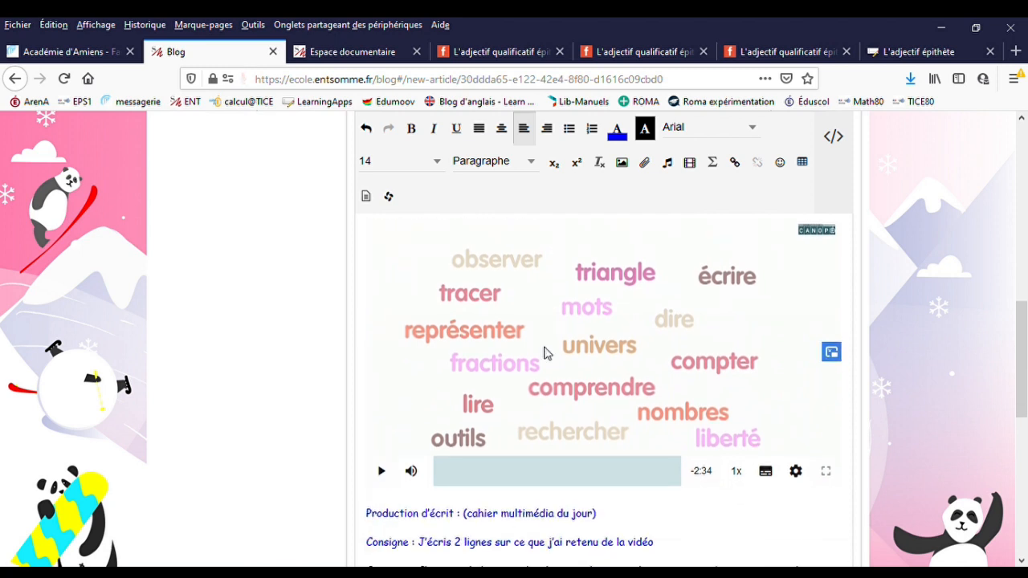
{"action": "scroll", "coordinate": [543, 354], "scroll_direction": "down", "scroll_amount": 6}
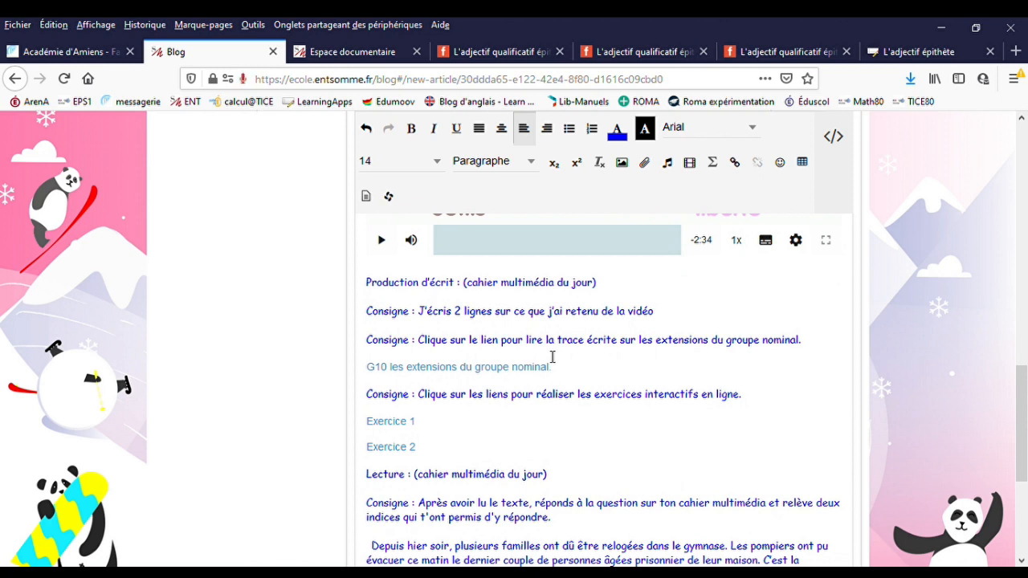
{"action": "scroll", "coordinate": [562, 358], "scroll_direction": "down", "scroll_amount": 2}
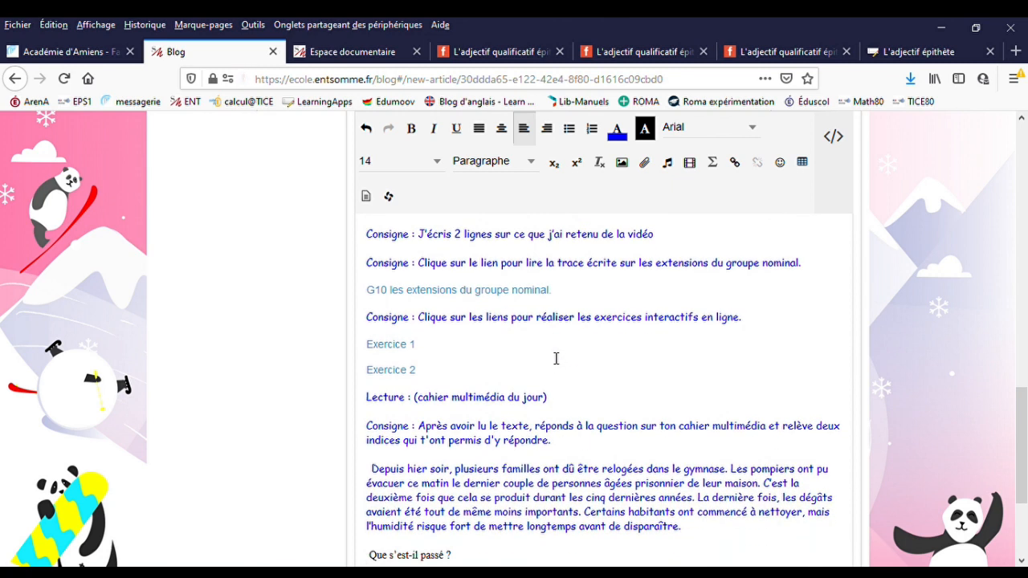
{"action": "scroll", "coordinate": [556, 358], "scroll_direction": "down", "scroll_amount": 2}
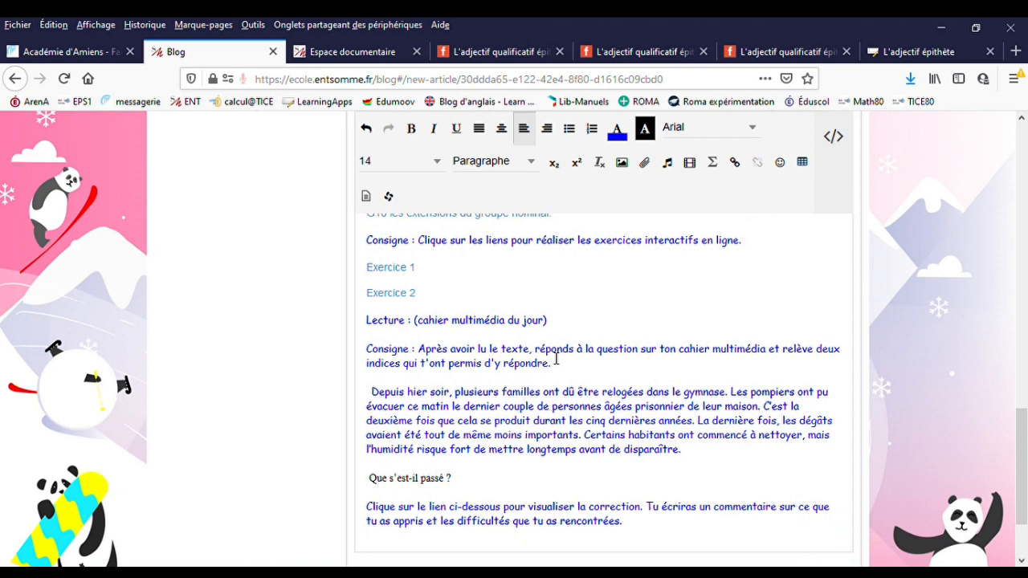
{"action": "scroll", "coordinate": [556, 359], "scroll_direction": "down", "scroll_amount": 2}
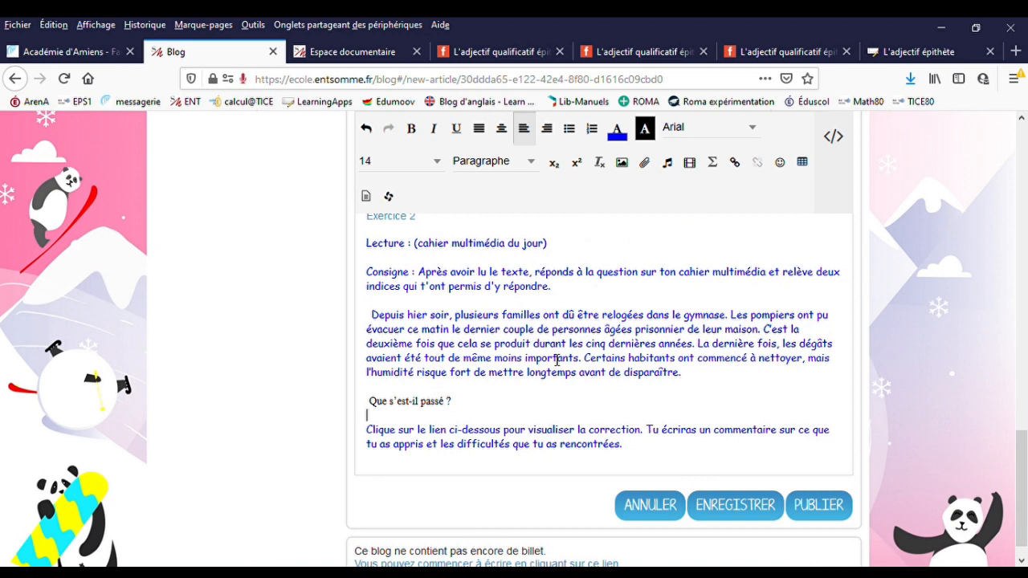
{"action": "scroll", "coordinate": [557, 360], "scroll_direction": "down", "scroll_amount": 1}
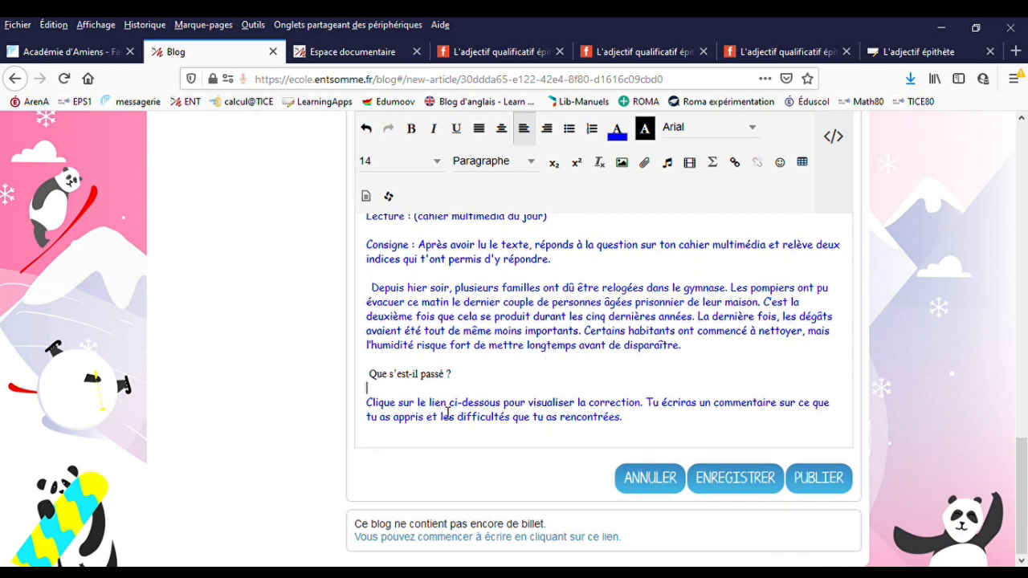
- Add a separate line reading "Correction" below the final instruction about viewing the correction
{"action": "left_click", "coordinate": [639, 422]}
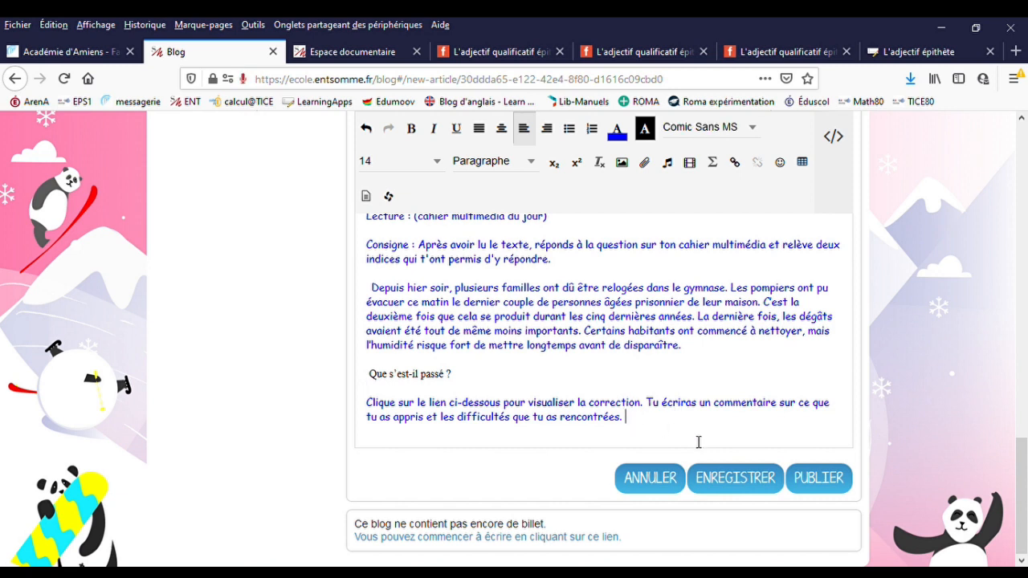
{"action": "key", "text": "Return"}
{"action": "key", "text": "Return"}
{"action": "type", "text": "Correction"}
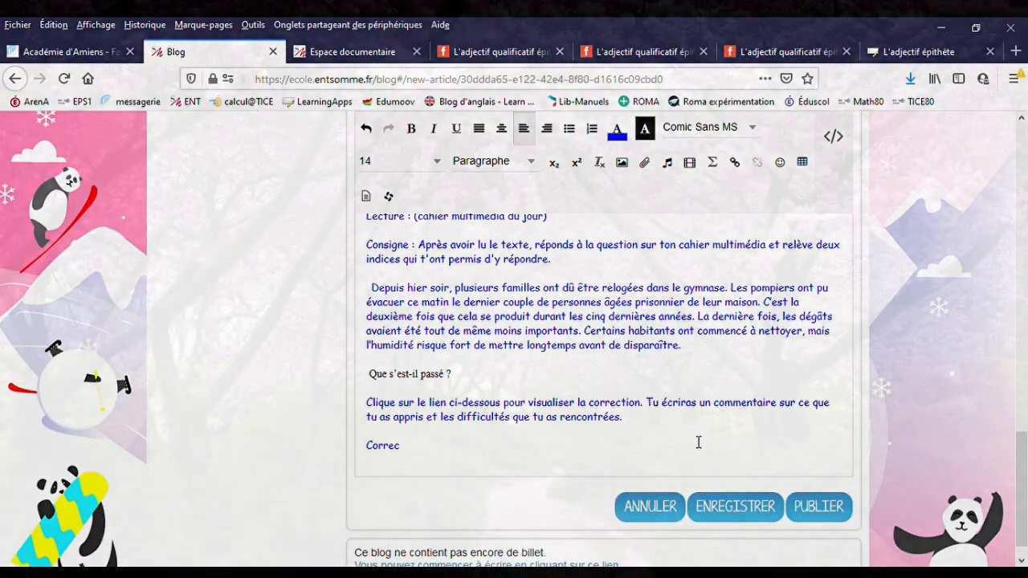